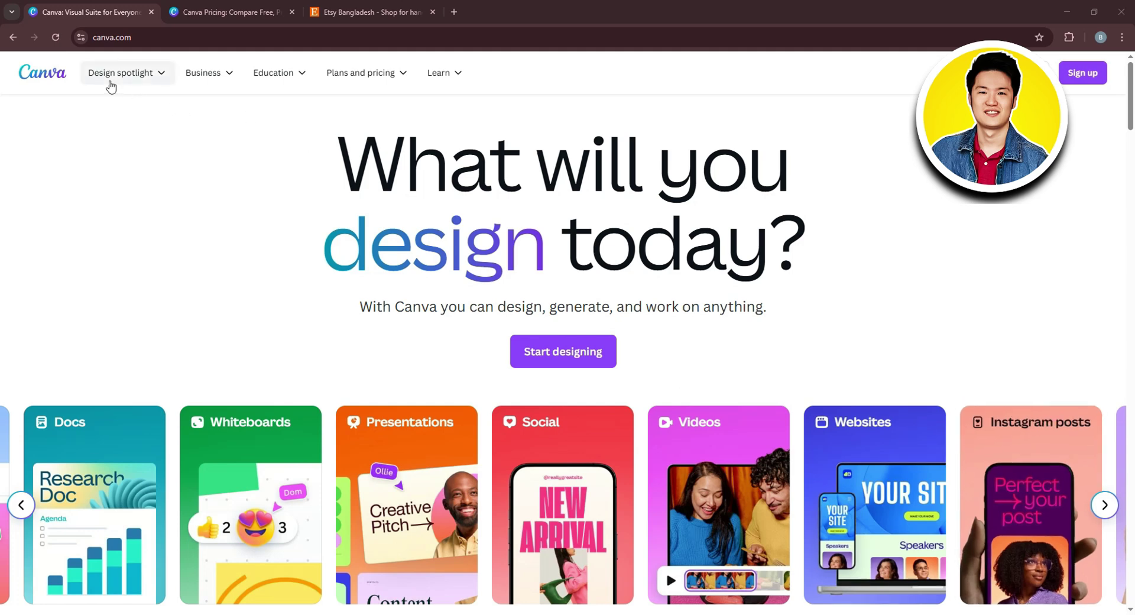
Step: Reveal the Plans and pricing menu in Canva's top navigation
mouse_move(250, 82)
mouse_move(367, 76)
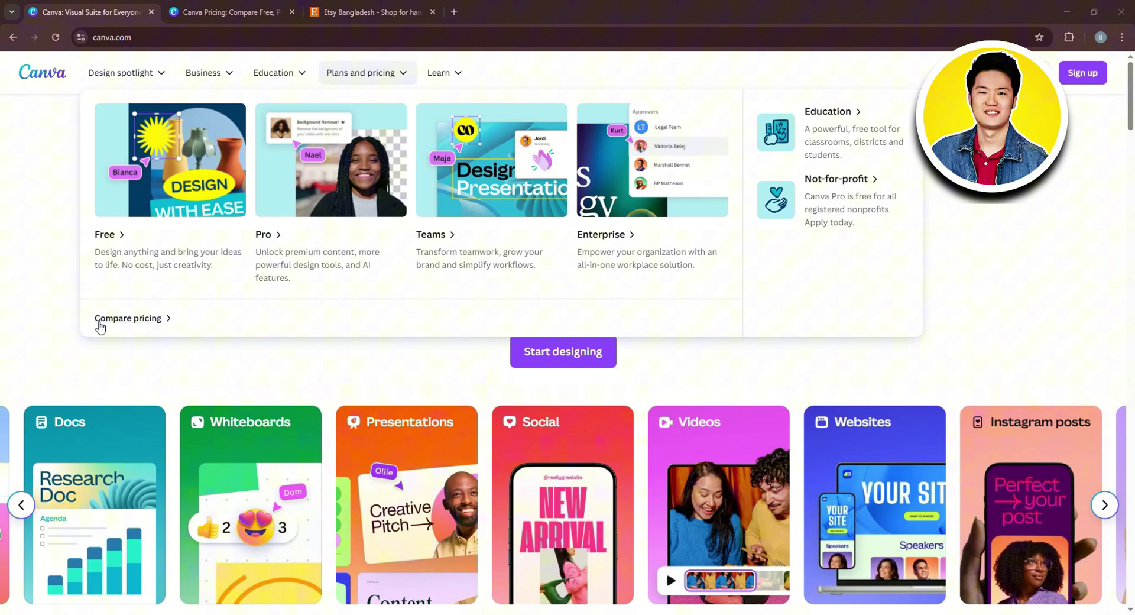
Step: Open Canva's plan pricing comparison and switch the prices from Yearly to Monthly billing
click(226, 6)
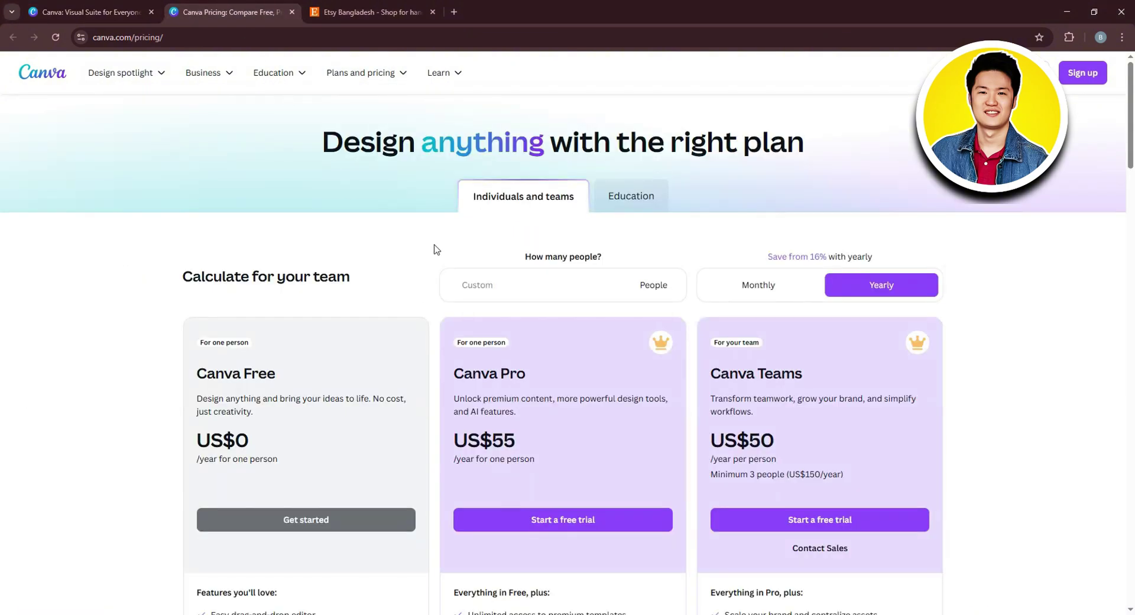
scroll(437, 252, down, 2)
scroll(459, 256, up, 1)
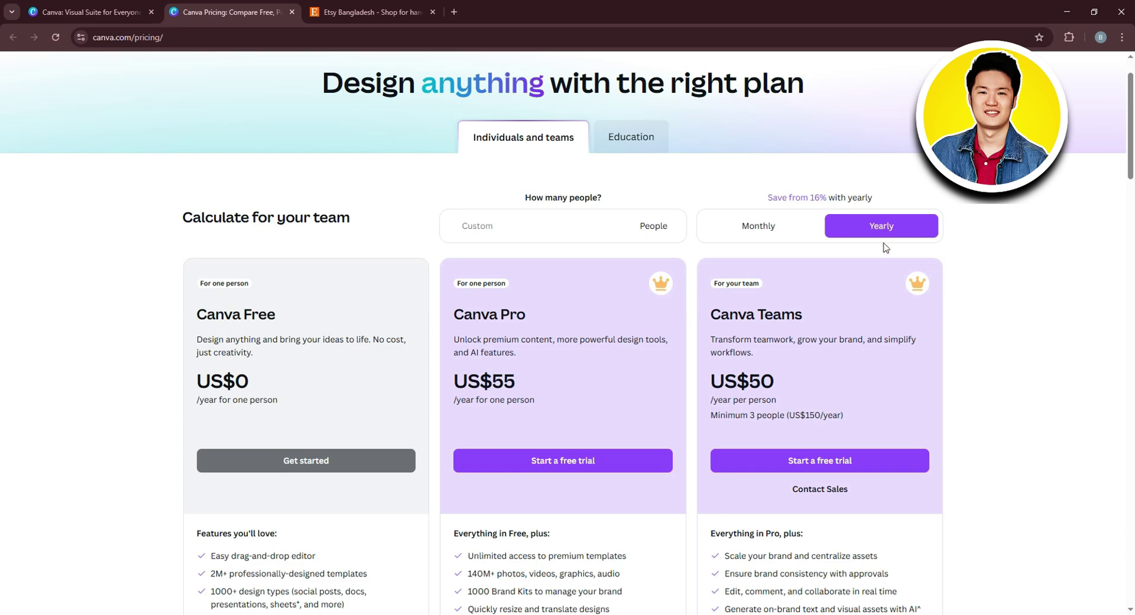
click(778, 230)
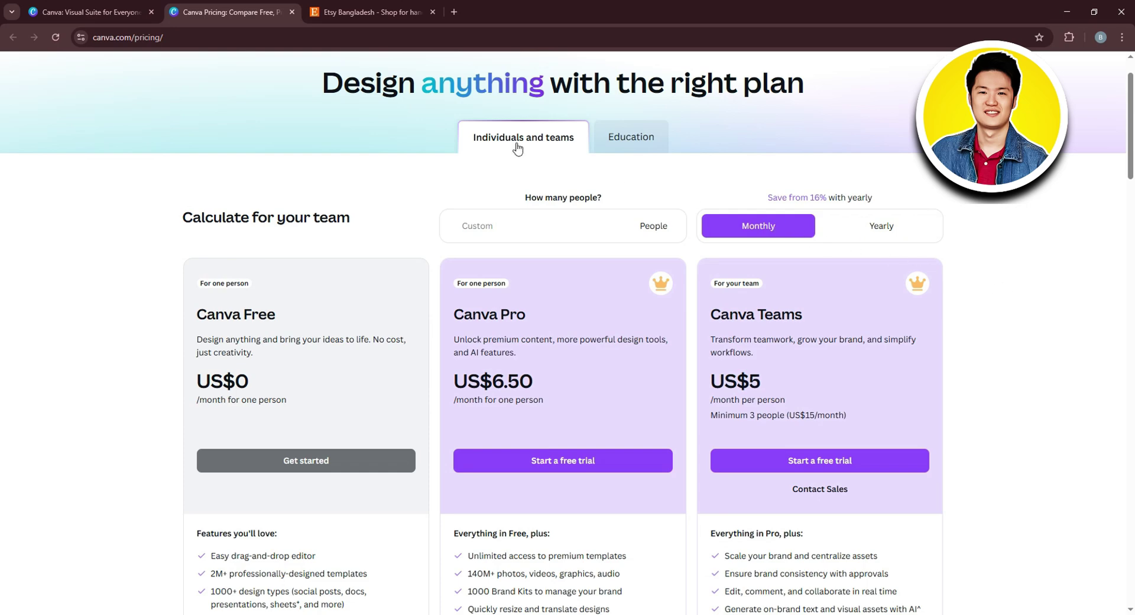
Step: Switch the comparison to the Education plans for teachers, schools and campuses
click(642, 141)
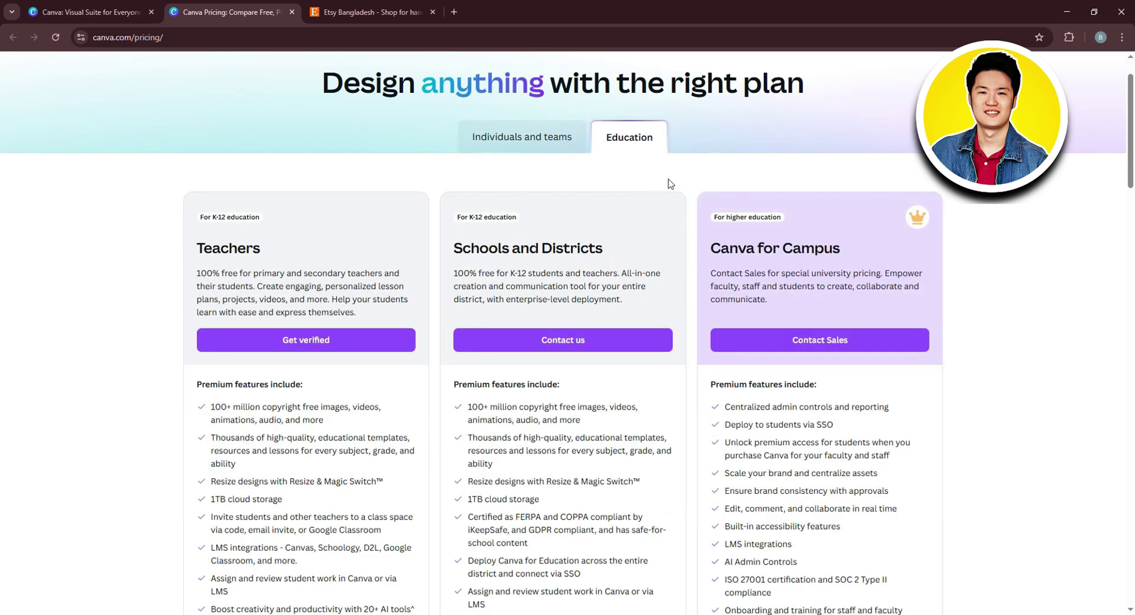
scroll(674, 184, down, 1)
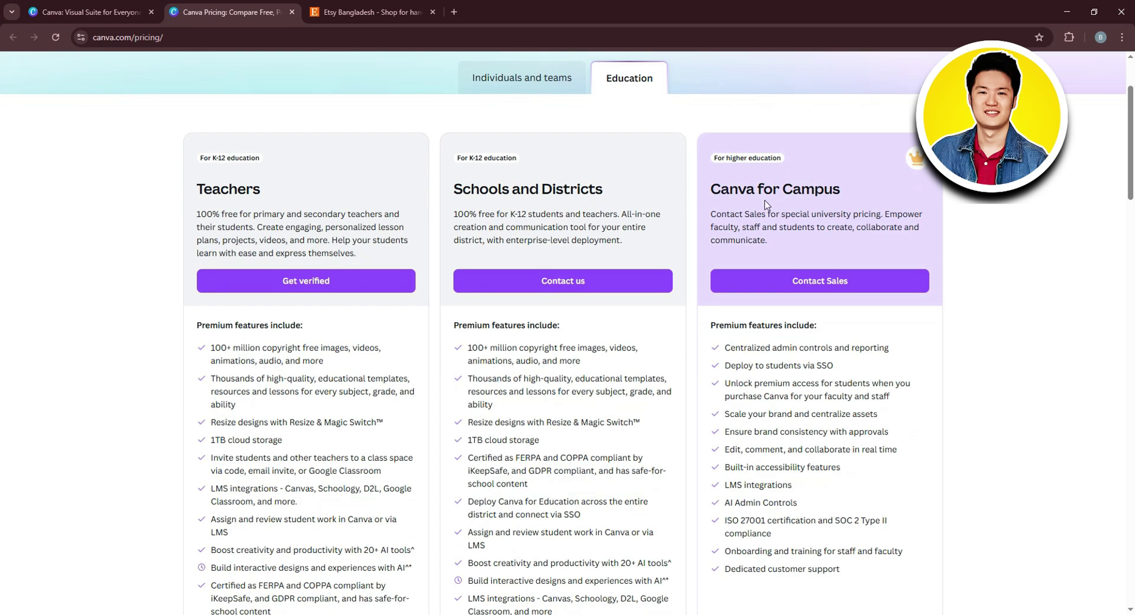
scroll(767, 204, up, 2)
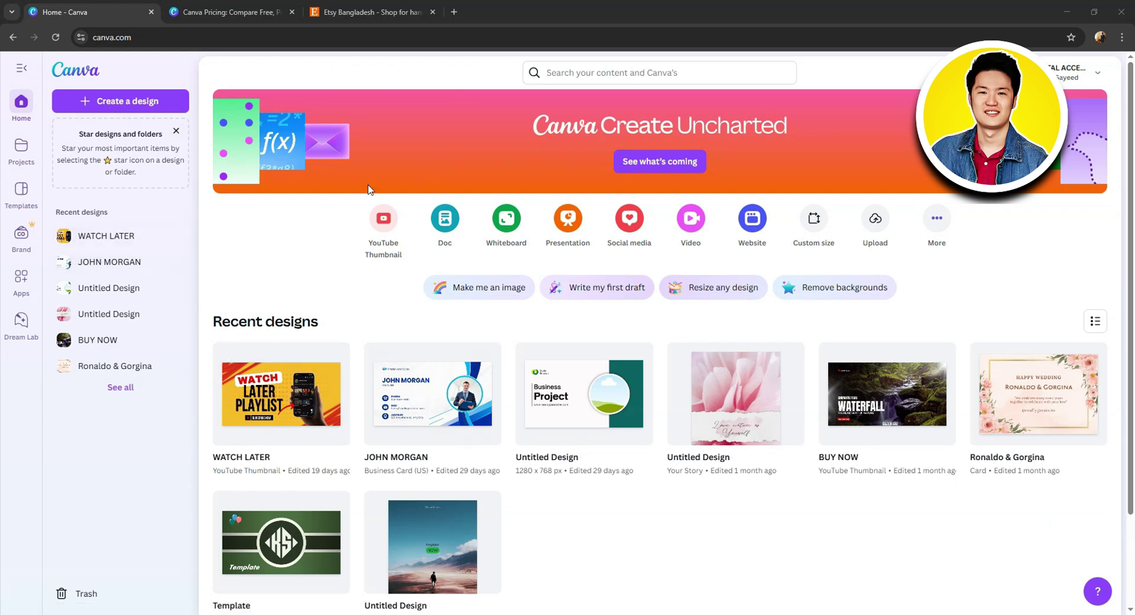
Step: Search 'post' and create a blank Poster (Portrait) design of 42 × 59.4 cm
click(119, 106)
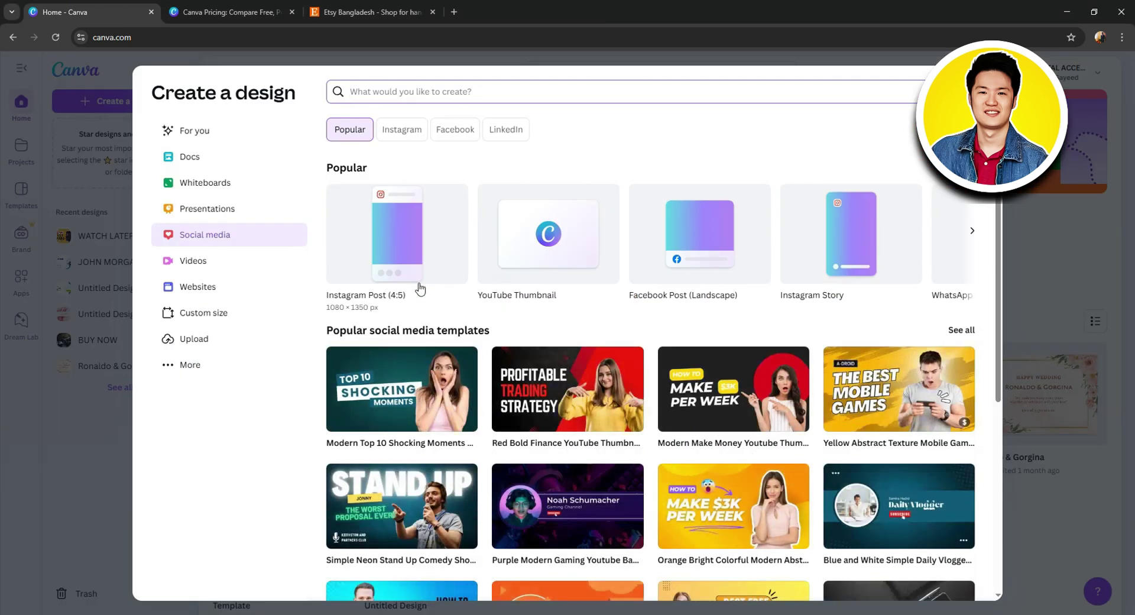
click(249, 237)
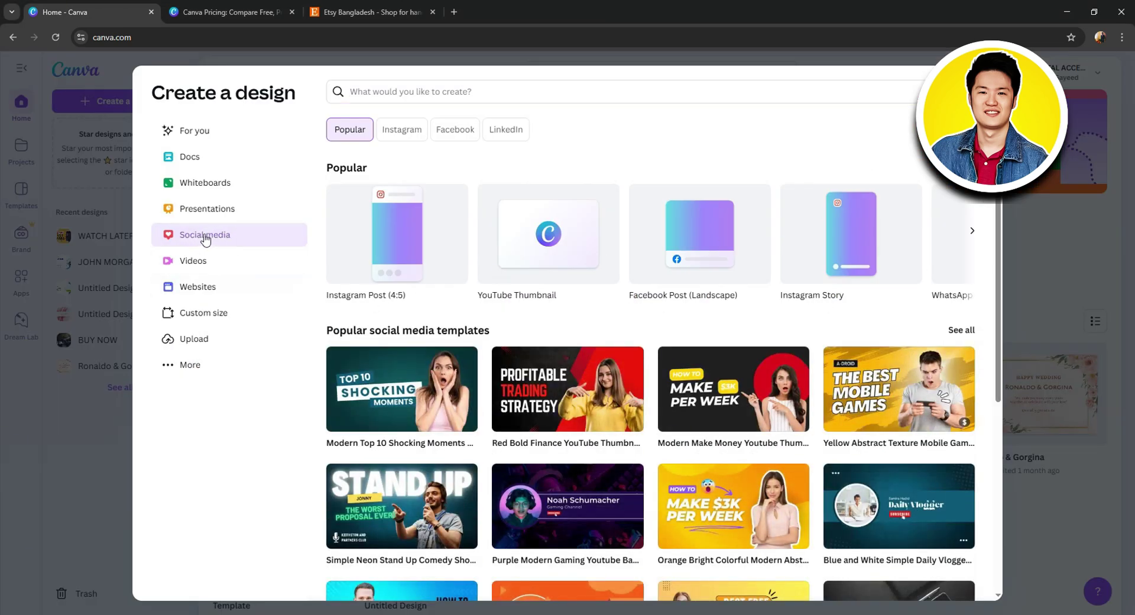
click(424, 90)
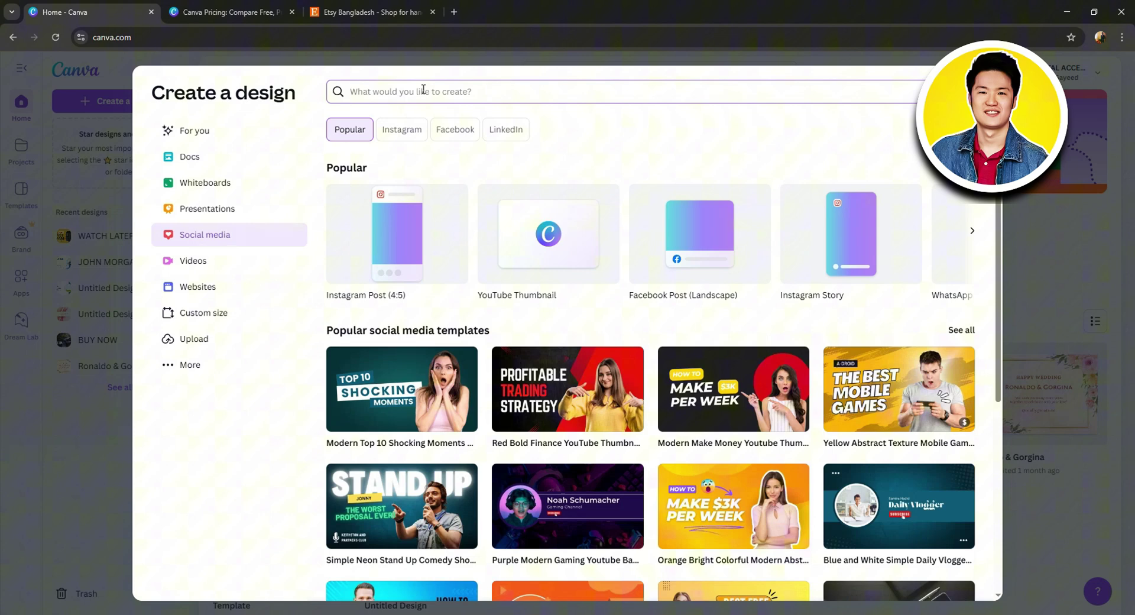
text(poster)
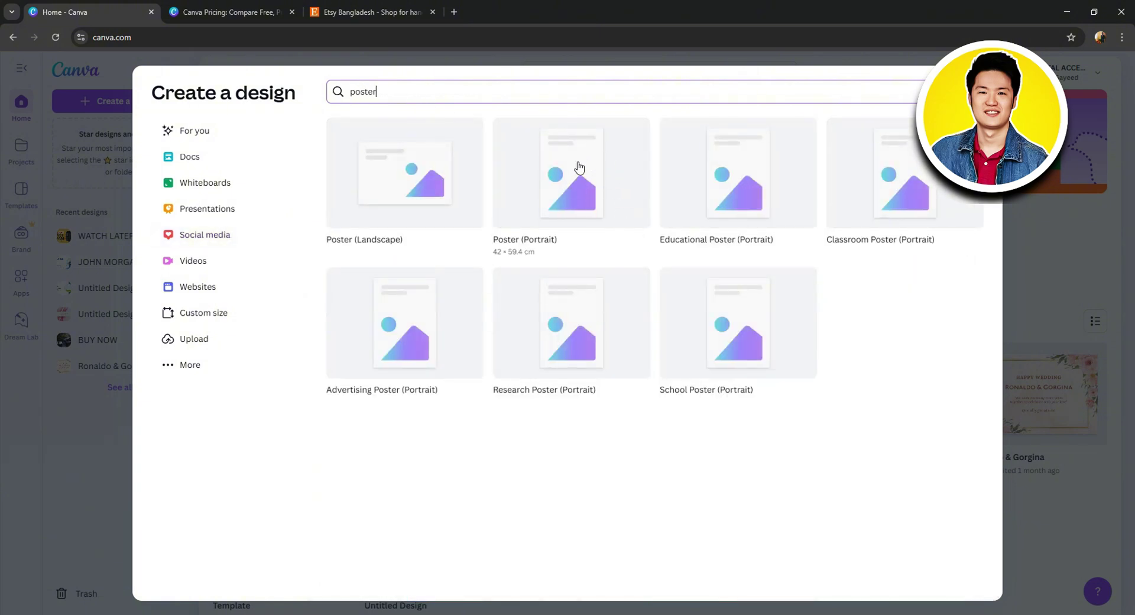
click(579, 171)
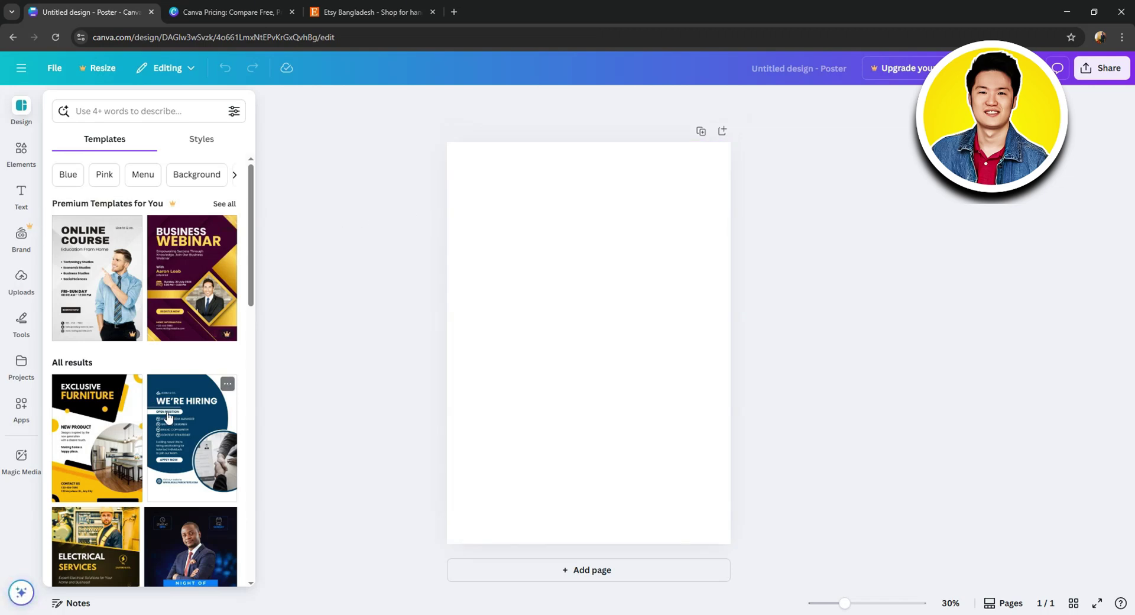
Step: Apply the Short Film Festival template from the Black Minimalist Coming Soon Poster set
scroll(200, 392, down, 5)
scroll(200, 392, down, 6)
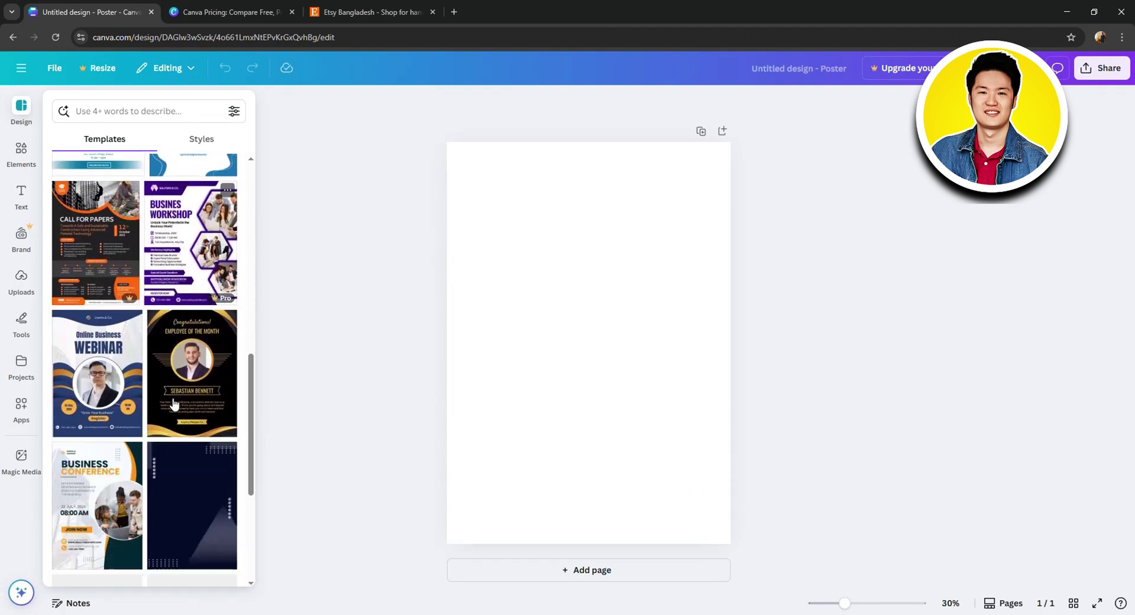
click(185, 376)
scroll(123, 395, down, 4)
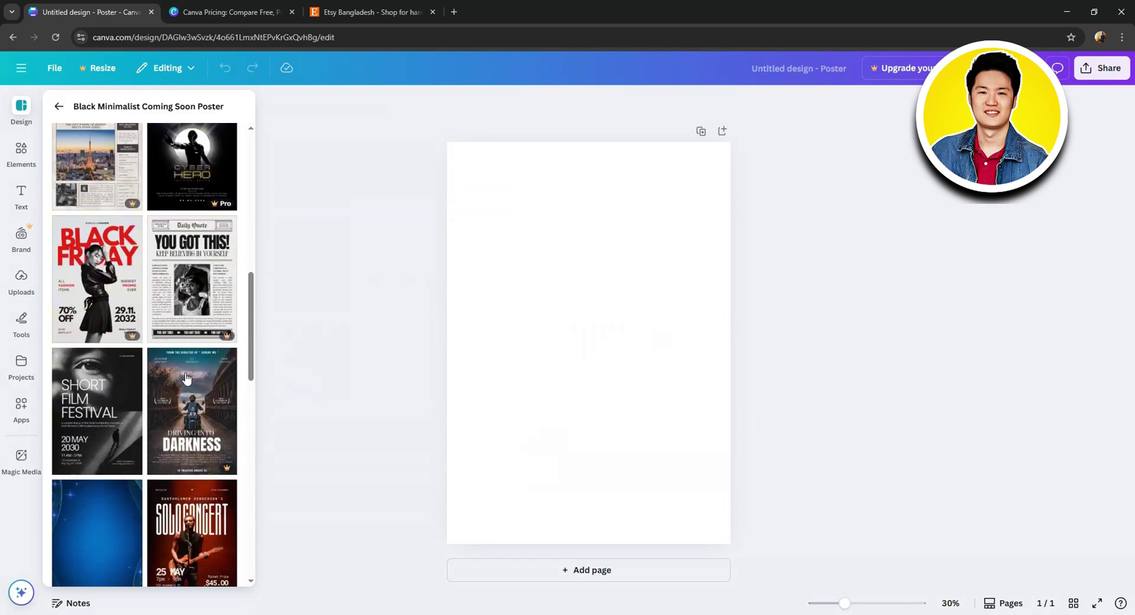
click(122, 395)
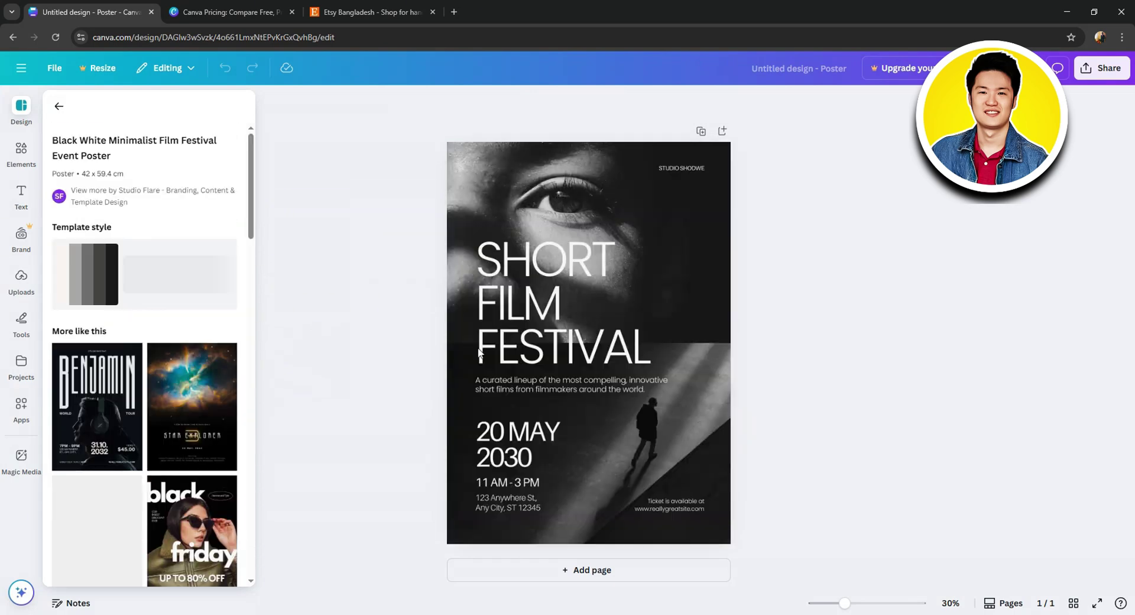
click(653, 393)
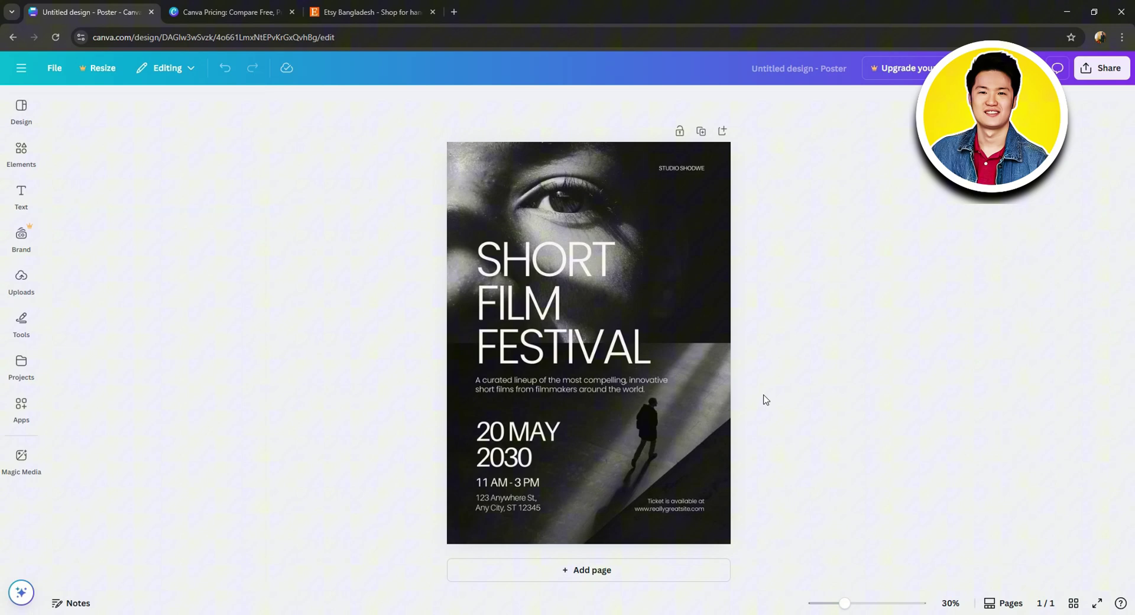
Step: Restore the accidentally deleted street photo and change the date from 20 MAY 2030 to 20 MAY 2025
key(Delete)
key(ctrl+z)
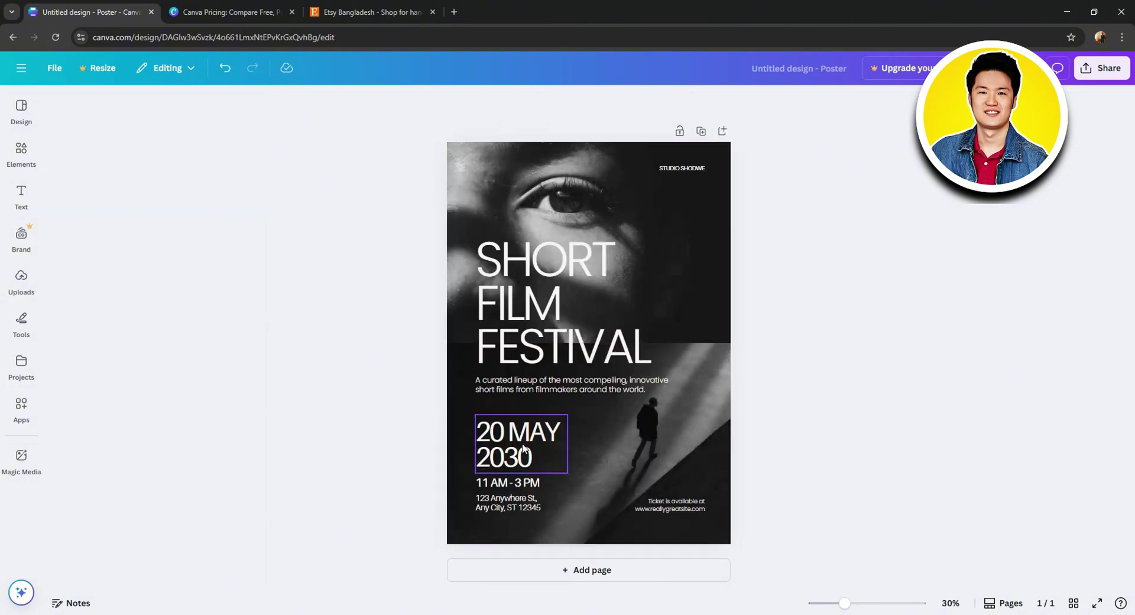
click(508, 459)
double_click(515, 459)
drag(504, 459, 530, 459)
text(25)
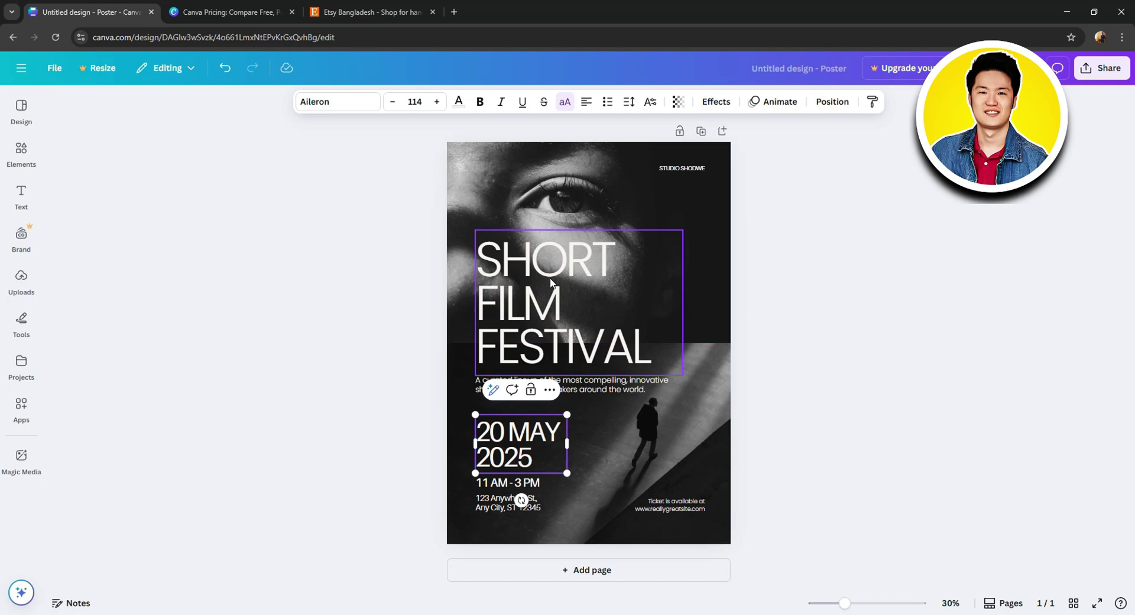
Step: Replace the curated lineup paragraph with the text 'COMING SOON!!!!'
click(533, 263)
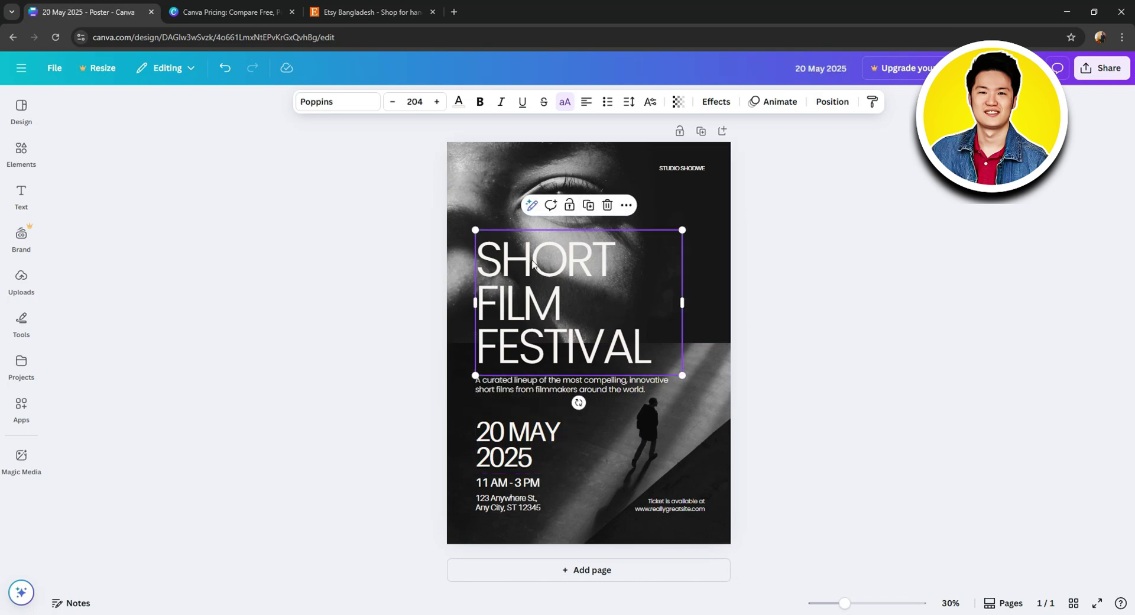
click(680, 169)
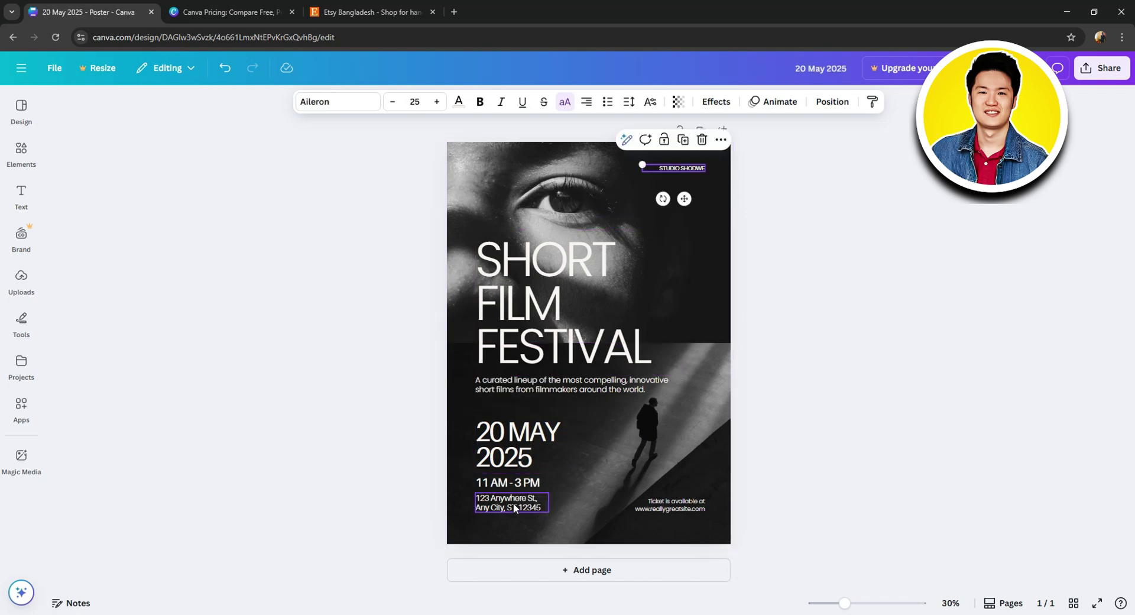
click(527, 385)
click(486, 390)
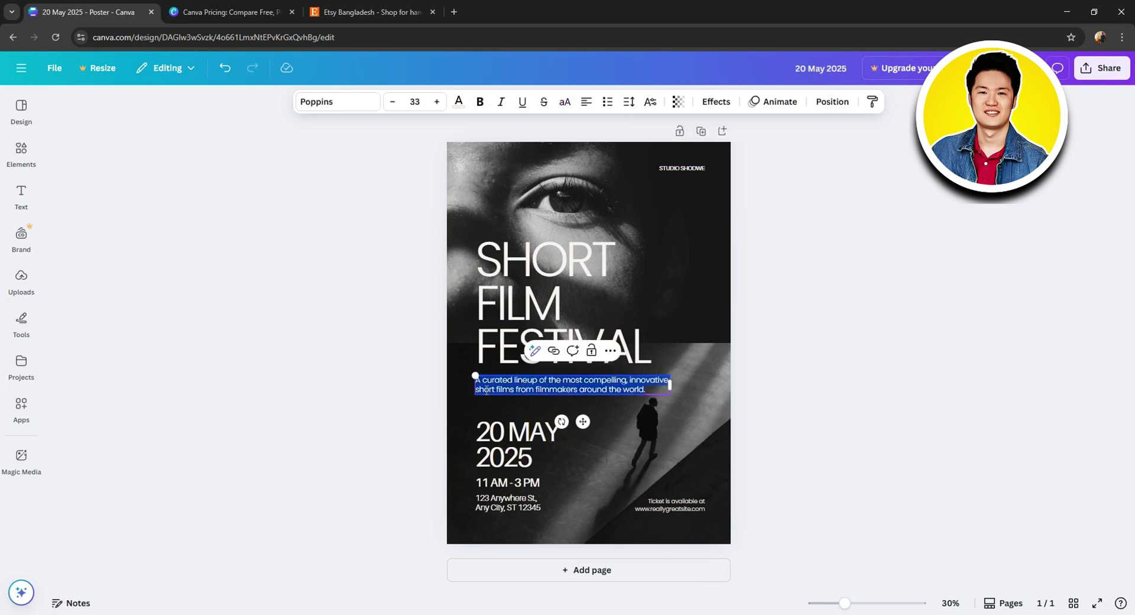
text(COMING SOON!!!!)
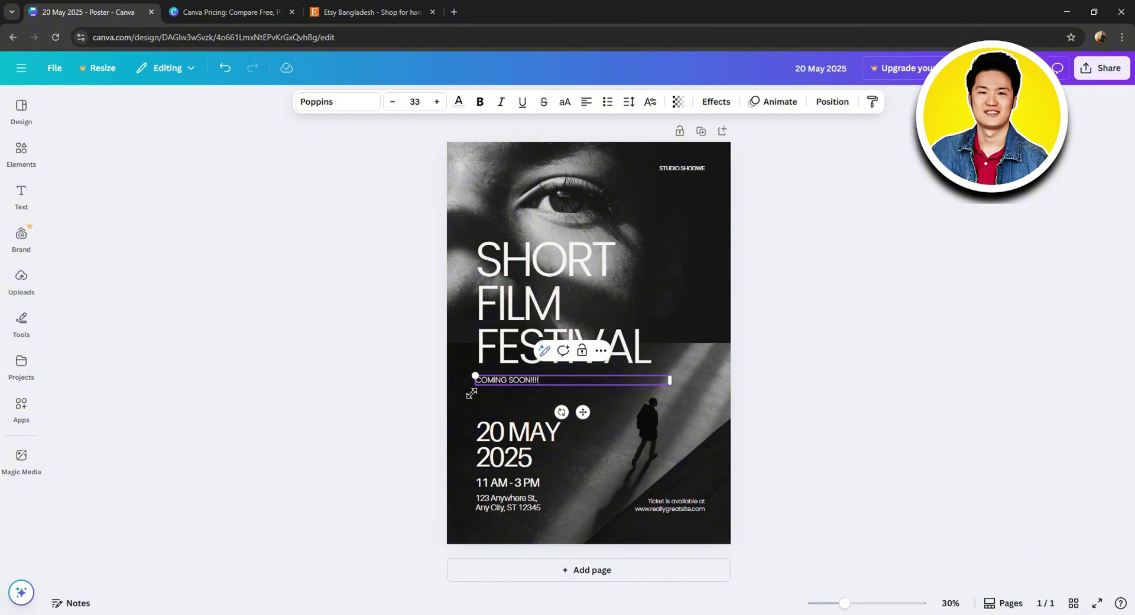
click(358, 415)
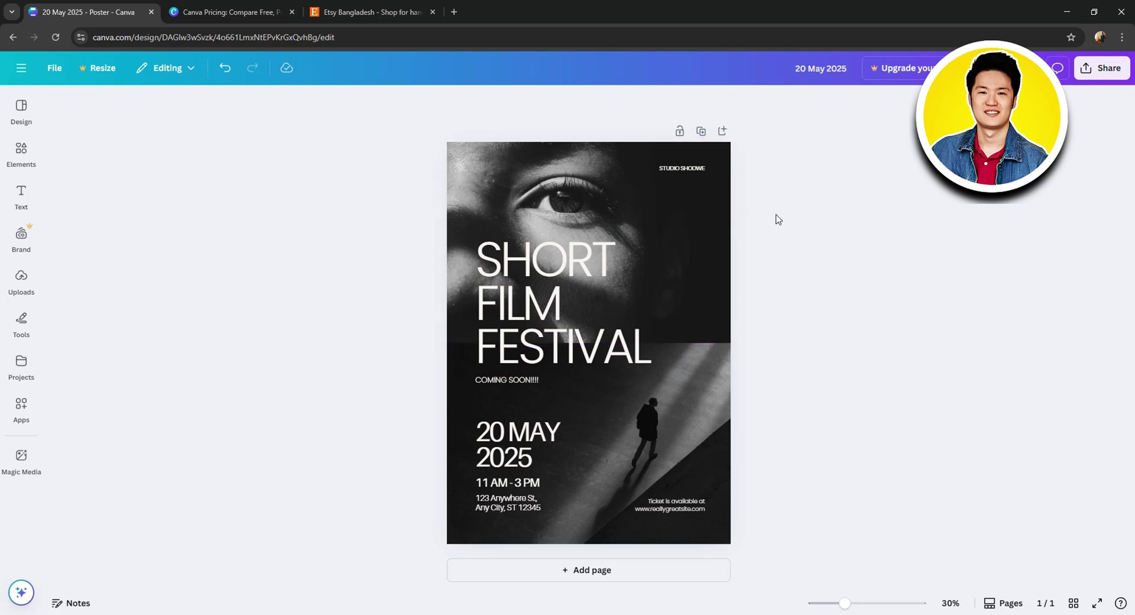
click(687, 205)
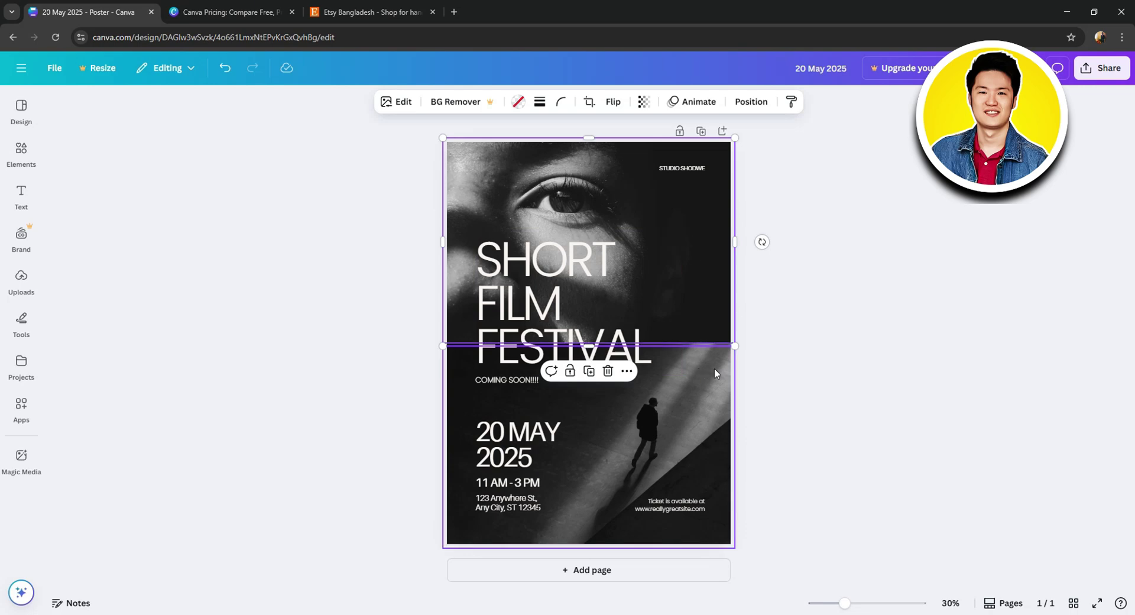
Step: Set the SHORT FILM FESTIVAL title in Bobby Jones and move it down just above COMING SOON!!!!
click(693, 503)
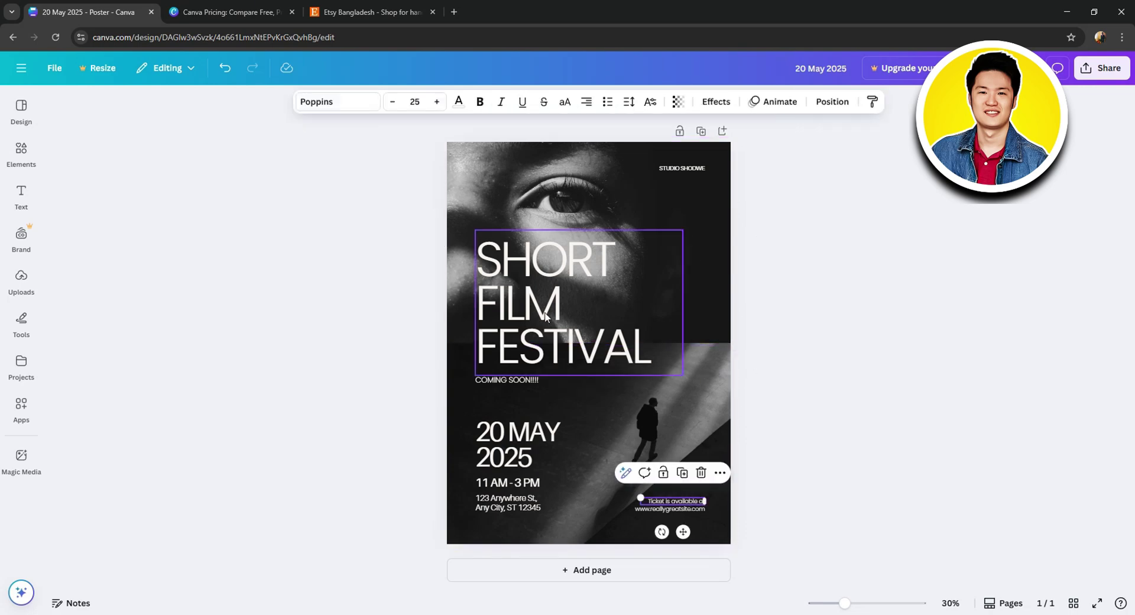
click(531, 290)
click(344, 101)
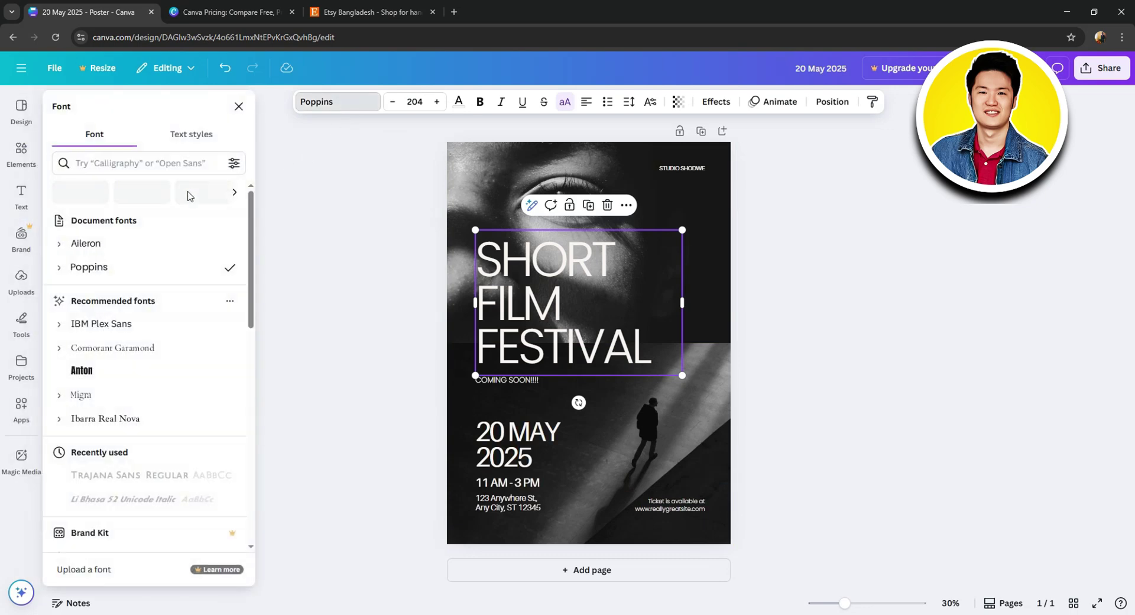
click(144, 331)
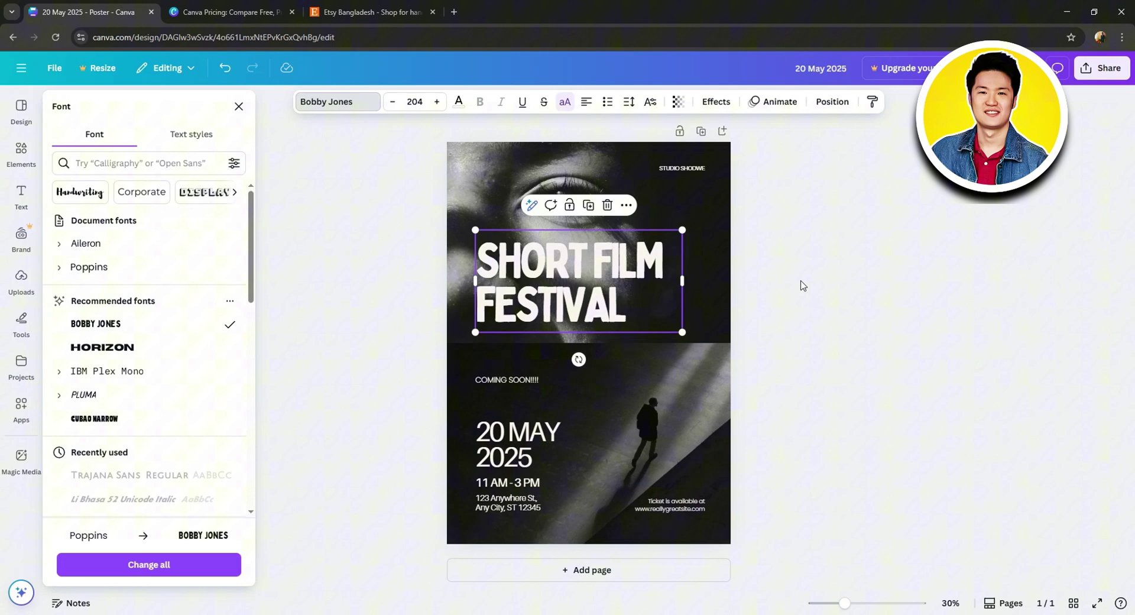
click(538, 297)
drag(540, 314, 531, 364)
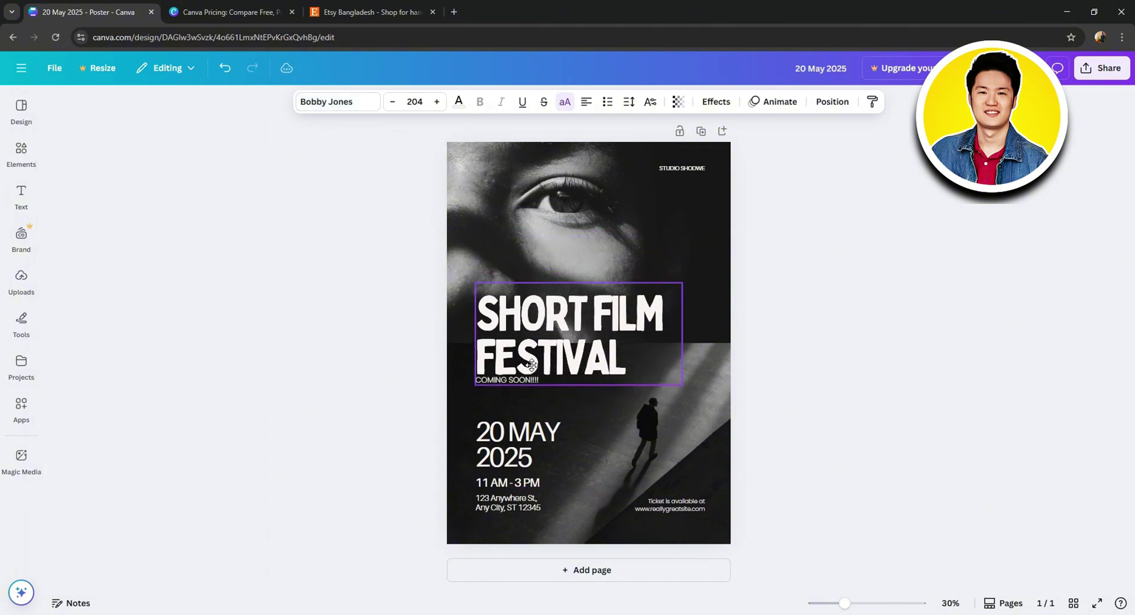
click(890, 263)
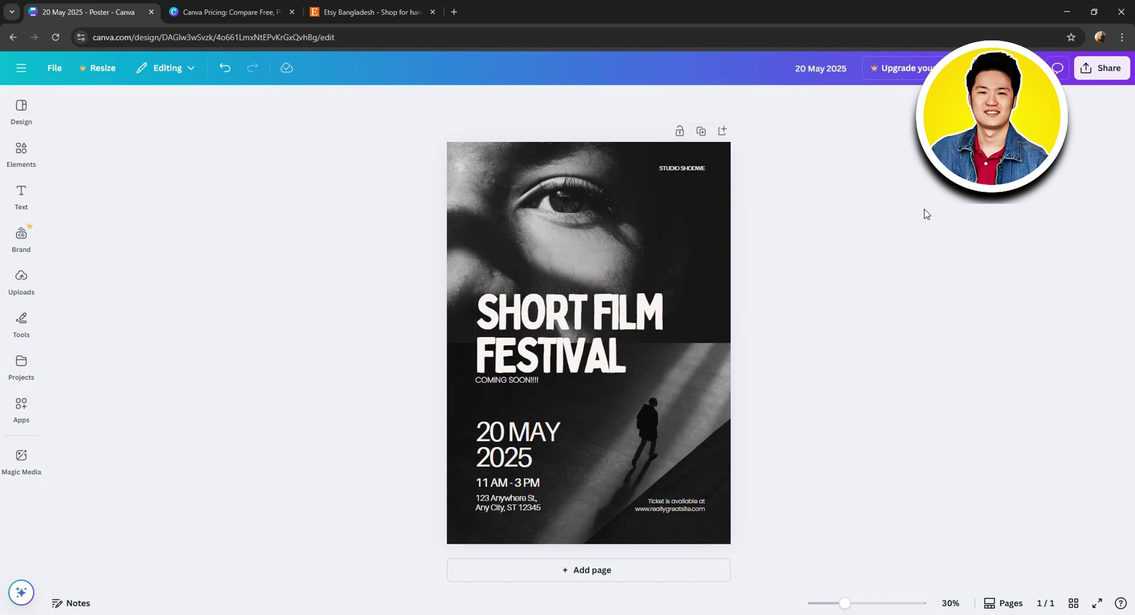
Step: Download the poster as a PNG, check the downloaded file, then go to the Etsy tab
click(1103, 70)
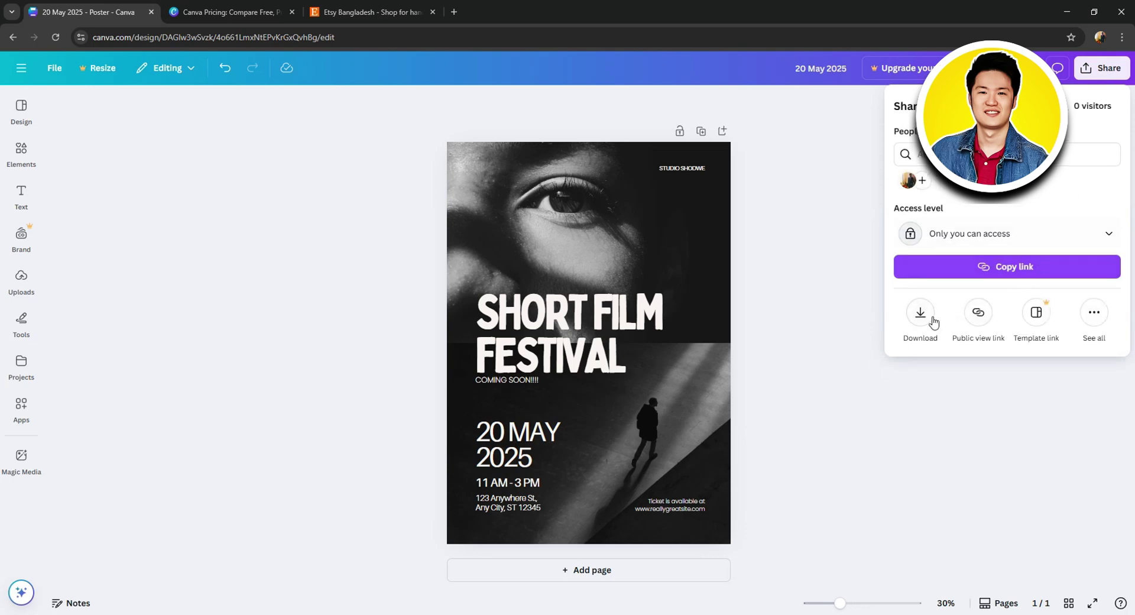
click(915, 318)
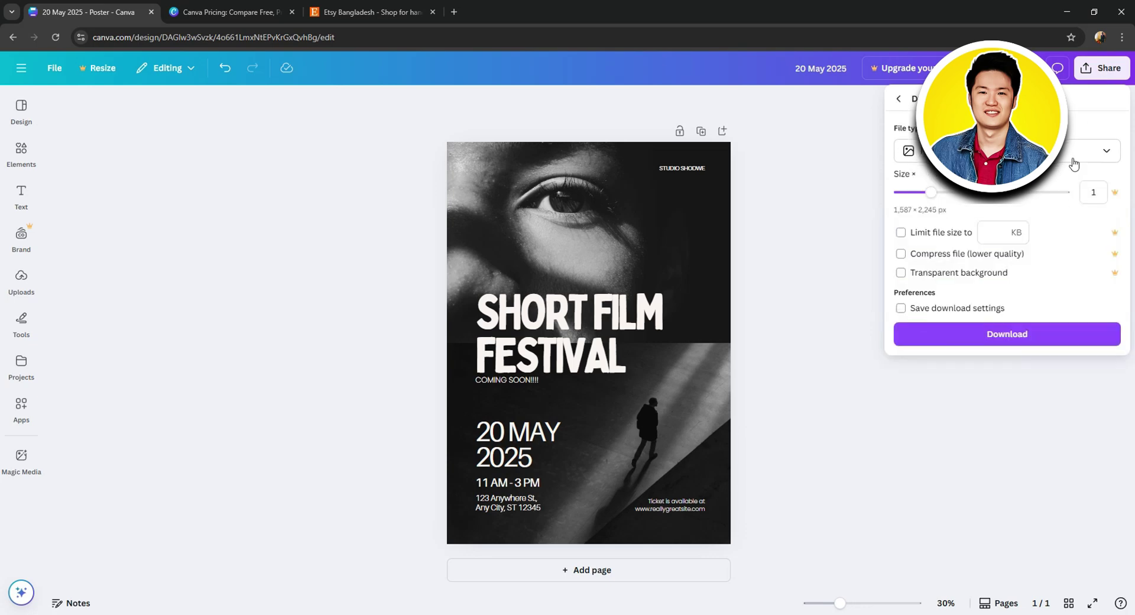
click(1110, 151)
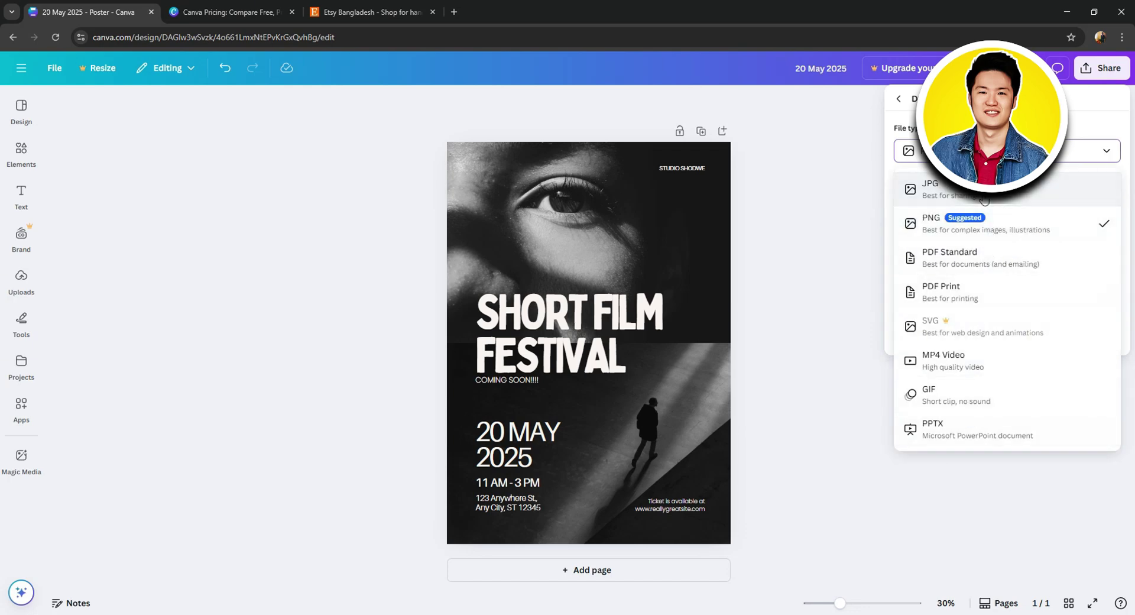
click(955, 230)
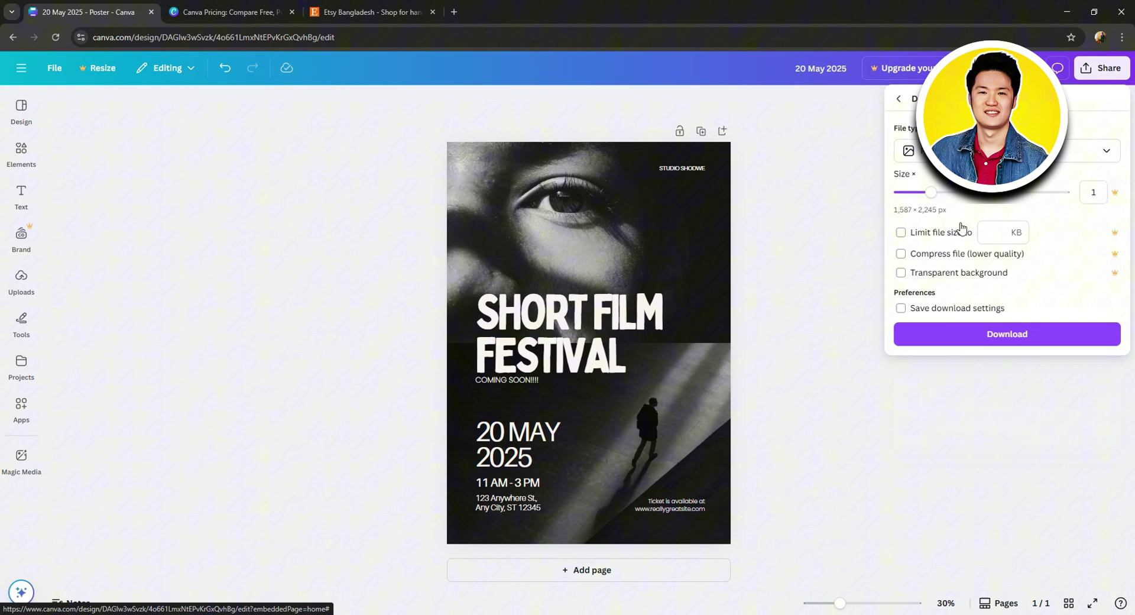
click(984, 338)
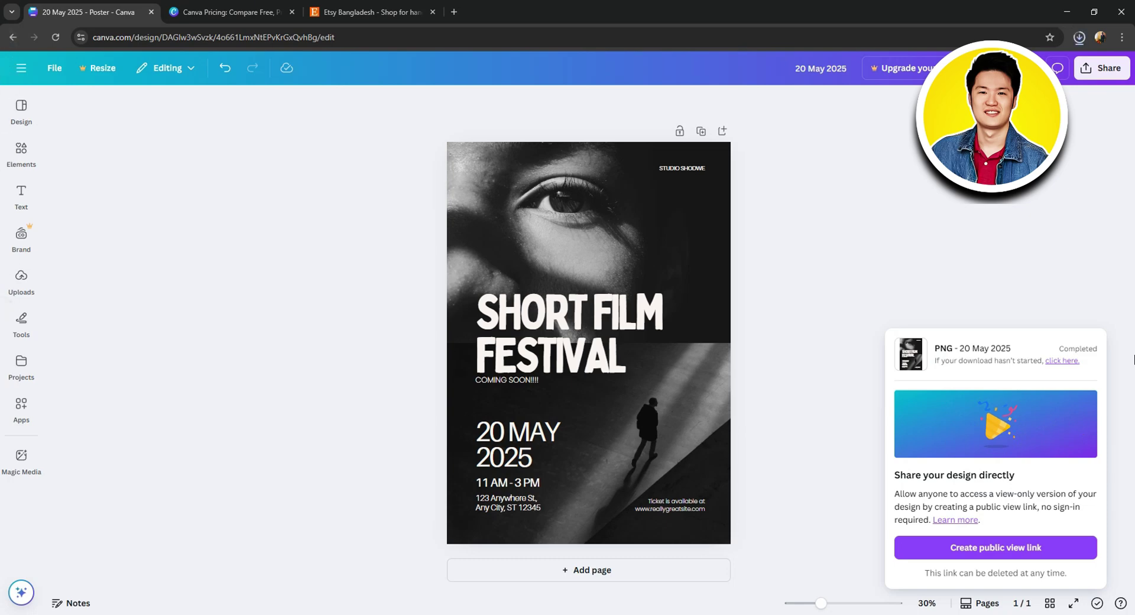
click(1080, 38)
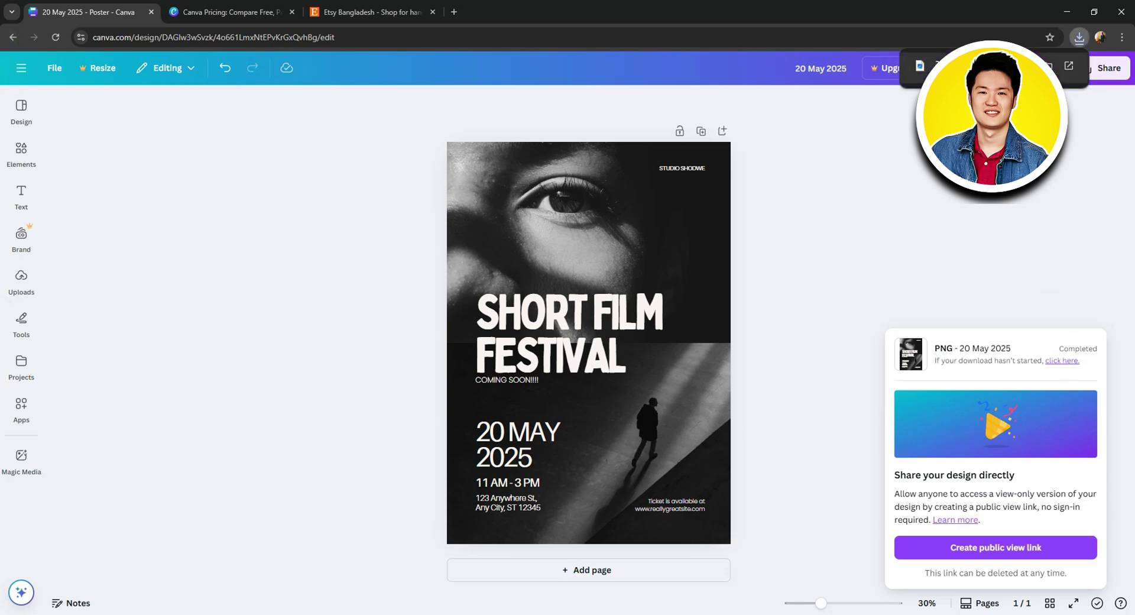
click(360, 12)
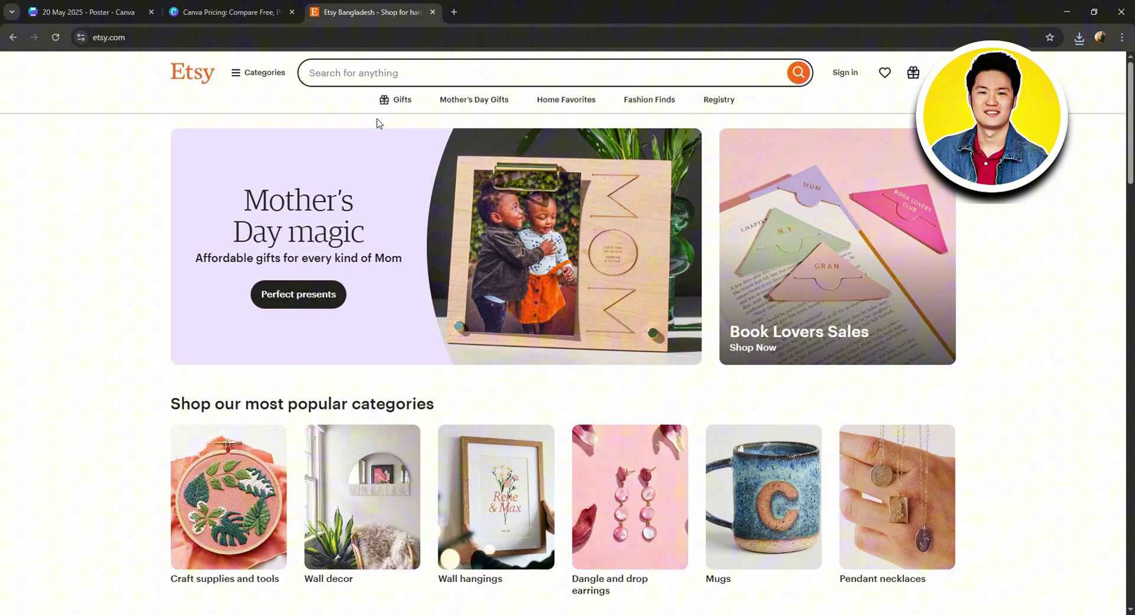
Step: Sign in to Etsy with the Google account
click(846, 69)
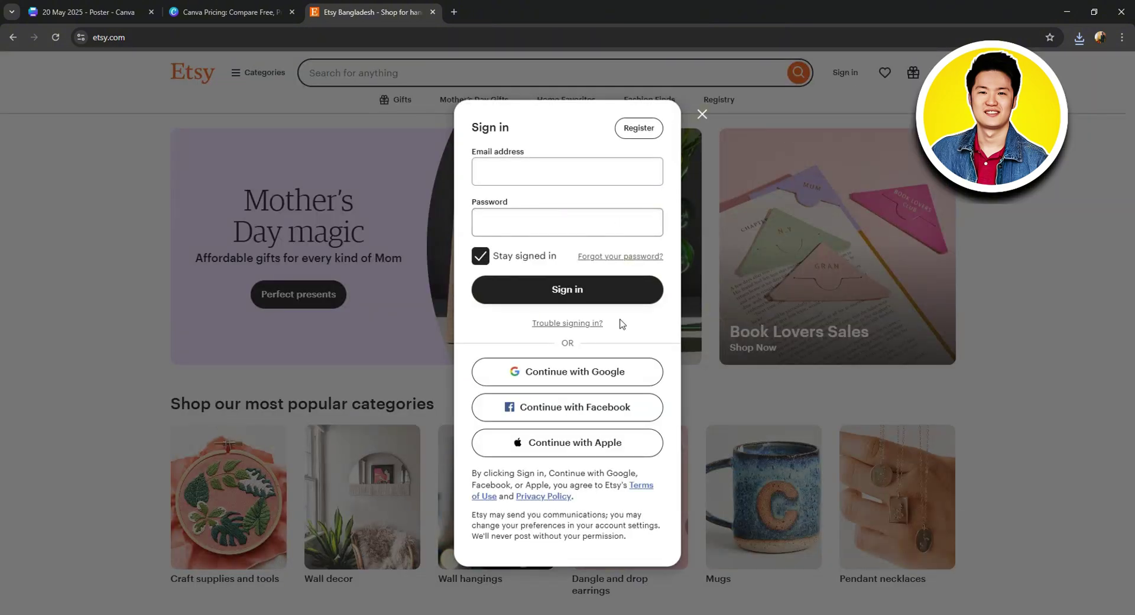
click(568, 376)
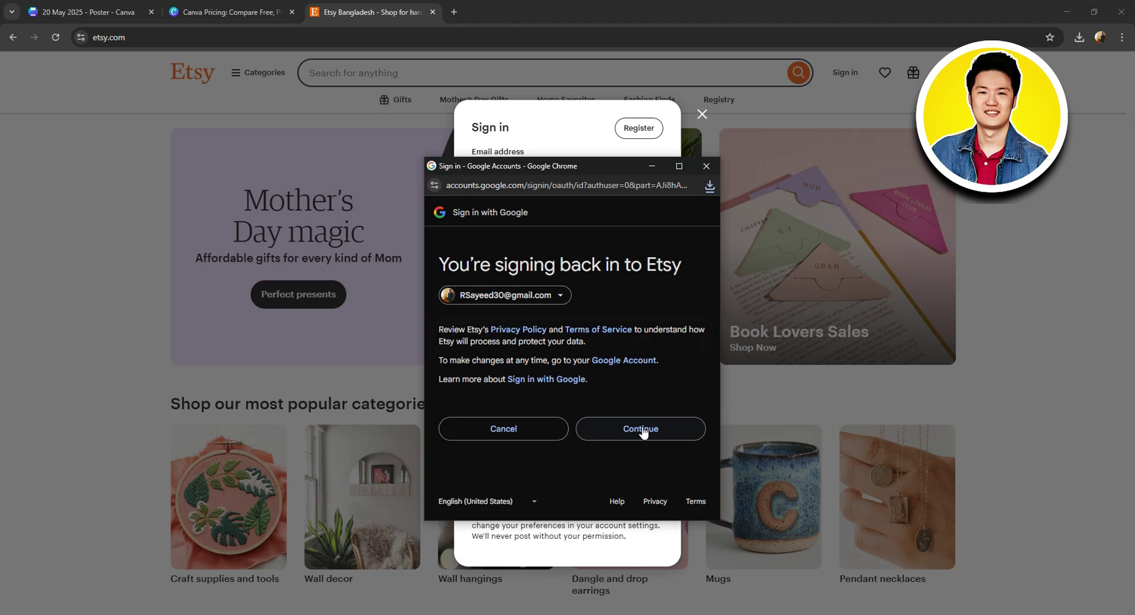
click(644, 428)
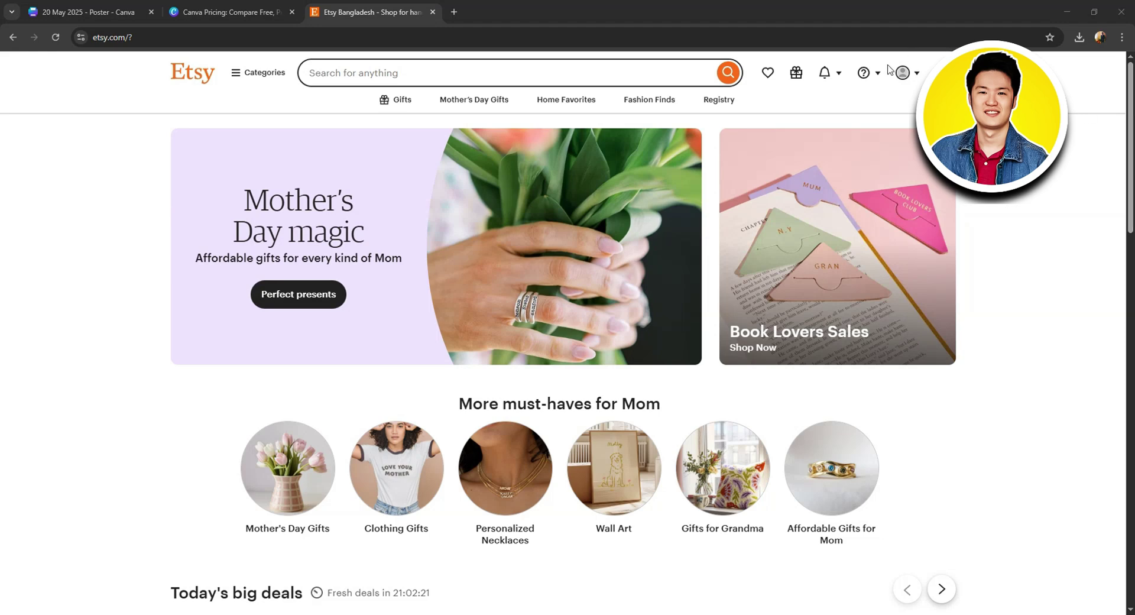
Step: Go to Sell on Etsy from the account menu and begin setting up a new shop
click(917, 74)
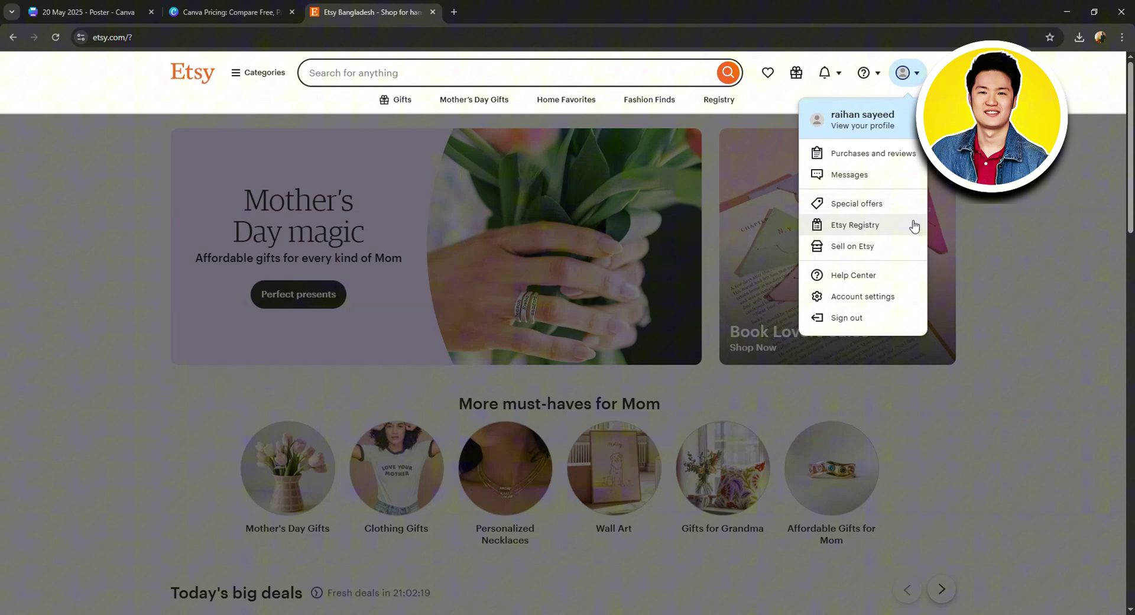
click(851, 249)
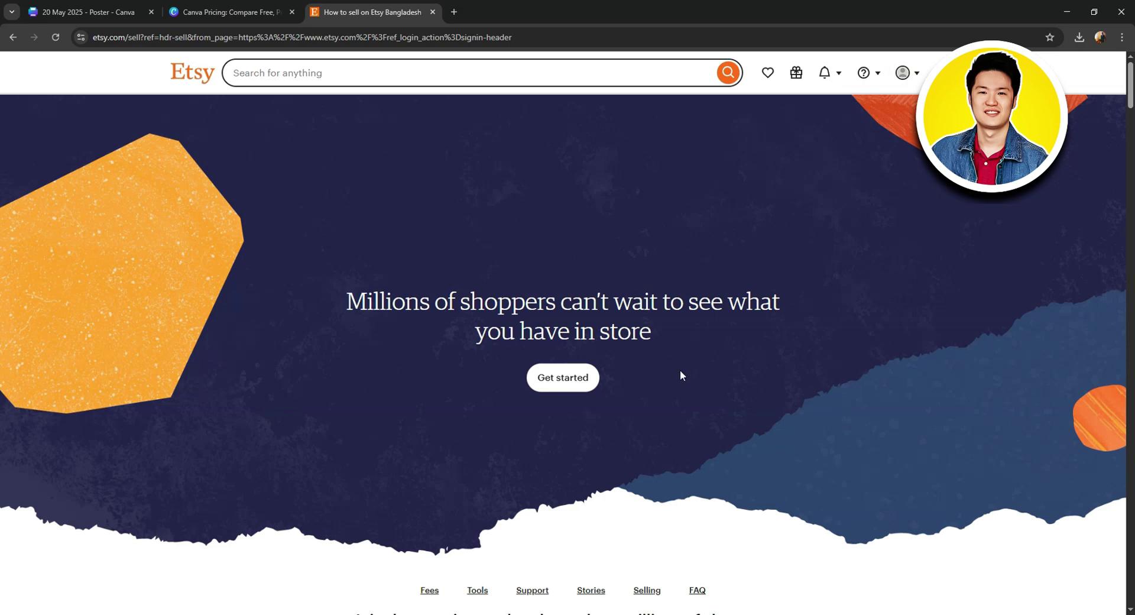
click(556, 378)
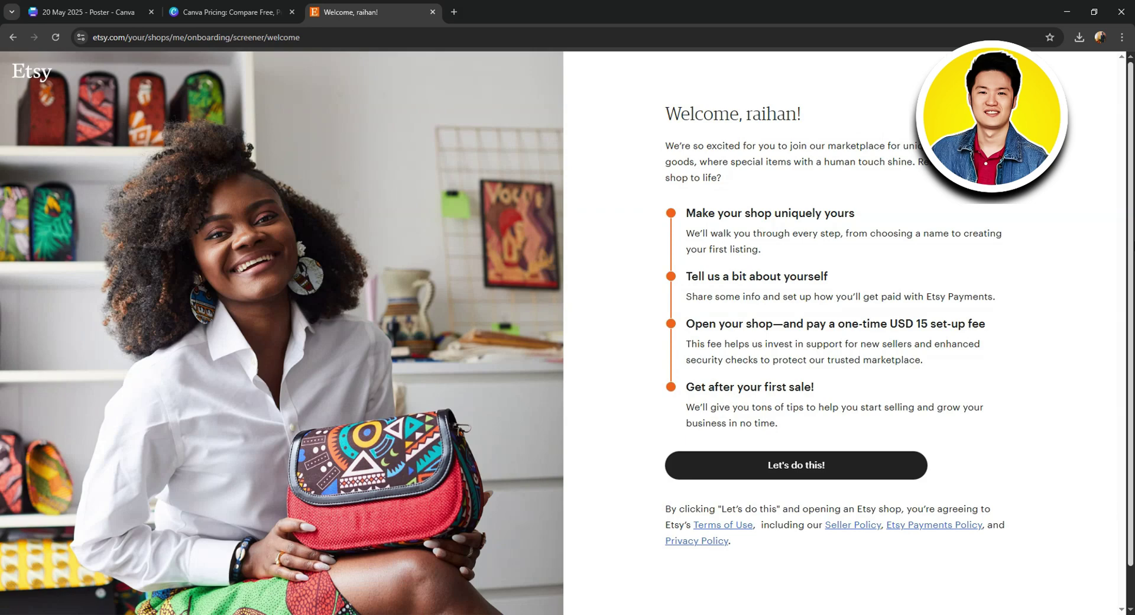
Step: Answer onboarding as a first-time seller wanting help with Selling online, then start the shop
click(770, 467)
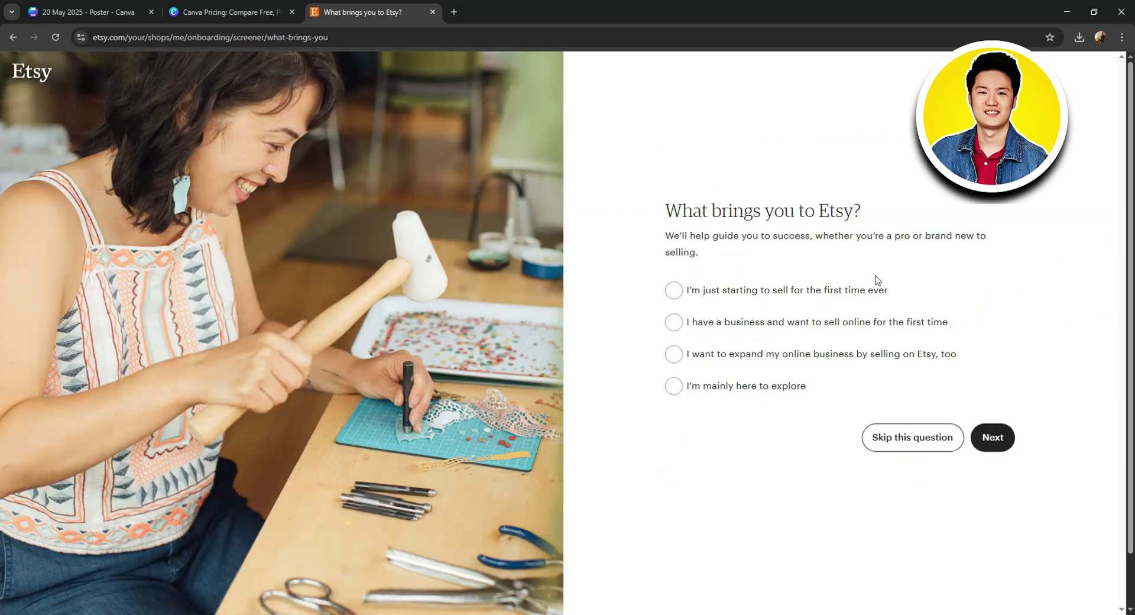
click(801, 293)
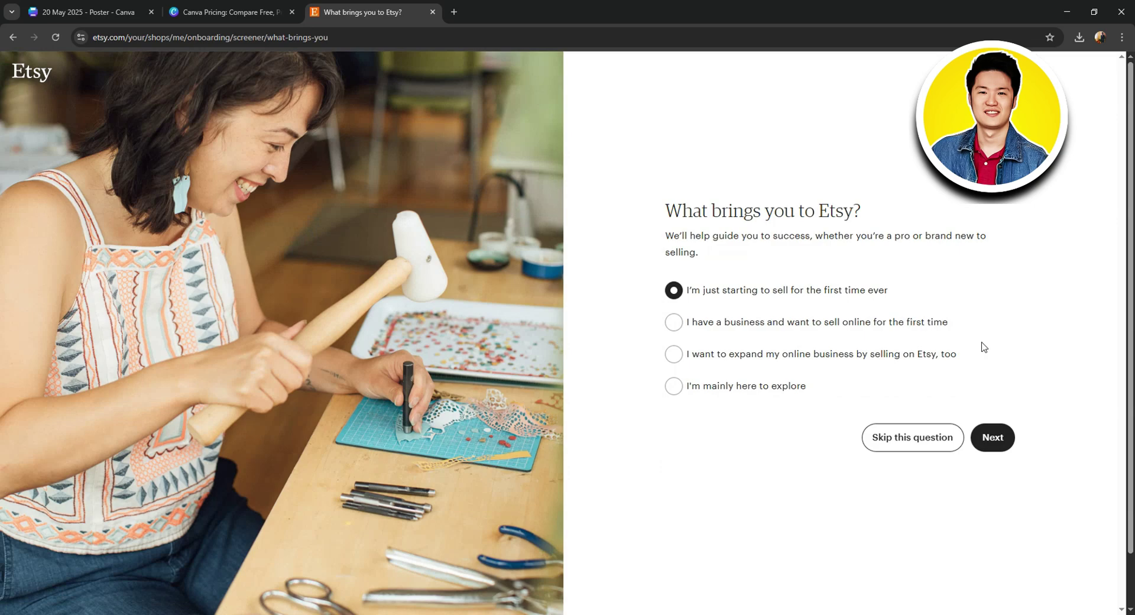
click(993, 437)
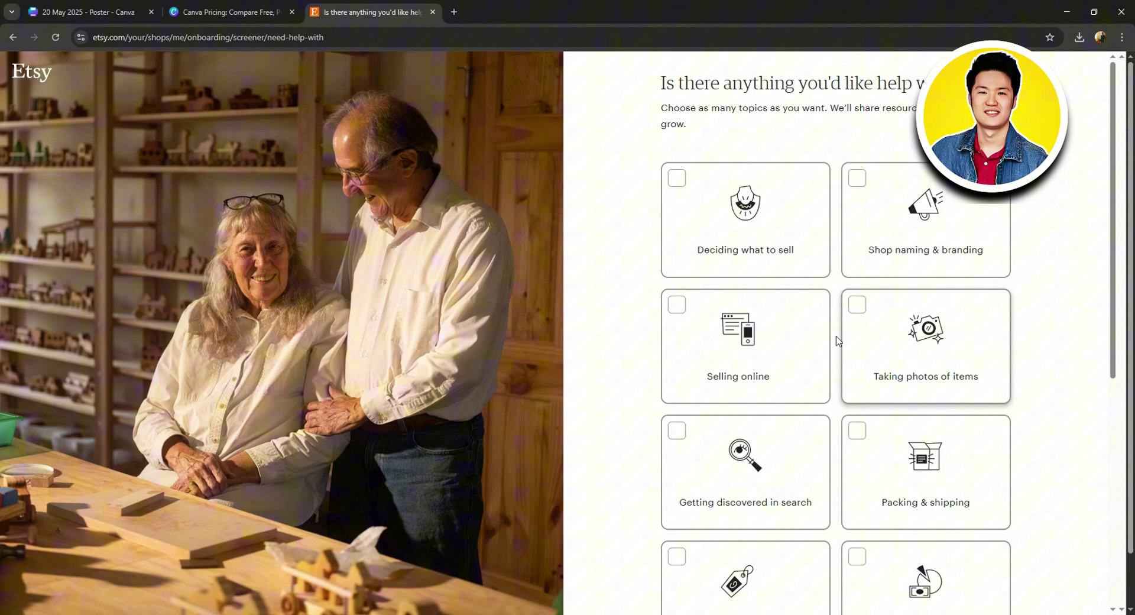
click(769, 340)
scroll(864, 325, down, 6)
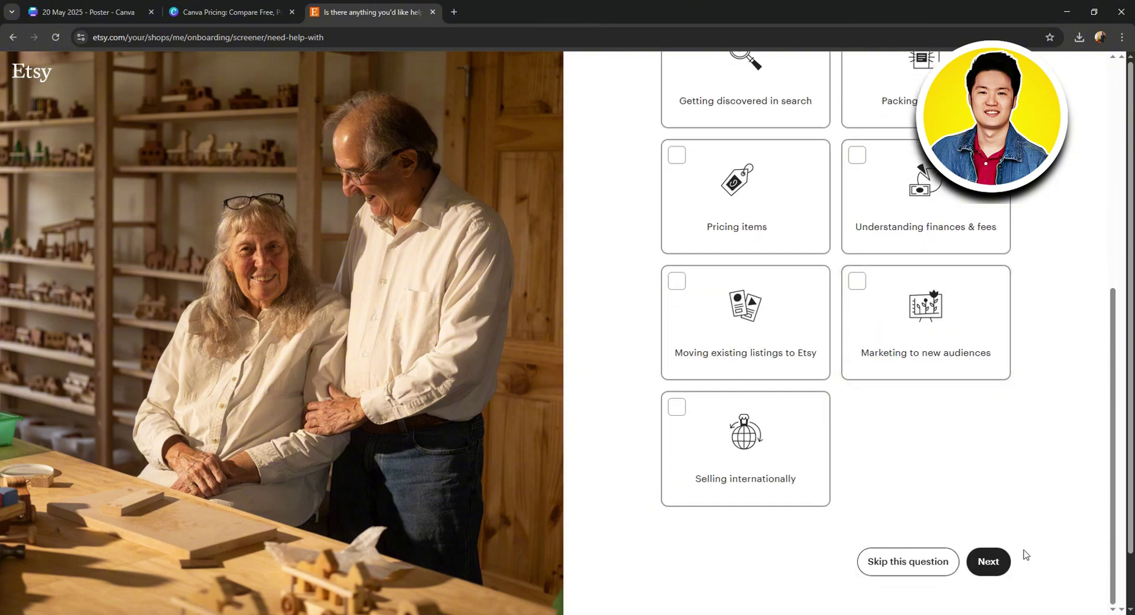
click(986, 561)
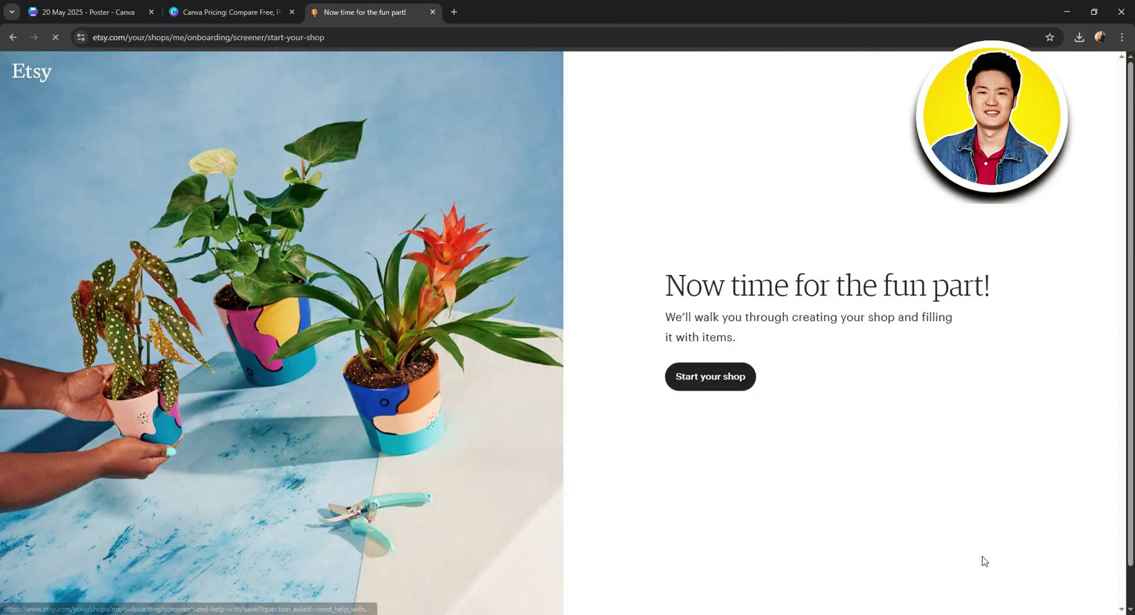
click(701, 385)
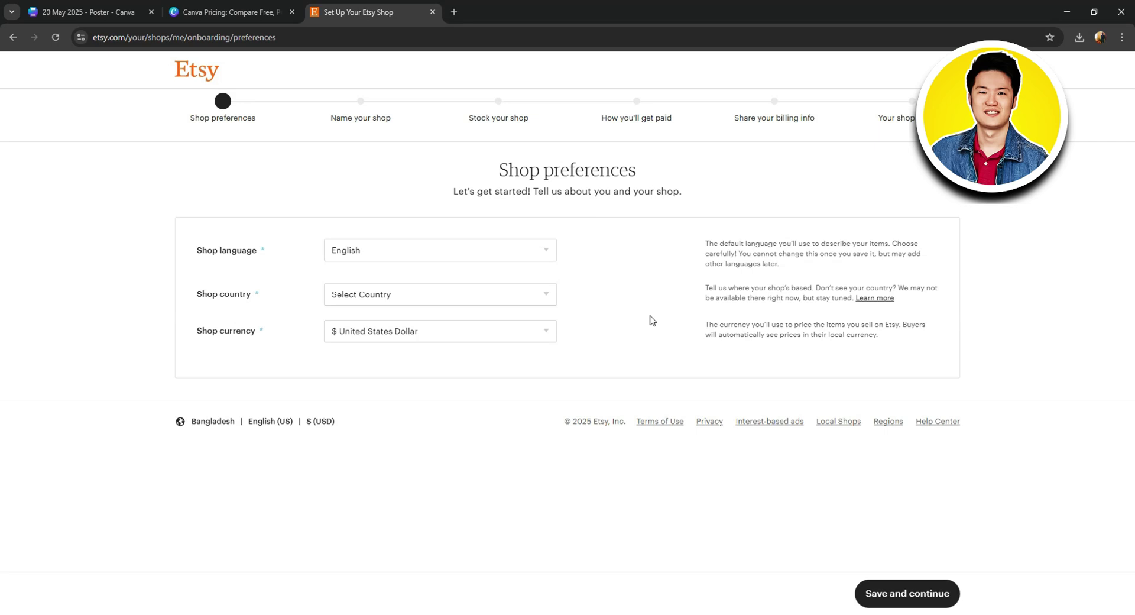
Step: Keep English as the shop language, choose Germany as shop country, and keep € Euro currency
click(533, 254)
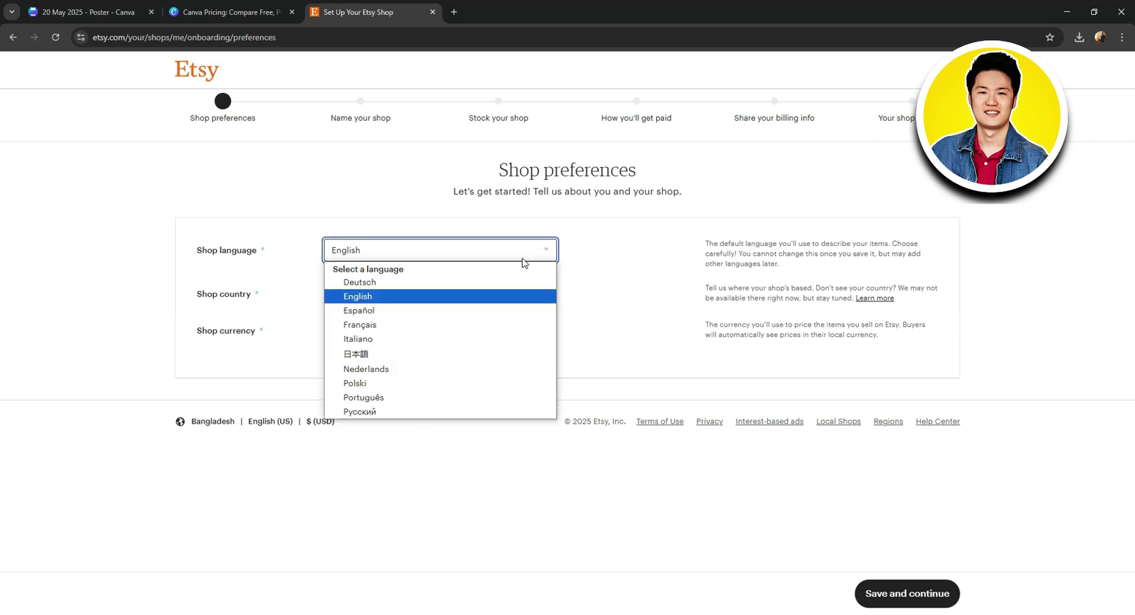
click(631, 277)
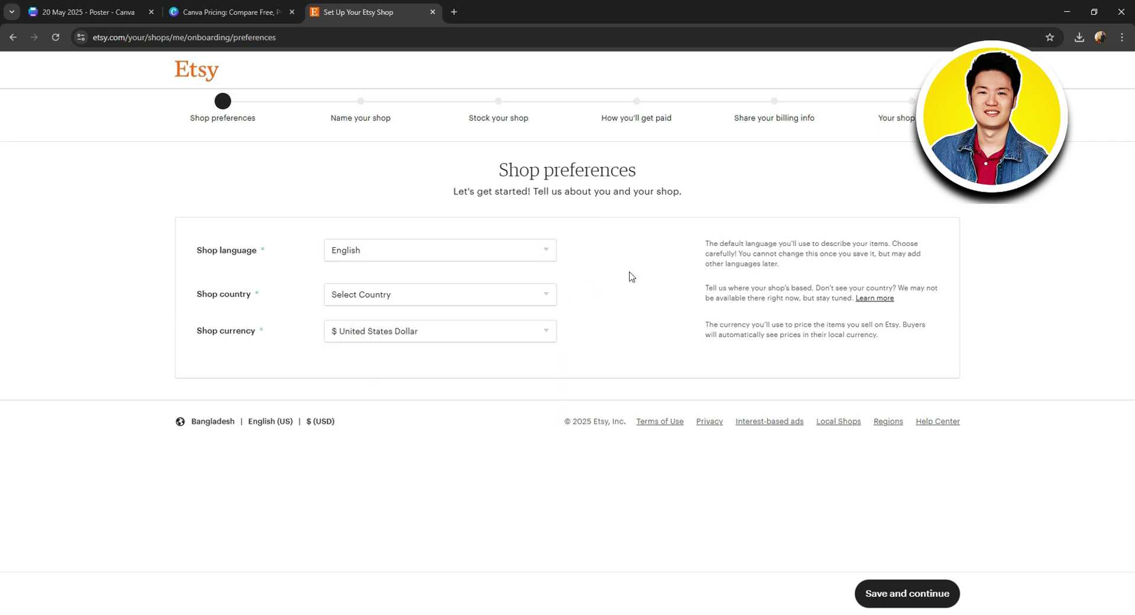
click(519, 299)
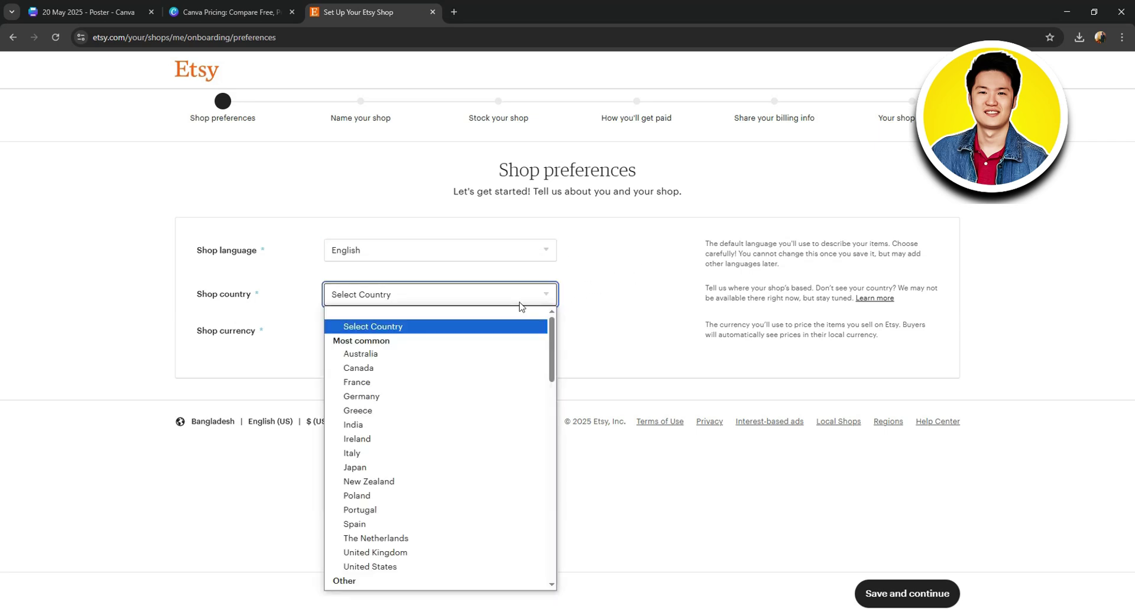
click(491, 396)
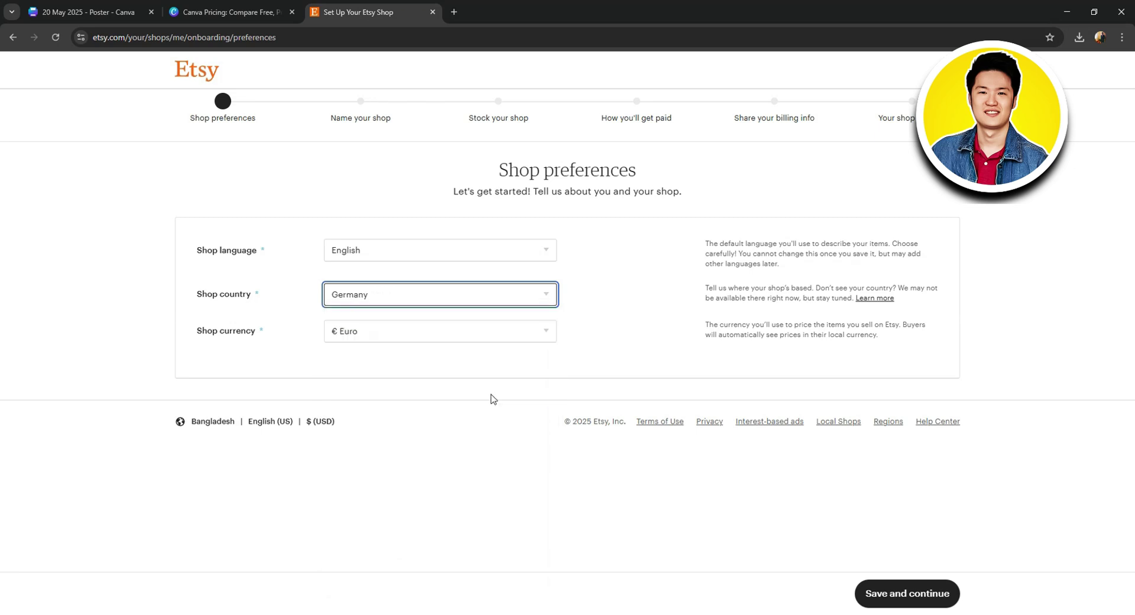
click(451, 330)
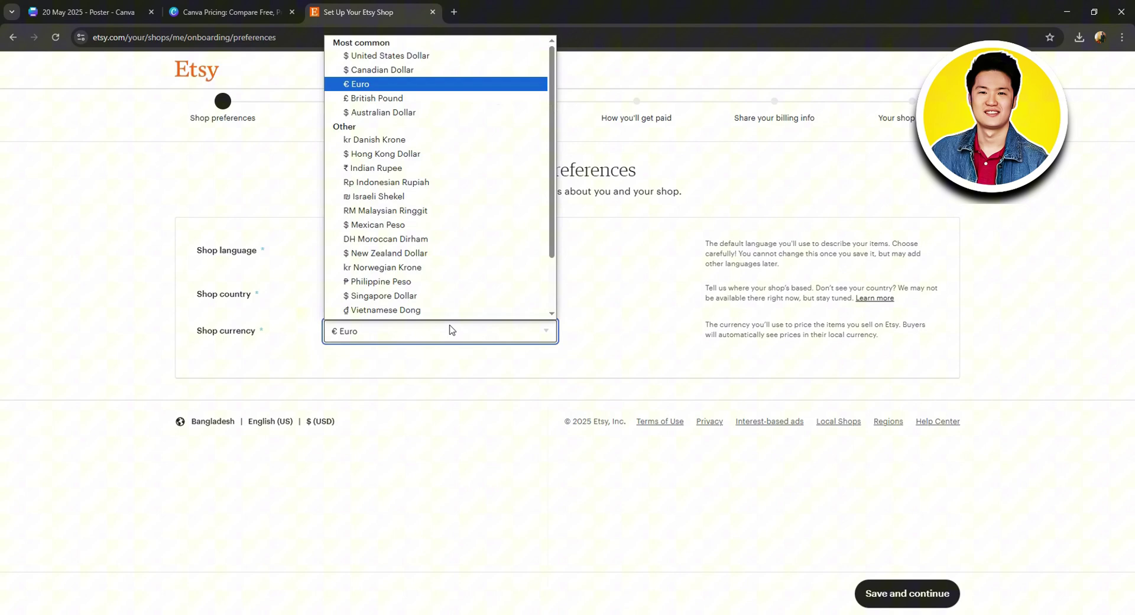
click(642, 234)
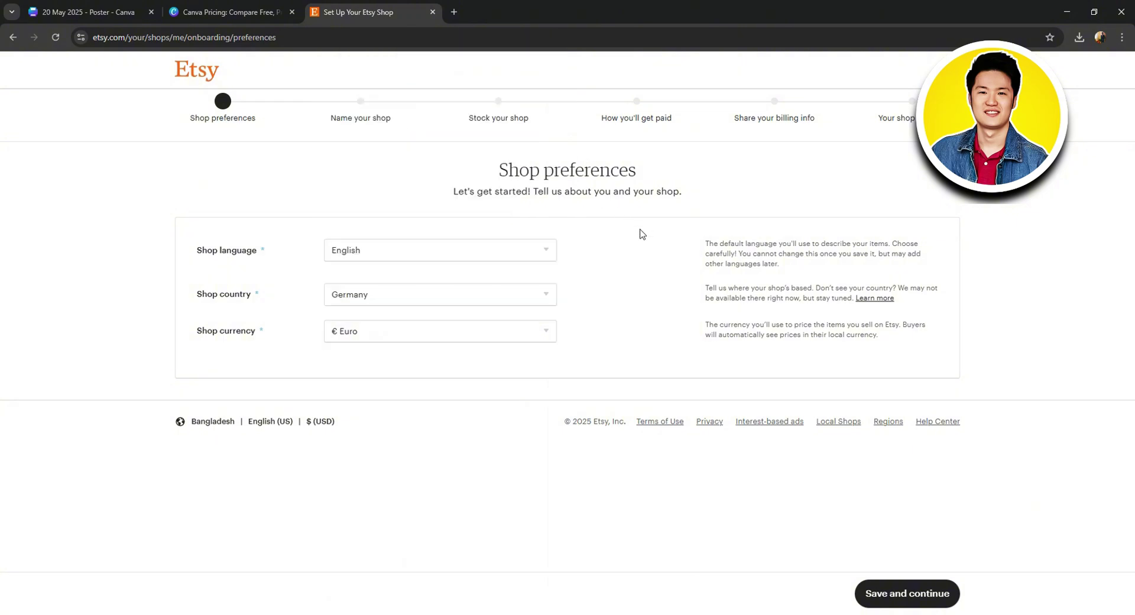
Step: Save the shop preferences, then name the shop PosterBD from the suggested names and continue
click(911, 597)
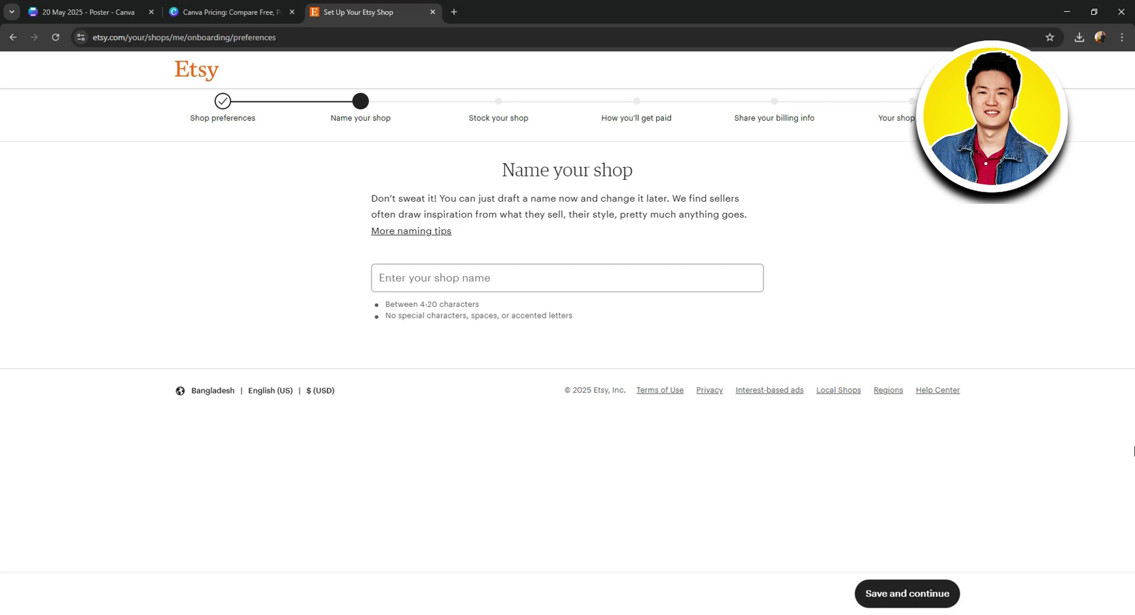
click(456, 278)
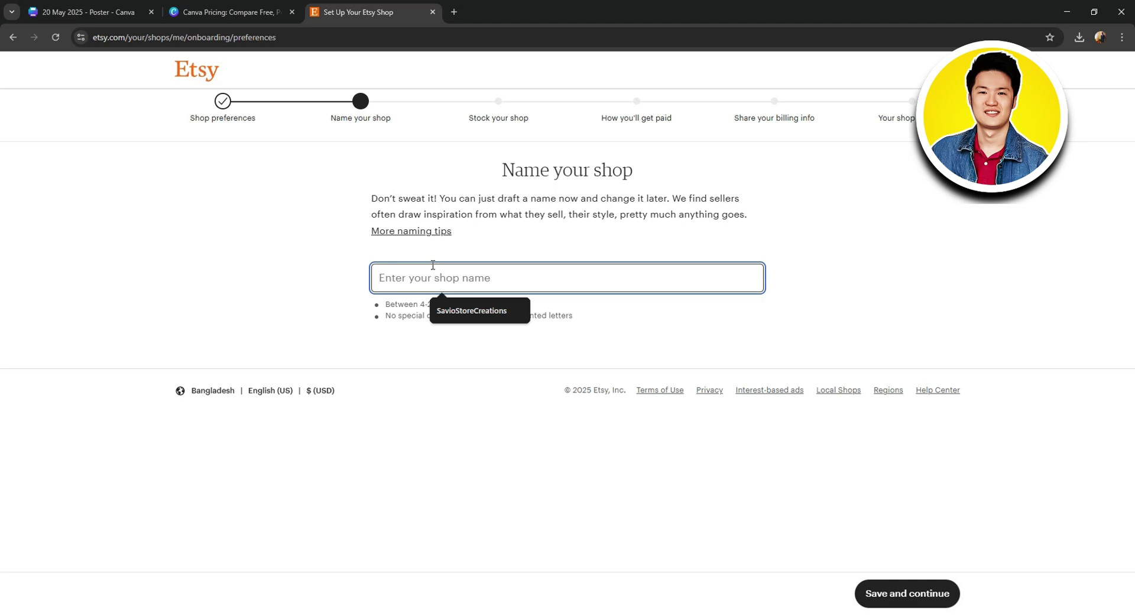
text(Pos)
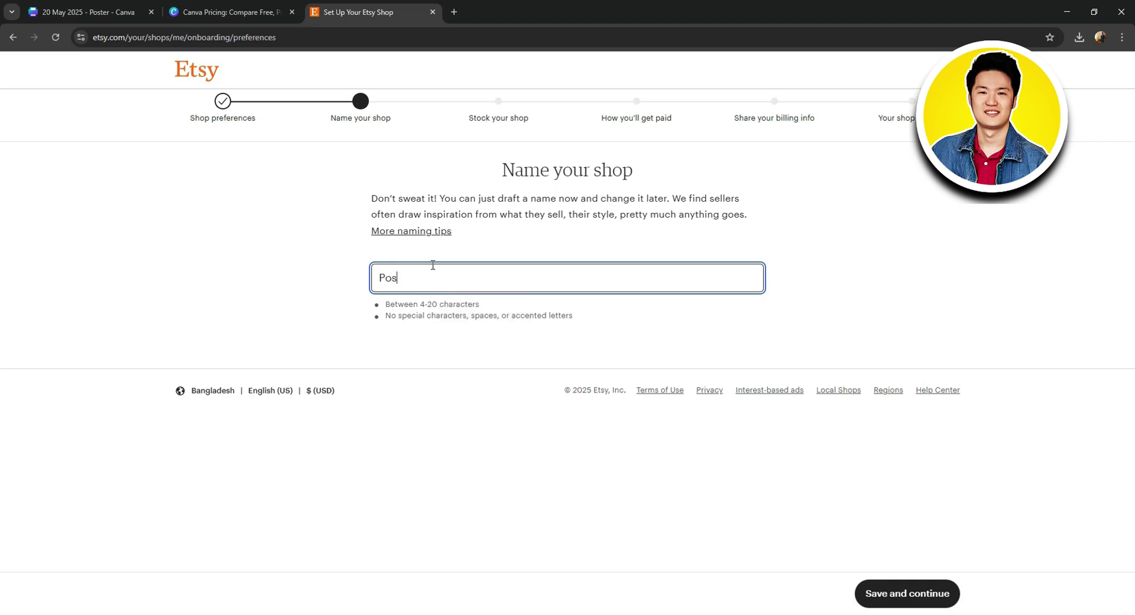
text(ter)
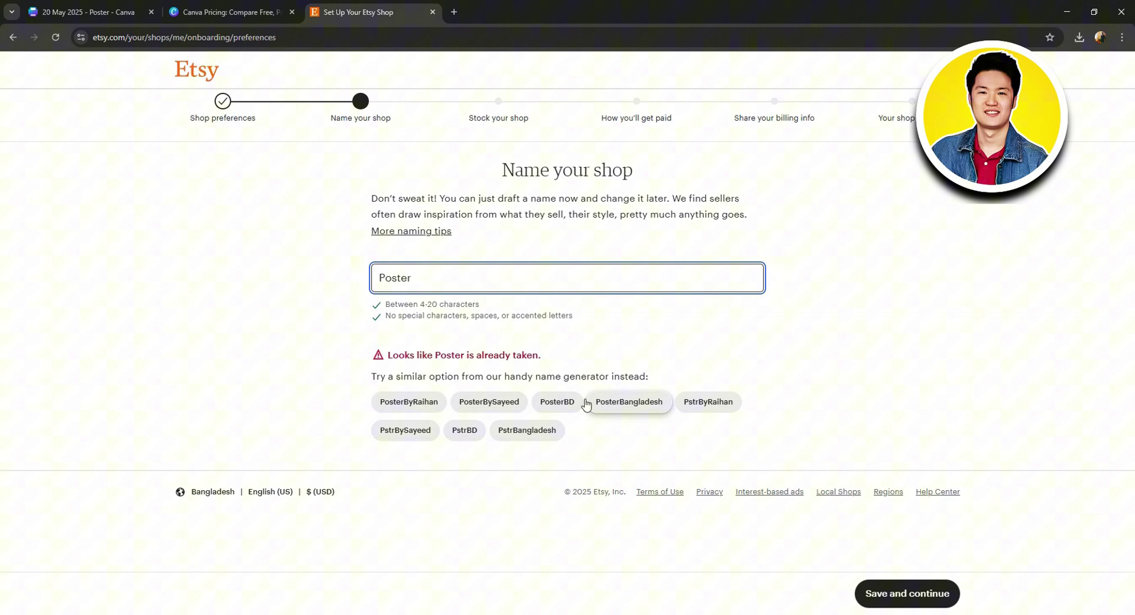
click(560, 403)
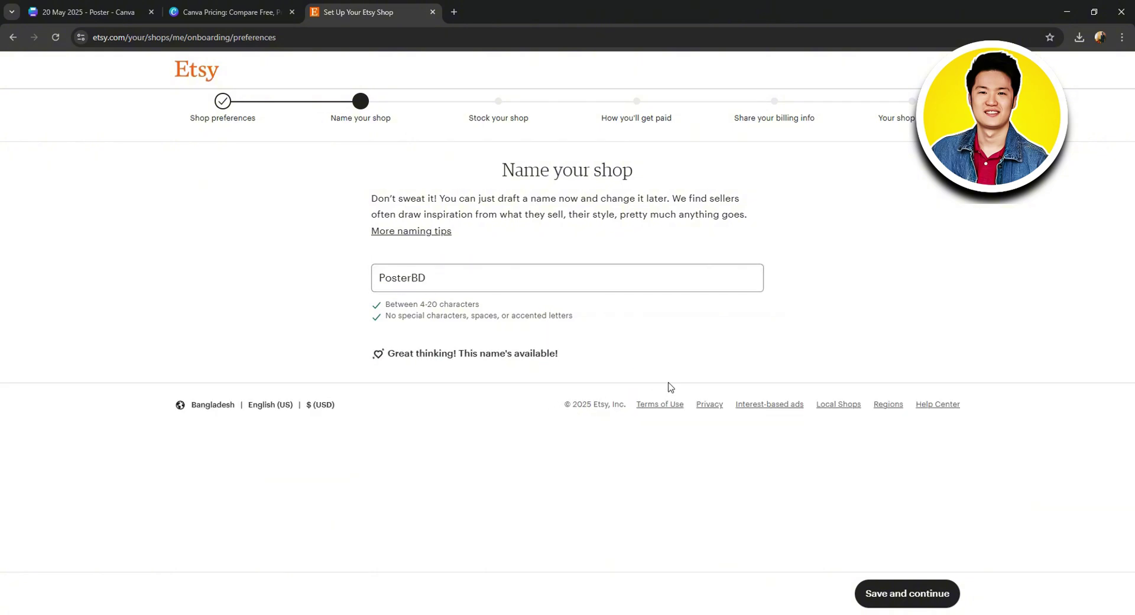
click(893, 595)
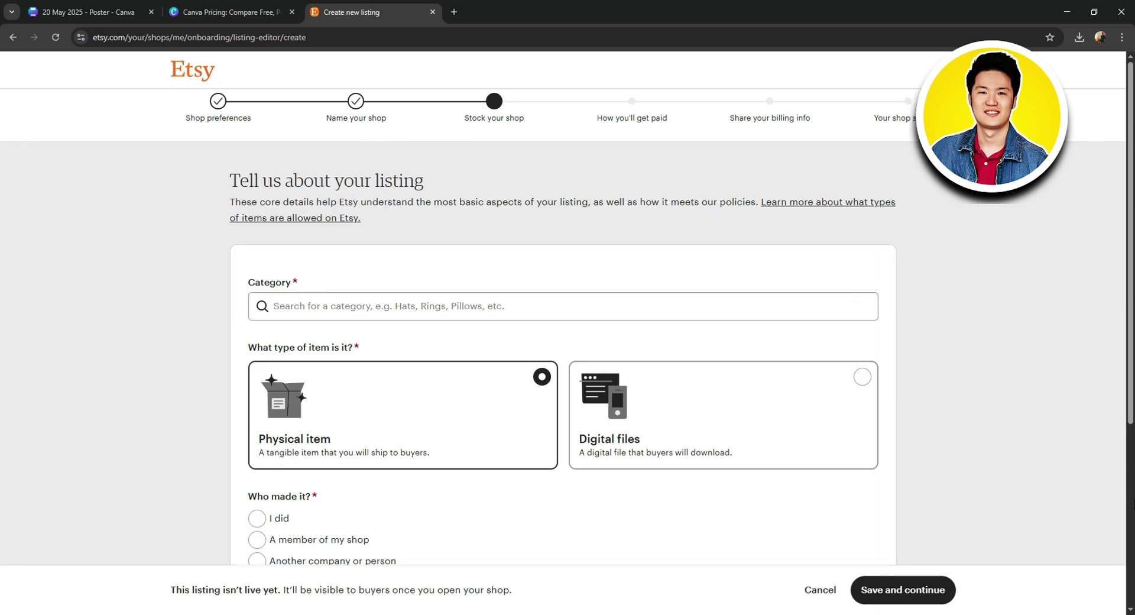
Step: Set the listing category to Digital Prints and the item type to digital files
click(350, 305)
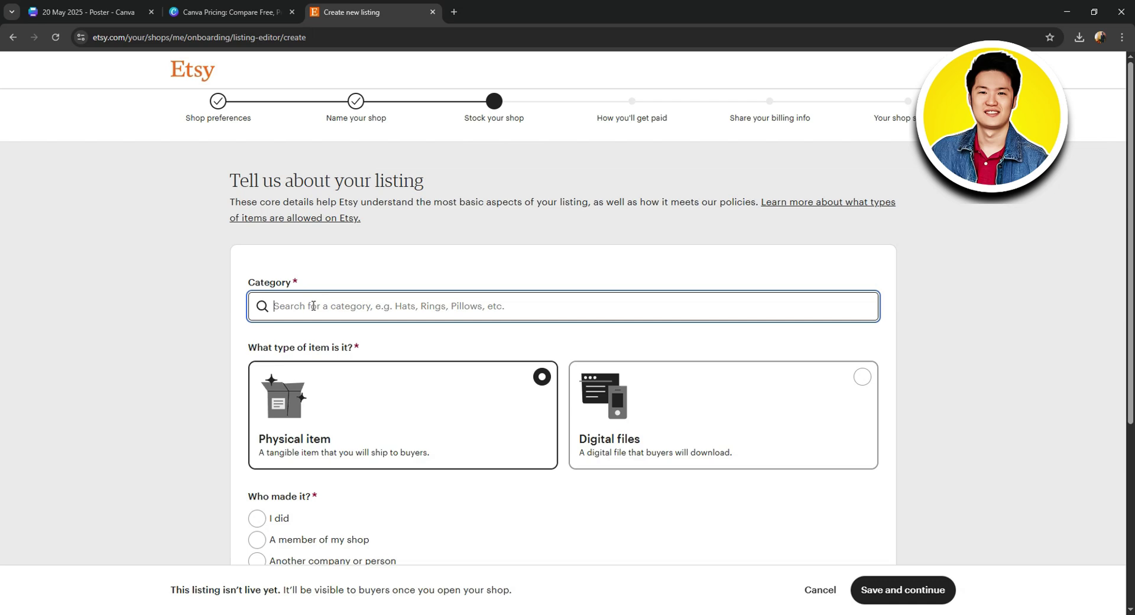
text(poster )
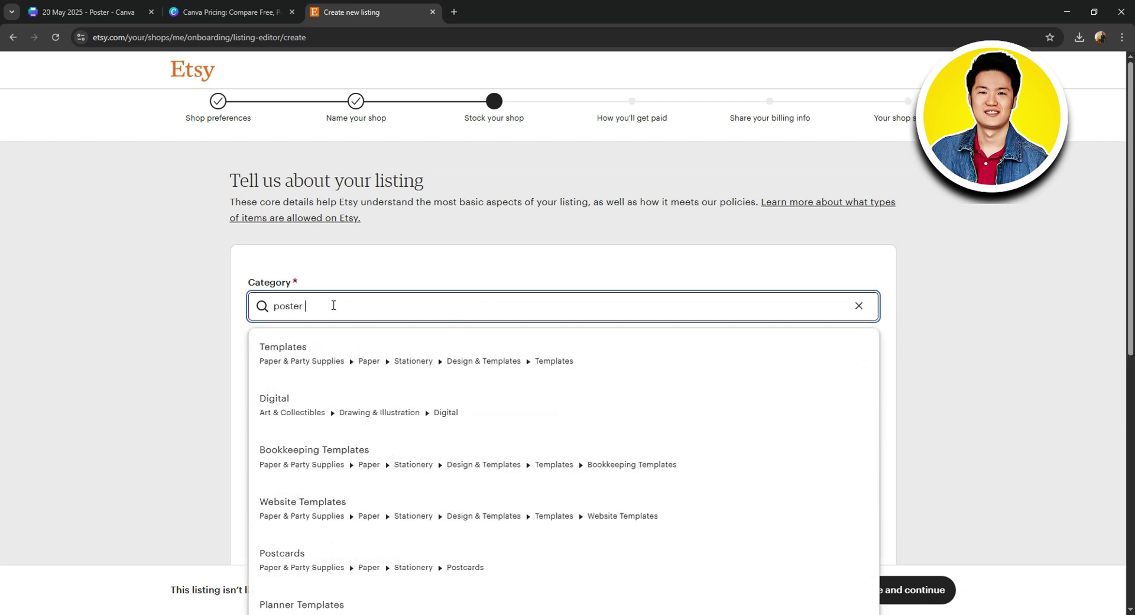
text(tem)
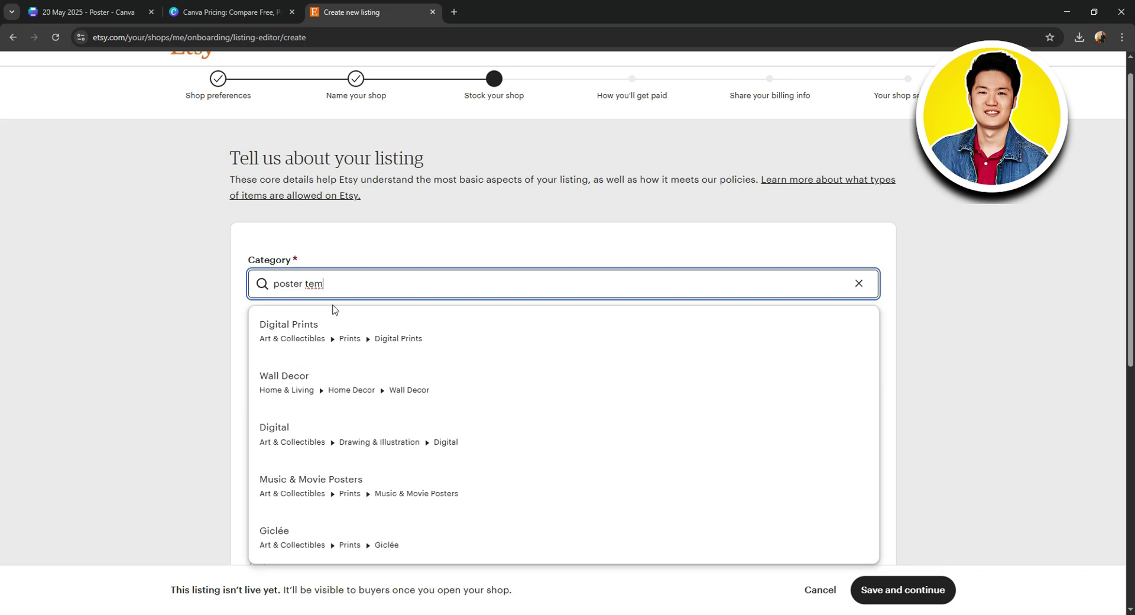
click(333, 338)
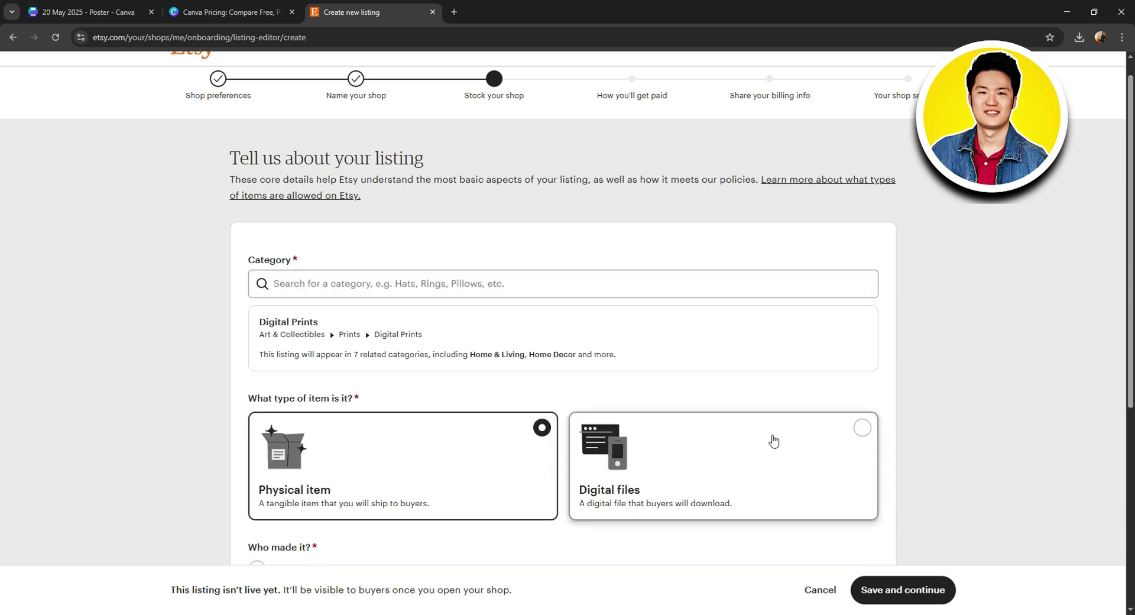
click(764, 455)
Step: Answer the listing questions: I did, a finished product, made 2020 - 2025, created by me
scroll(768, 424, down, 4)
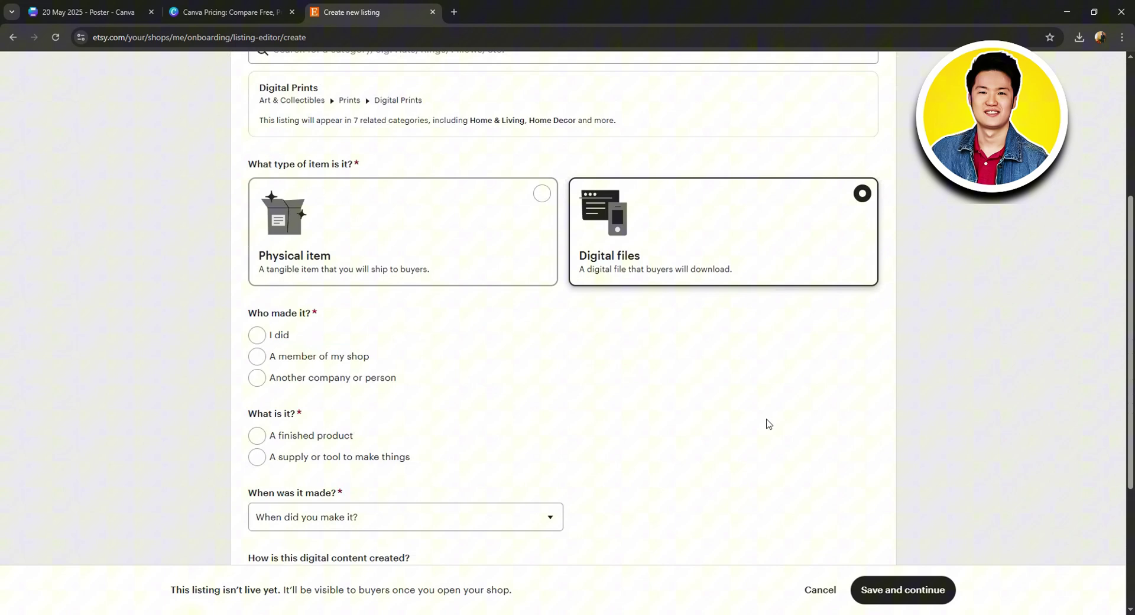
click(257, 333)
scroll(260, 335, down, 2)
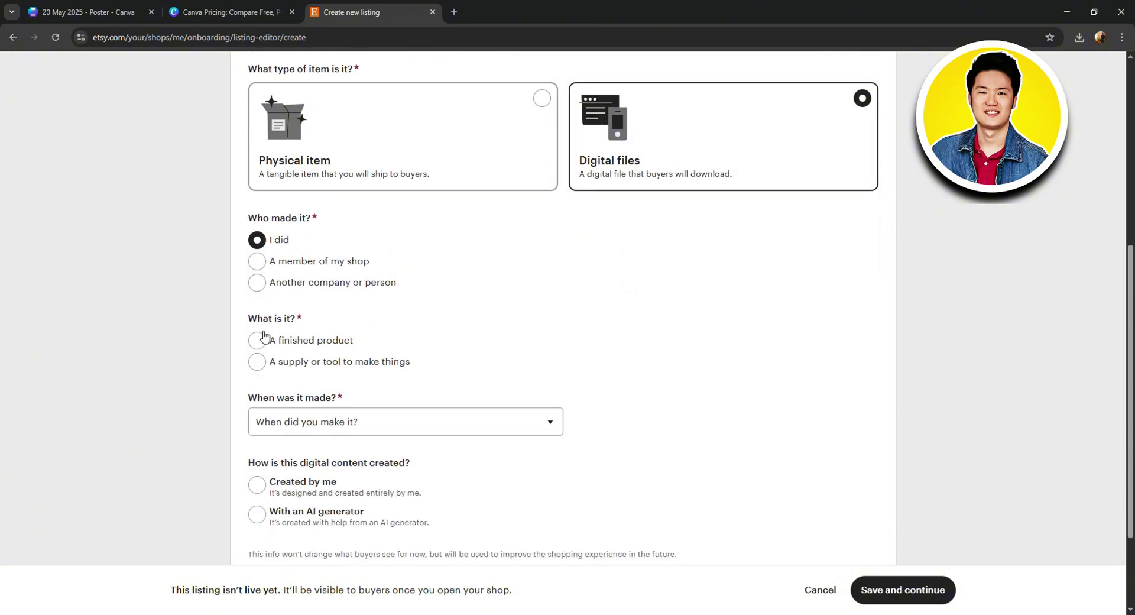
click(258, 316)
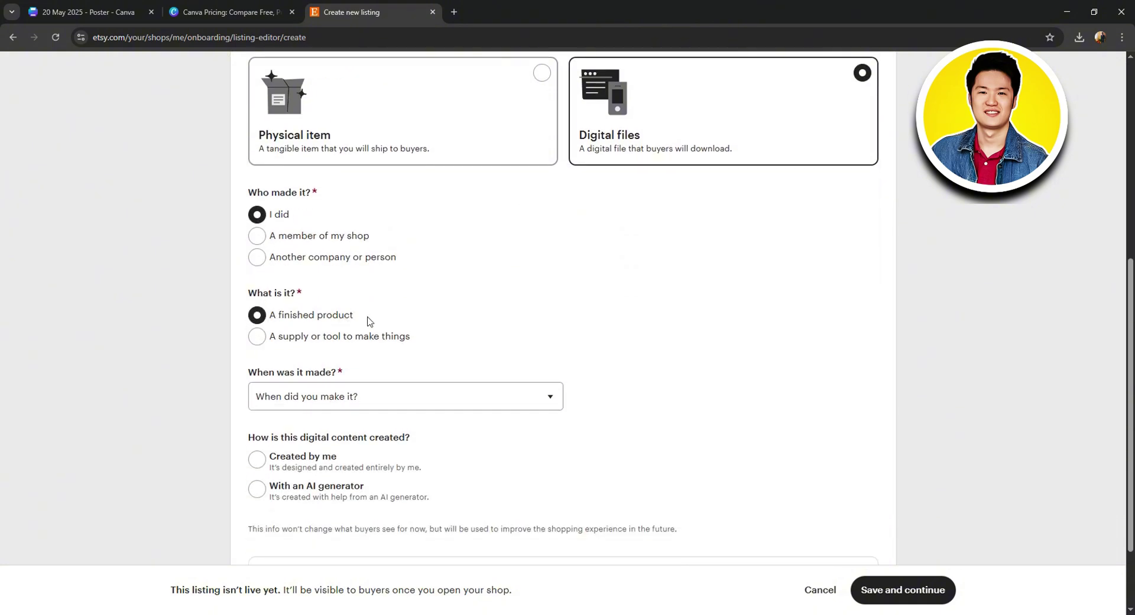
scroll(343, 329, down, 1)
click(342, 335)
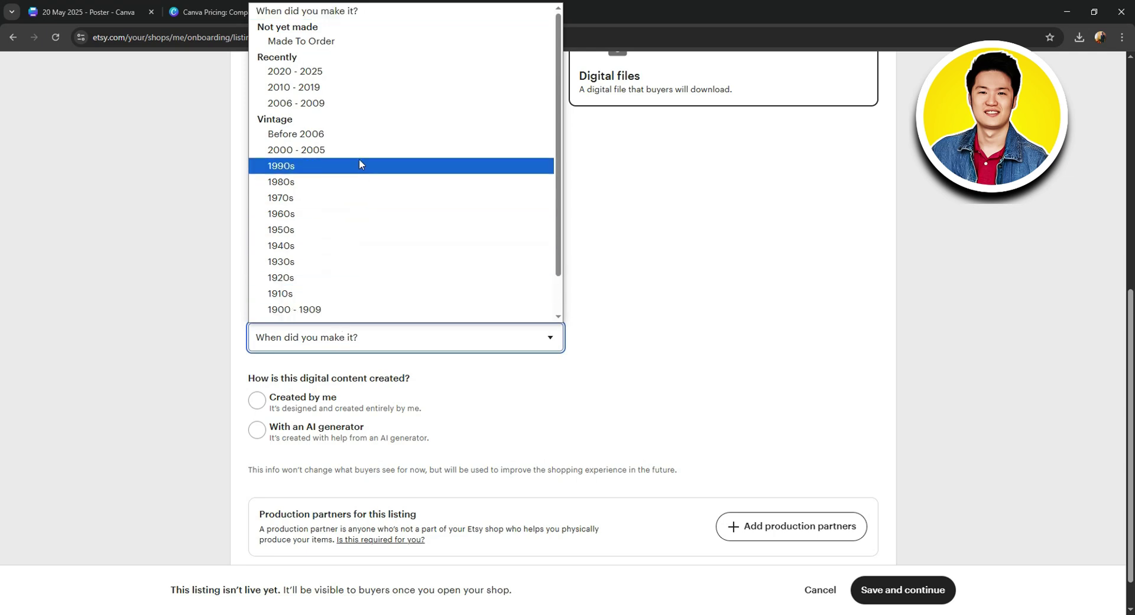
click(377, 78)
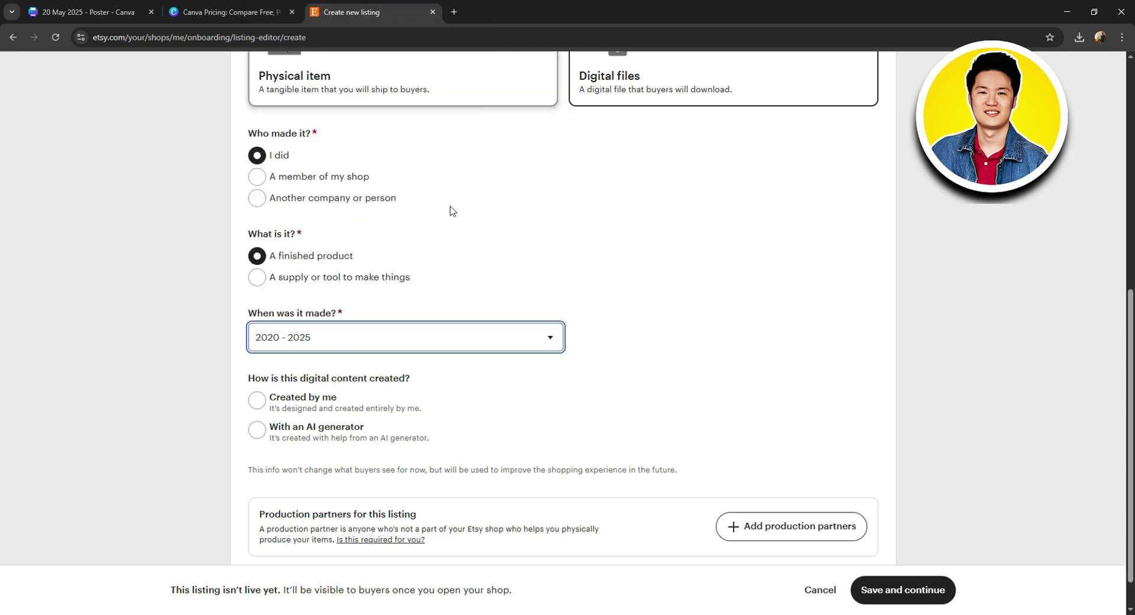
scroll(467, 237, down, 1)
click(267, 358)
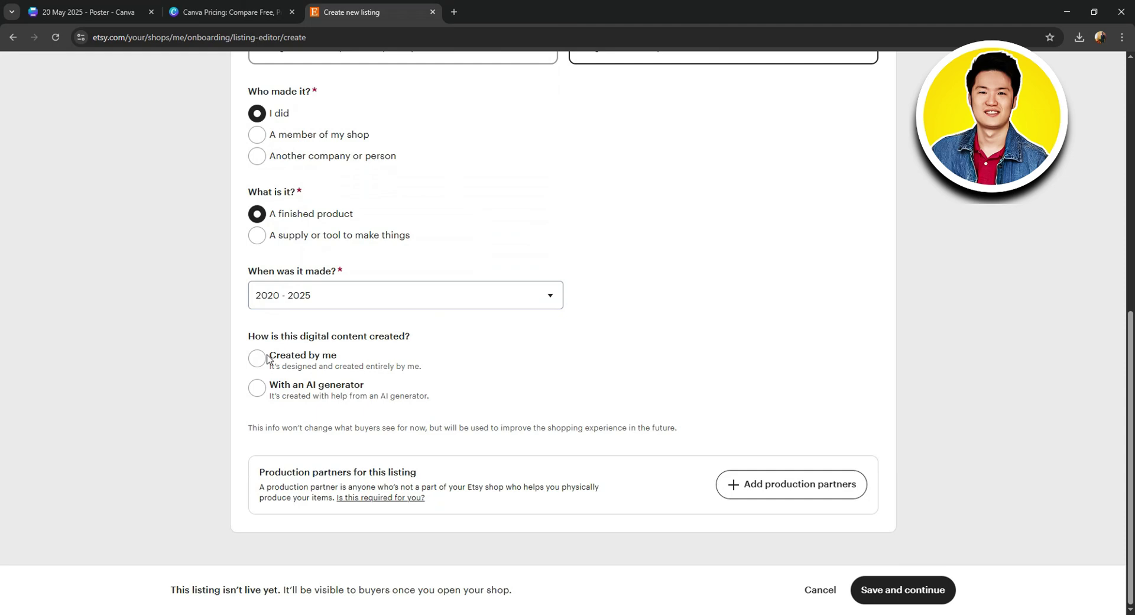
click(267, 359)
click(775, 493)
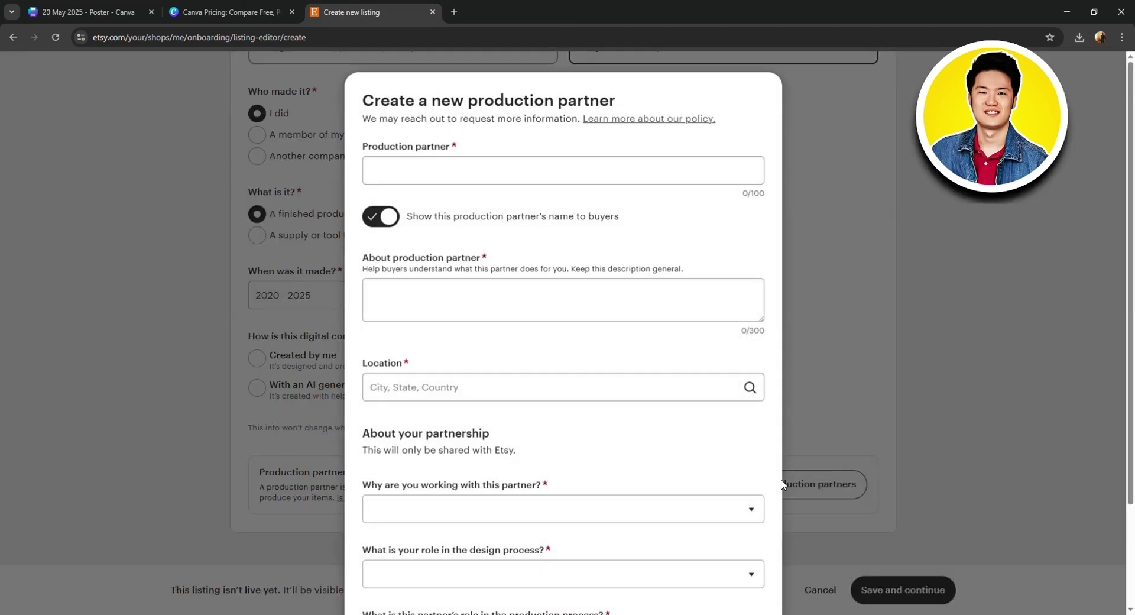
click(379, 159)
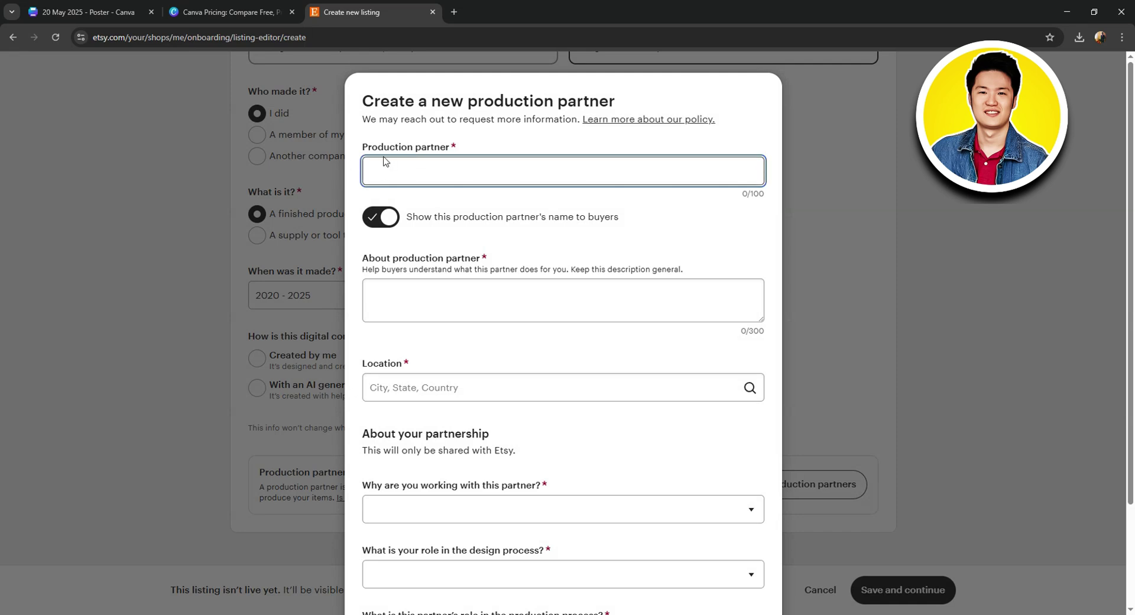
scroll(422, 180, down, 2)
click(436, 184)
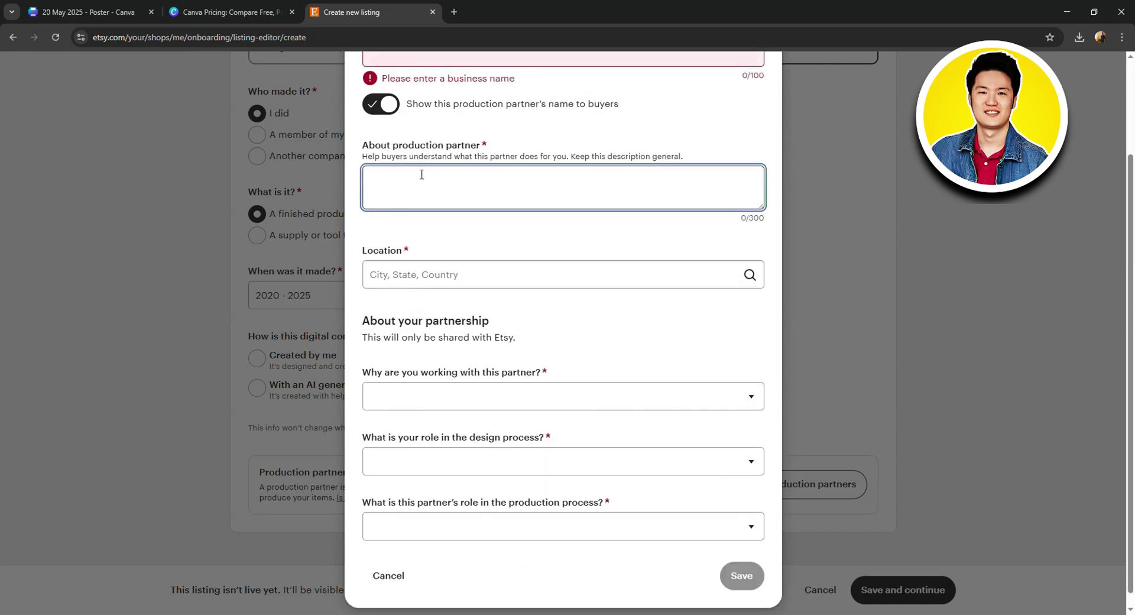
click(443, 235)
click(422, 281)
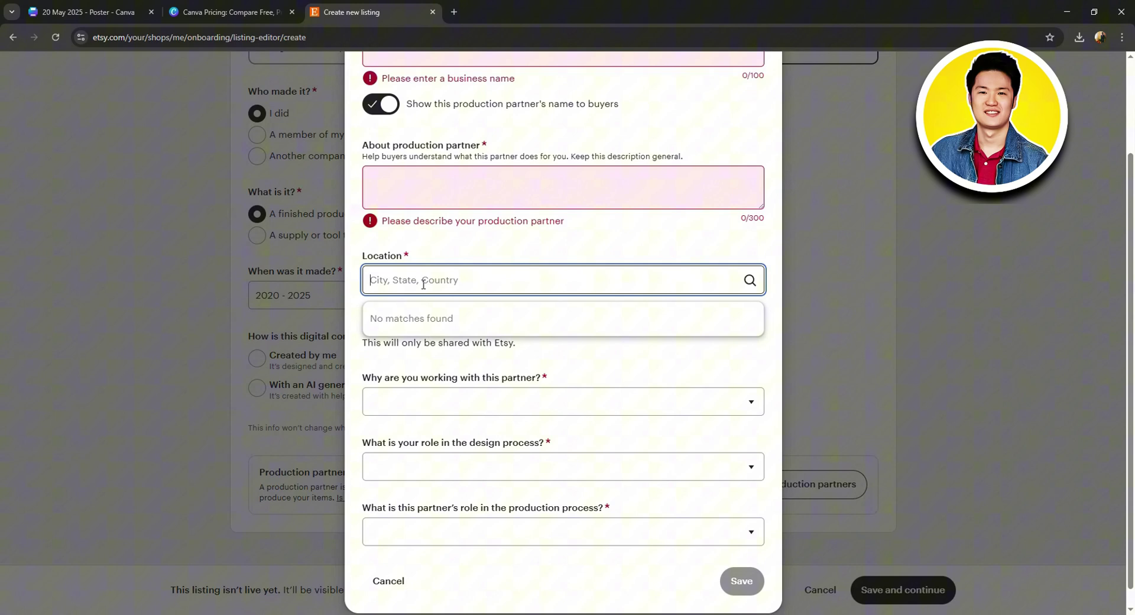
click(482, 253)
scroll(480, 266, down, 1)
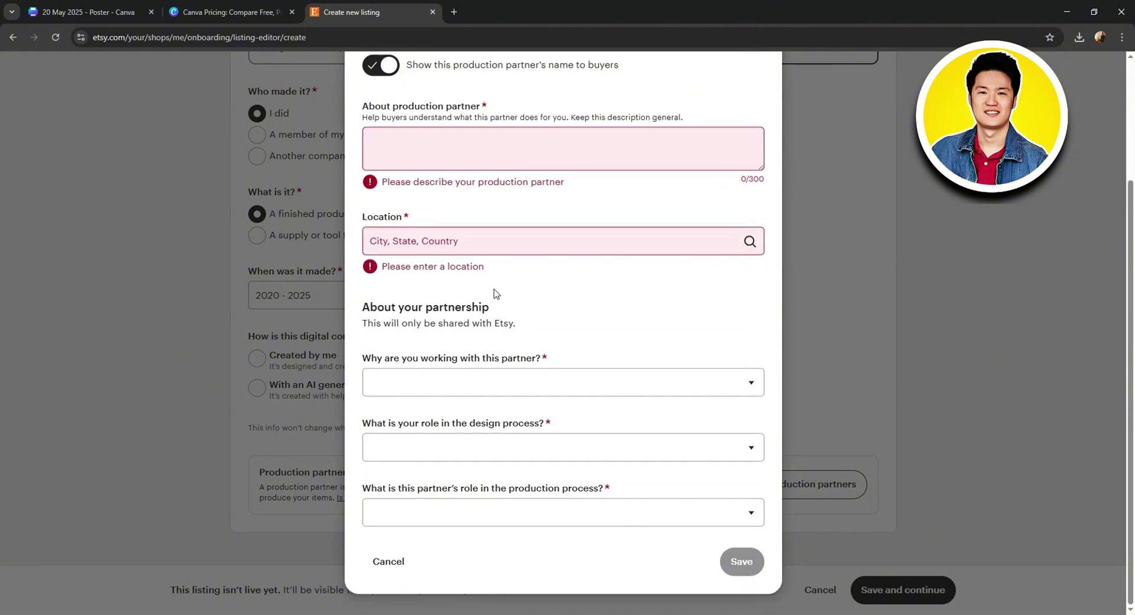
click(493, 386)
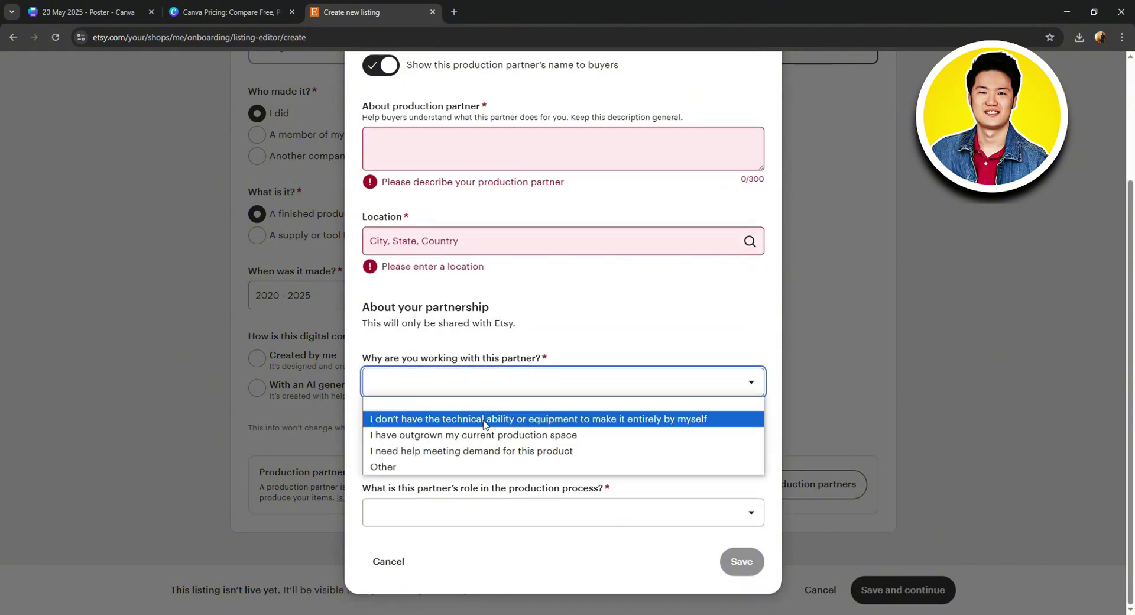
click(589, 387)
click(547, 455)
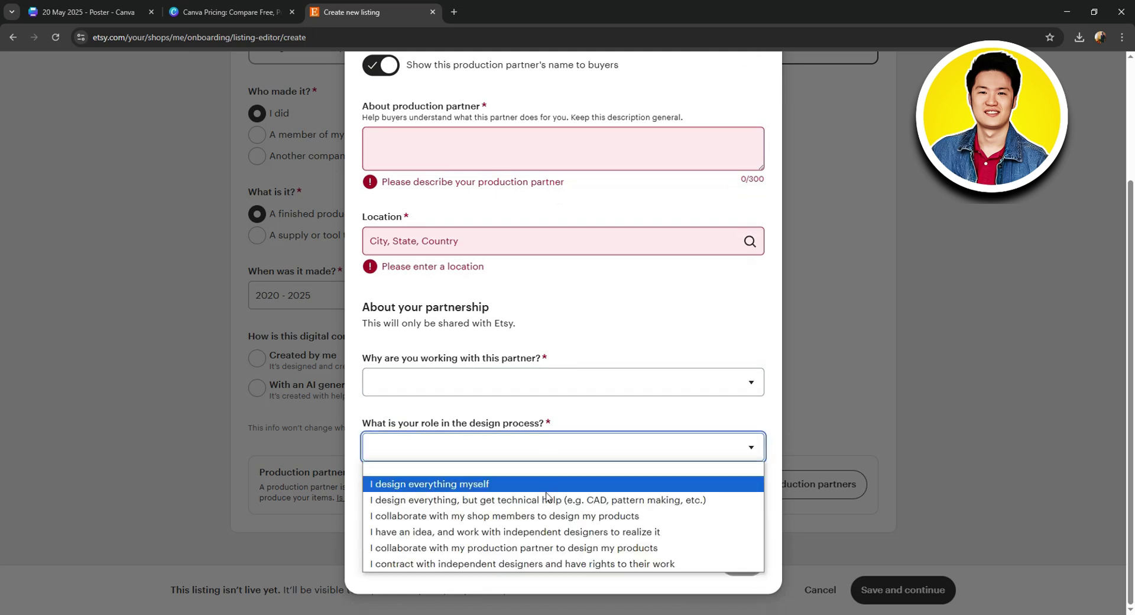
click(648, 356)
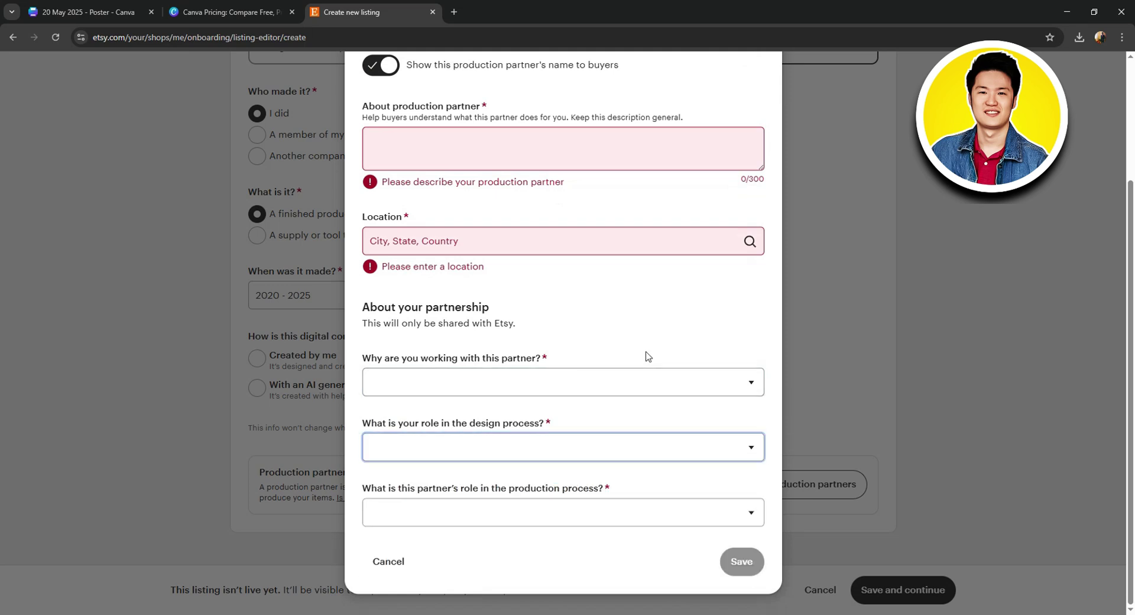
click(524, 513)
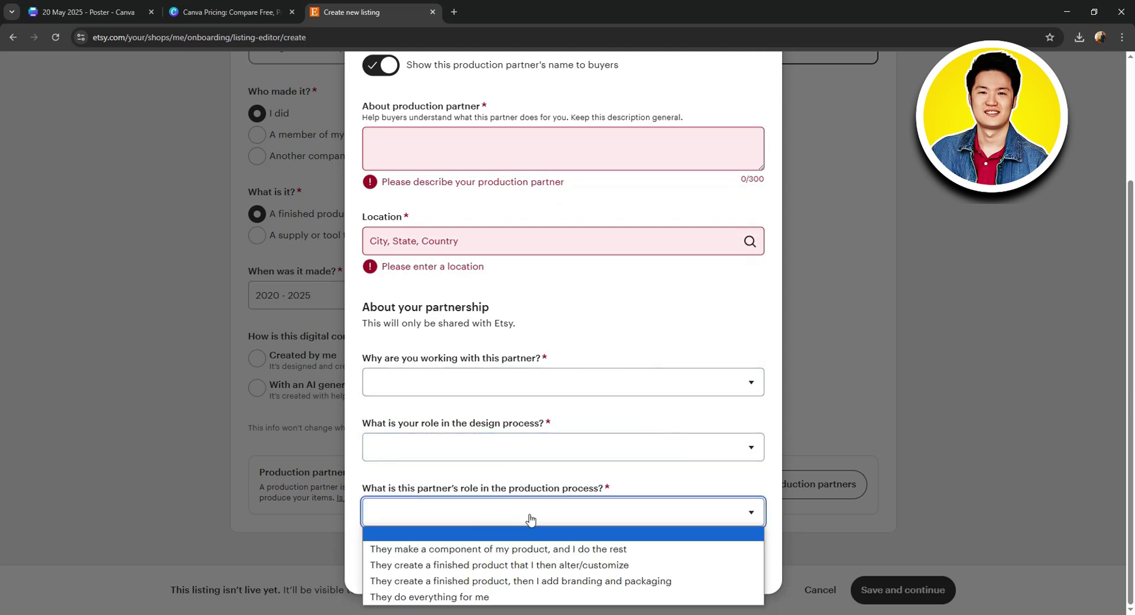
click(627, 478)
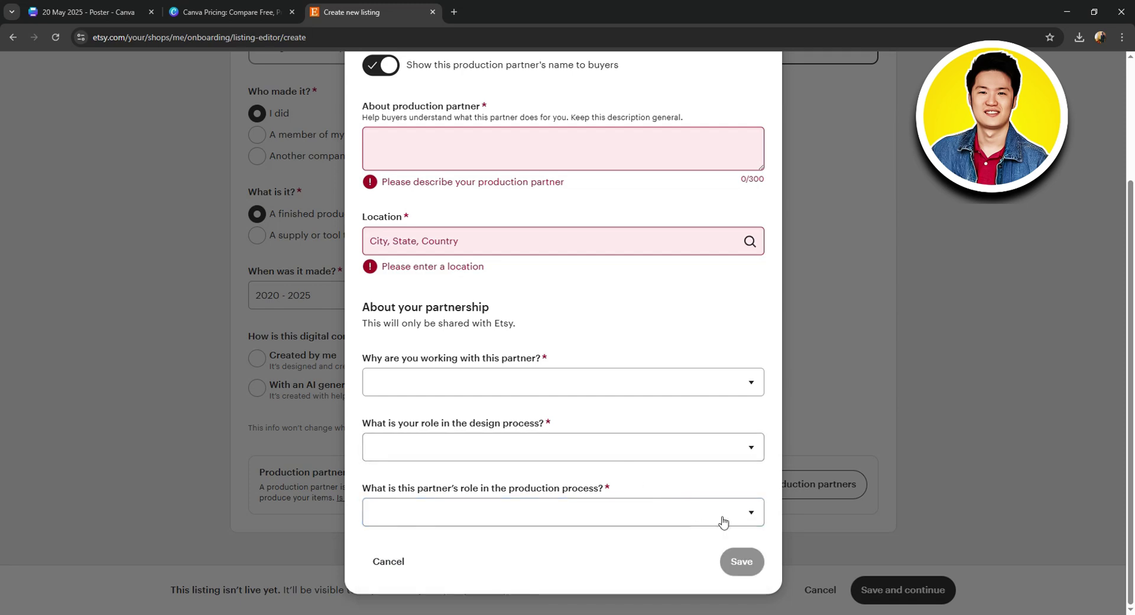
click(407, 562)
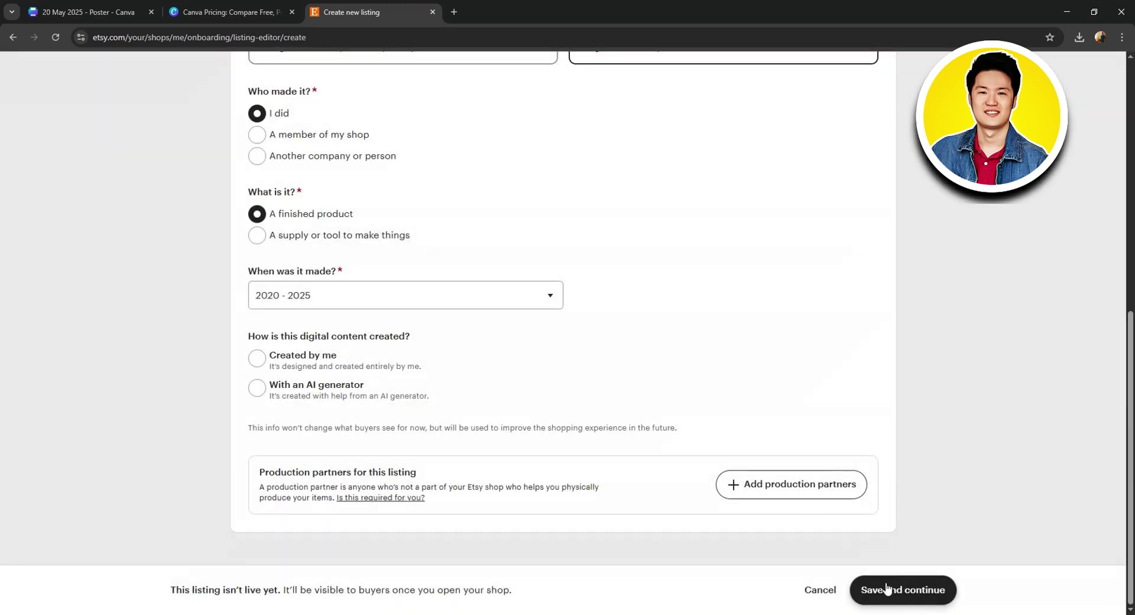
Step: Save the core details and enter 'Poster Template' as the listing title
click(888, 589)
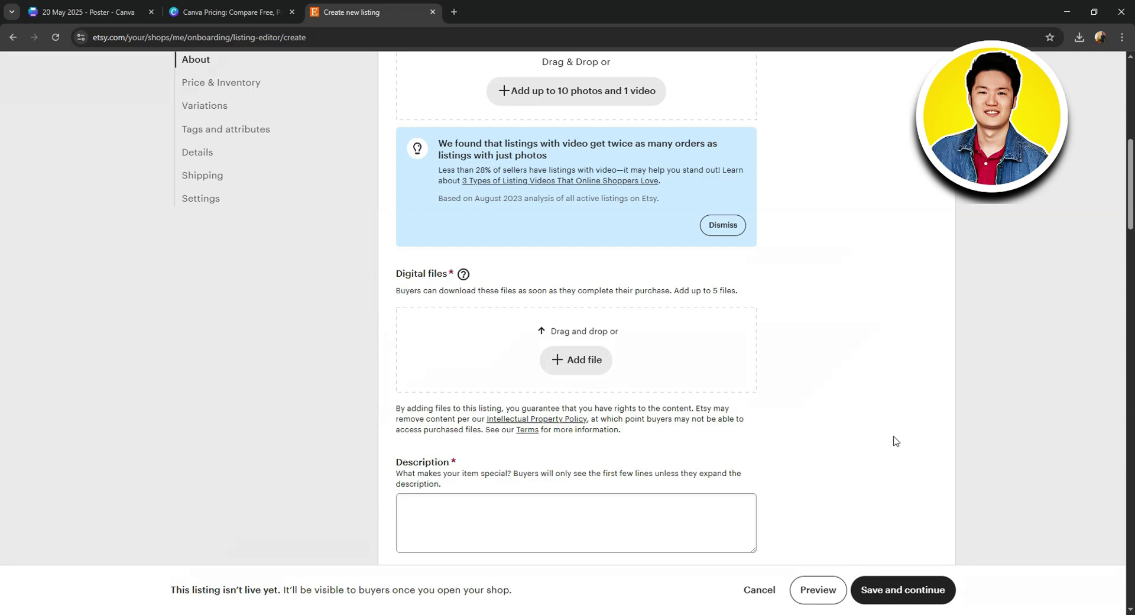
scroll(895, 440, up, 8)
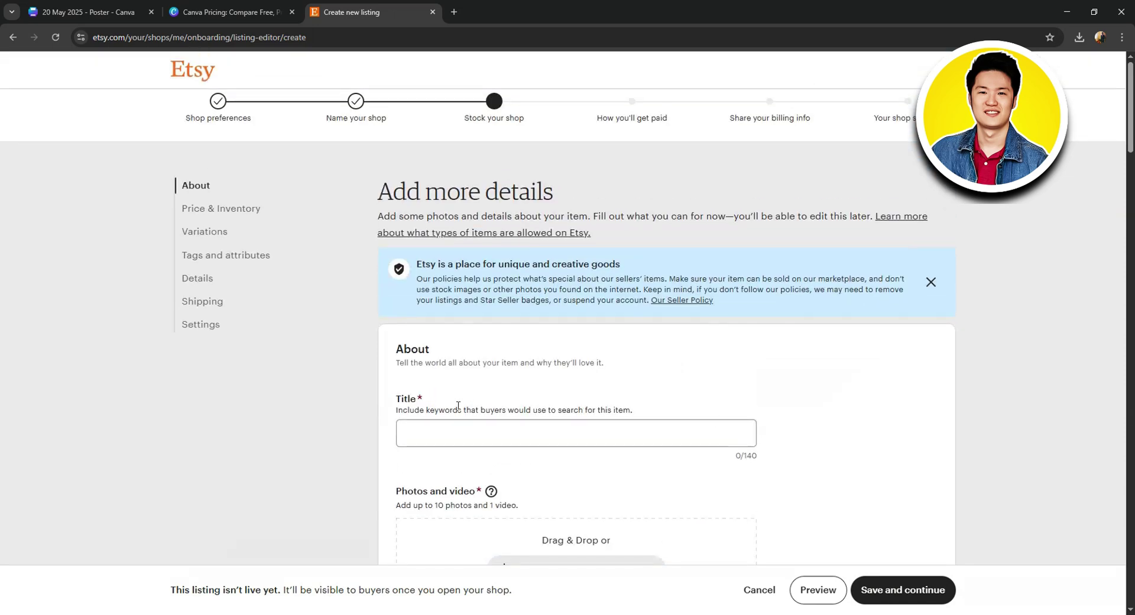
click(443, 430)
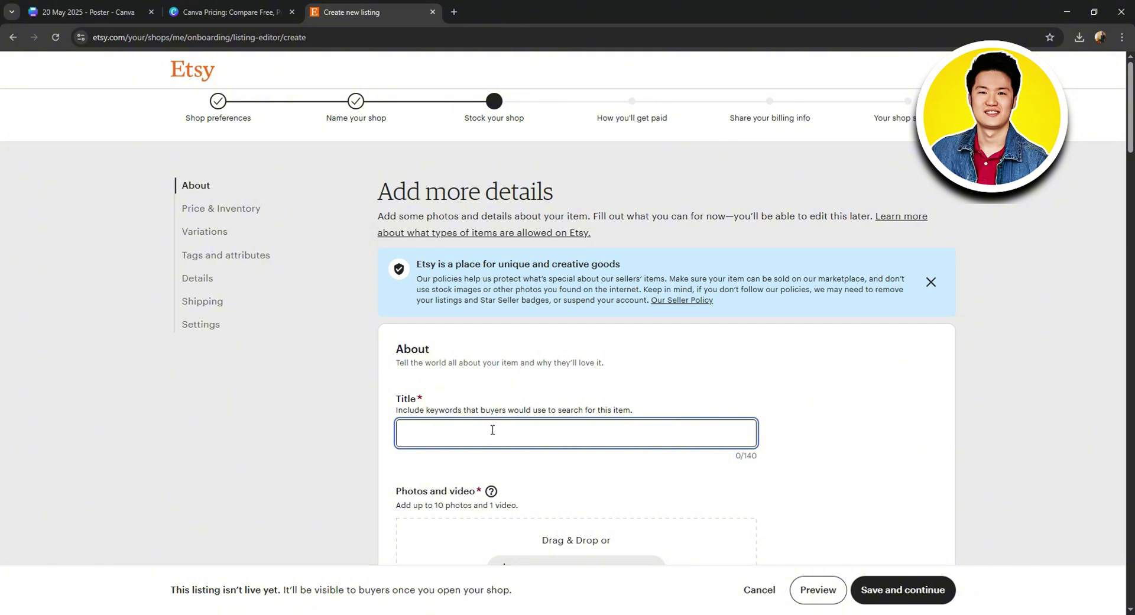
text(Poster Template)
click(790, 376)
scroll(651, 390, down, 2)
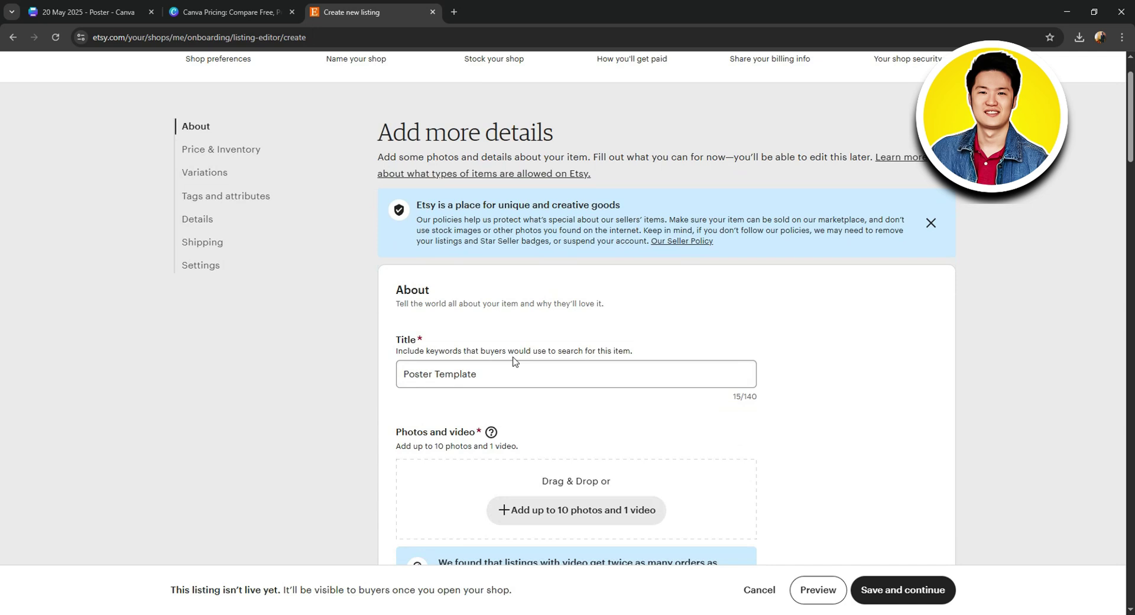
scroll(592, 403, down, 2)
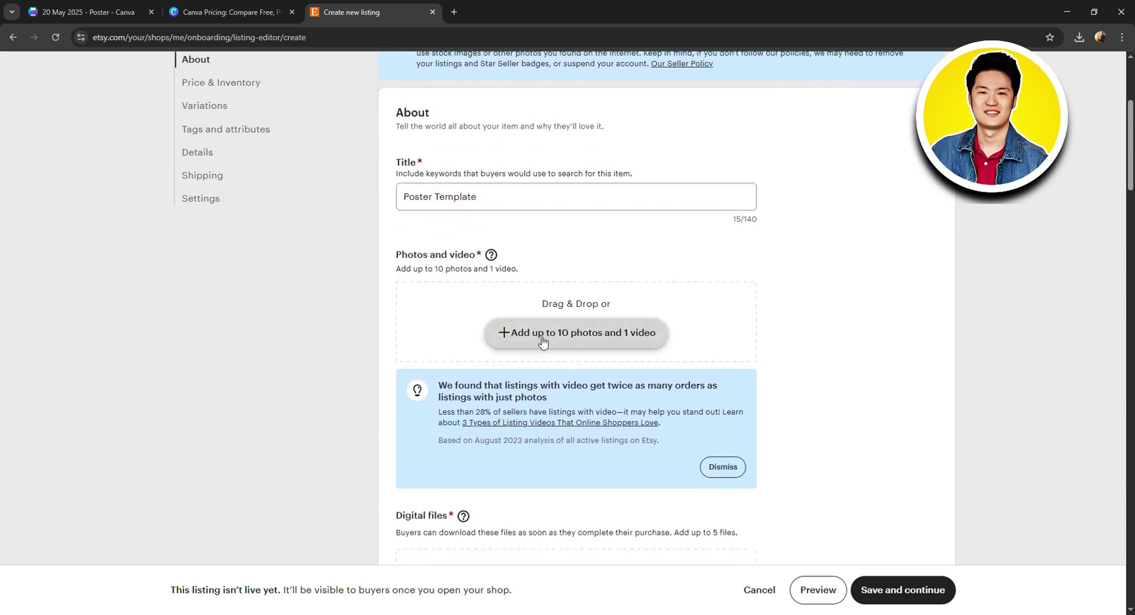
Step: Upload the downloaded Short Film Festival poster as the listing's primary photo
click(1079, 38)
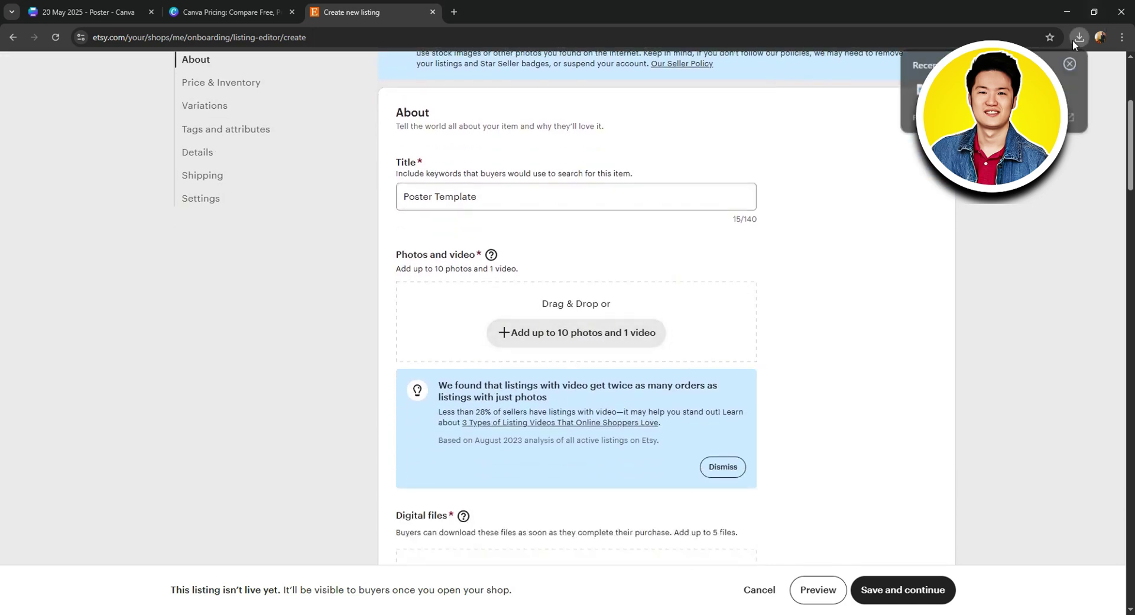
drag(1069, 90, 597, 320)
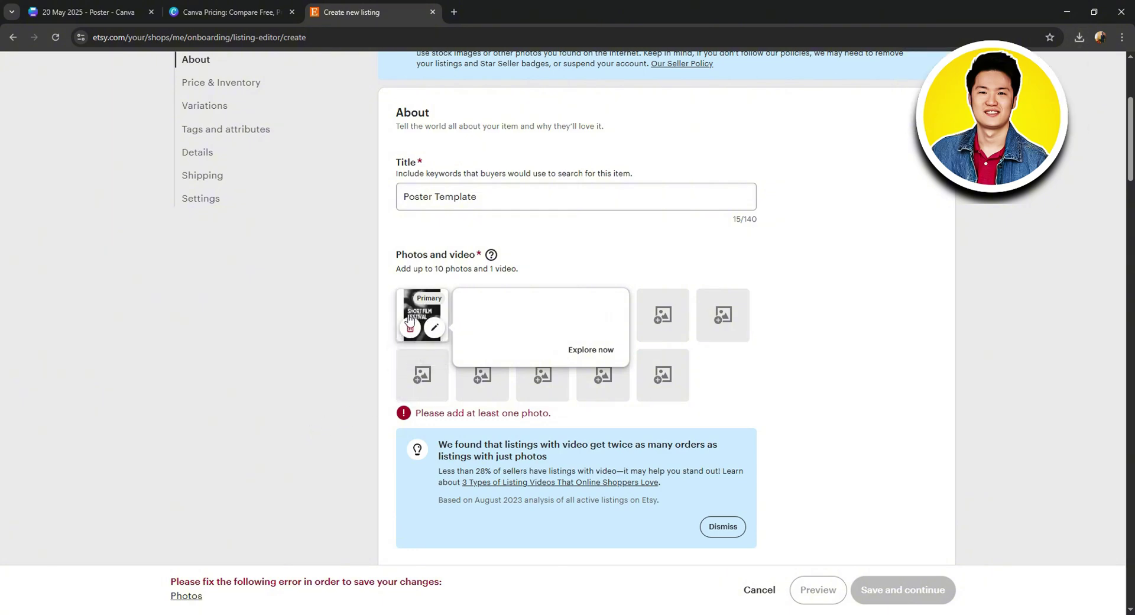
scroll(905, 320, down, 4)
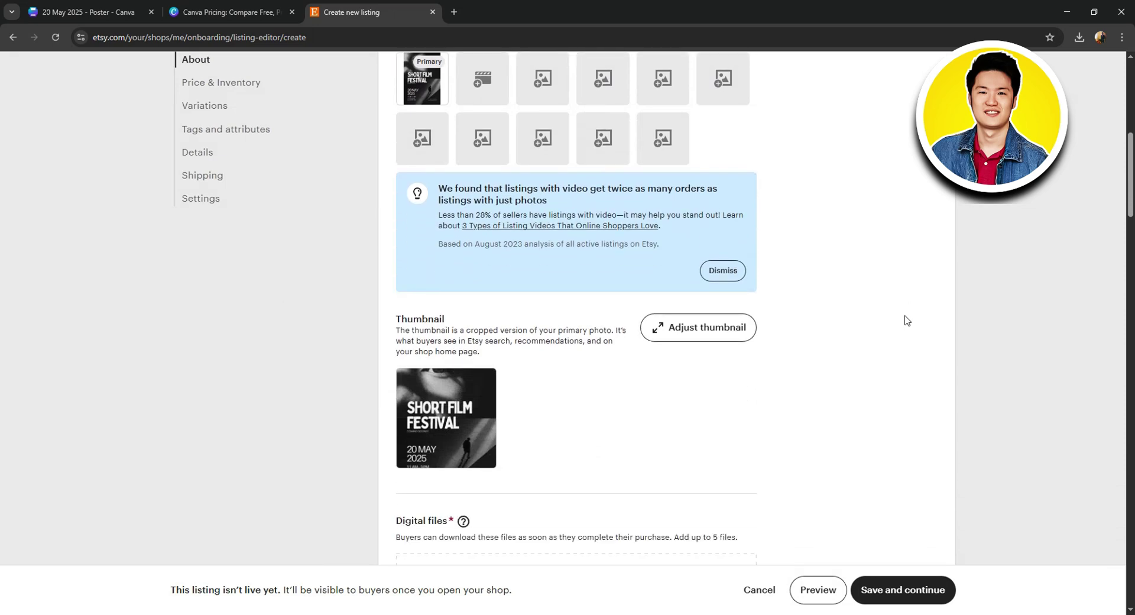
Step: Zoom out and reposition the poster within its square thumbnail crop
click(684, 328)
mouse_move(520, 435)
mouse_down()
mouse_move(530, 430)
mouse_move(515, 430)
mouse_up()
drag(591, 330, 577, 356)
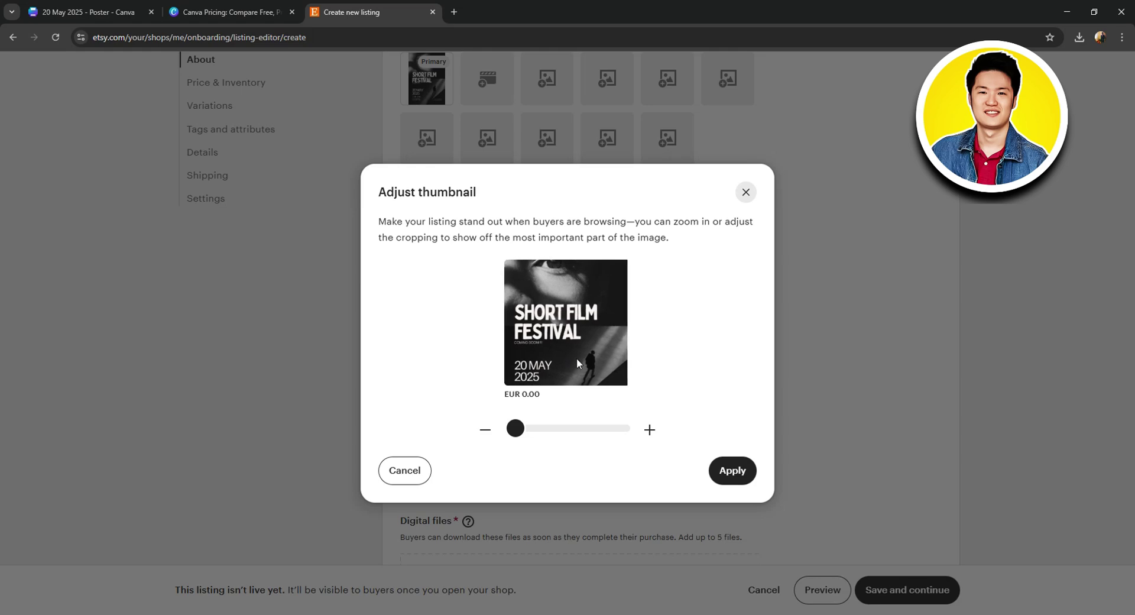
Step: Apply the reframed thumbnail and attach 20May2025.png as the listing's downloadable file
click(737, 471)
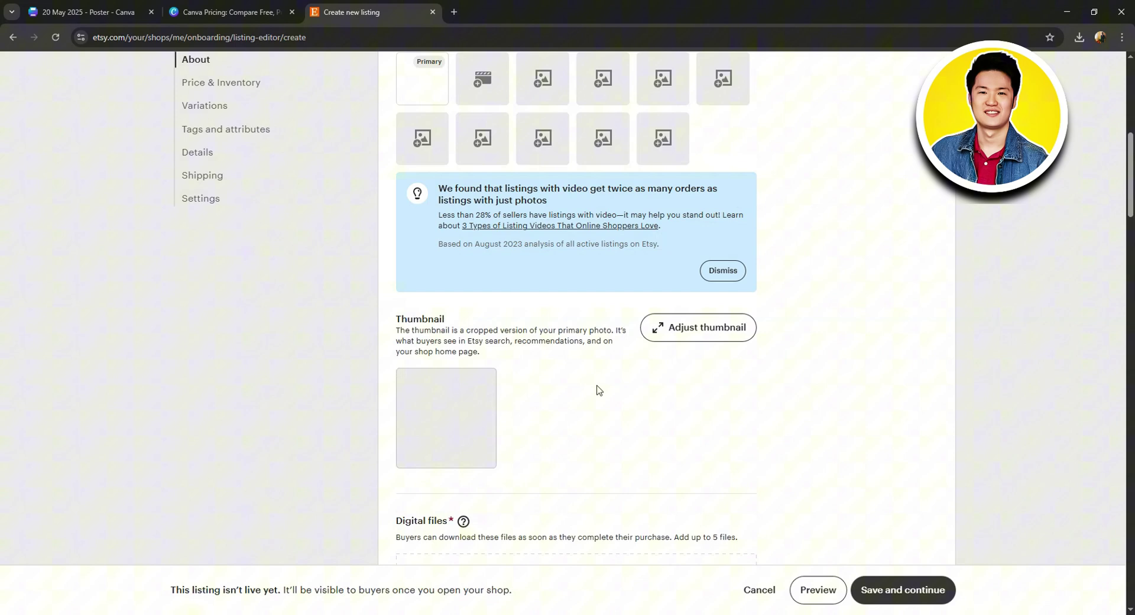
scroll(595, 388, down, 1)
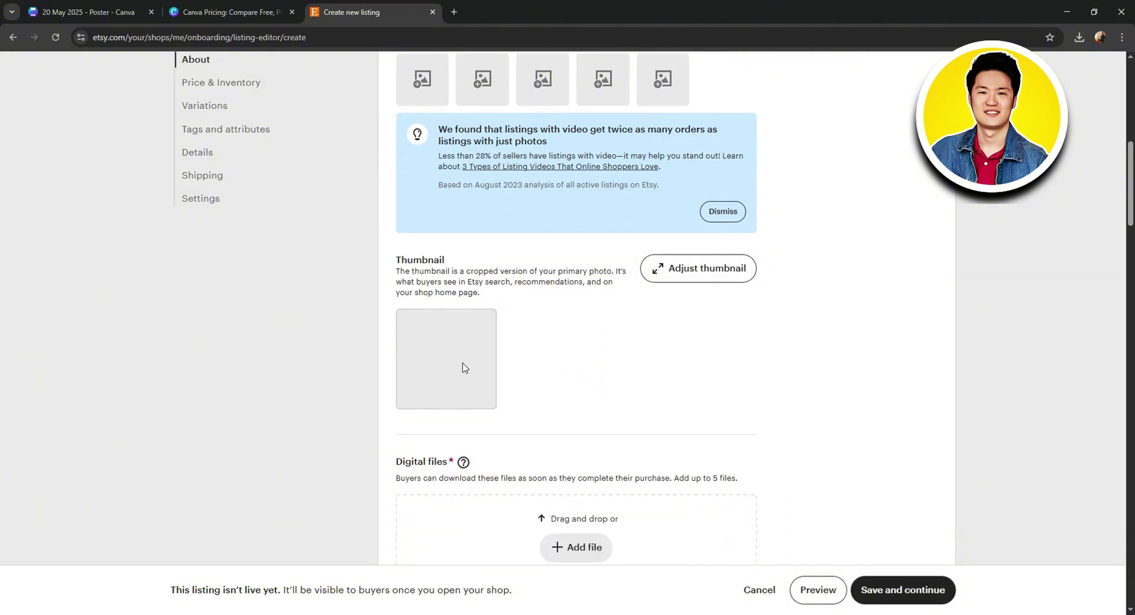
scroll(447, 353, down, 3)
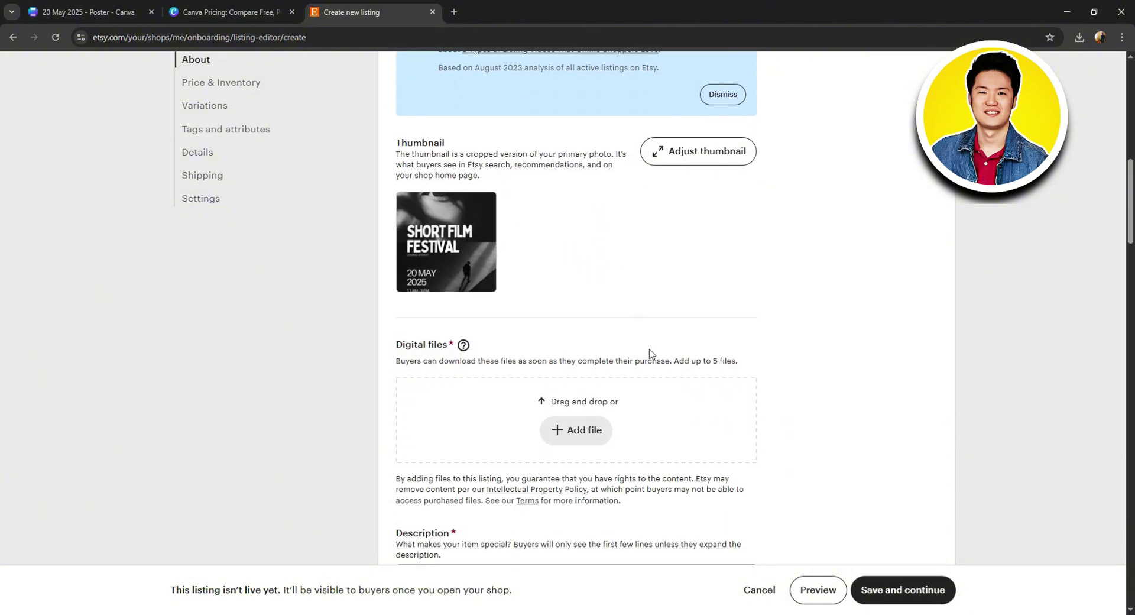
click(576, 372)
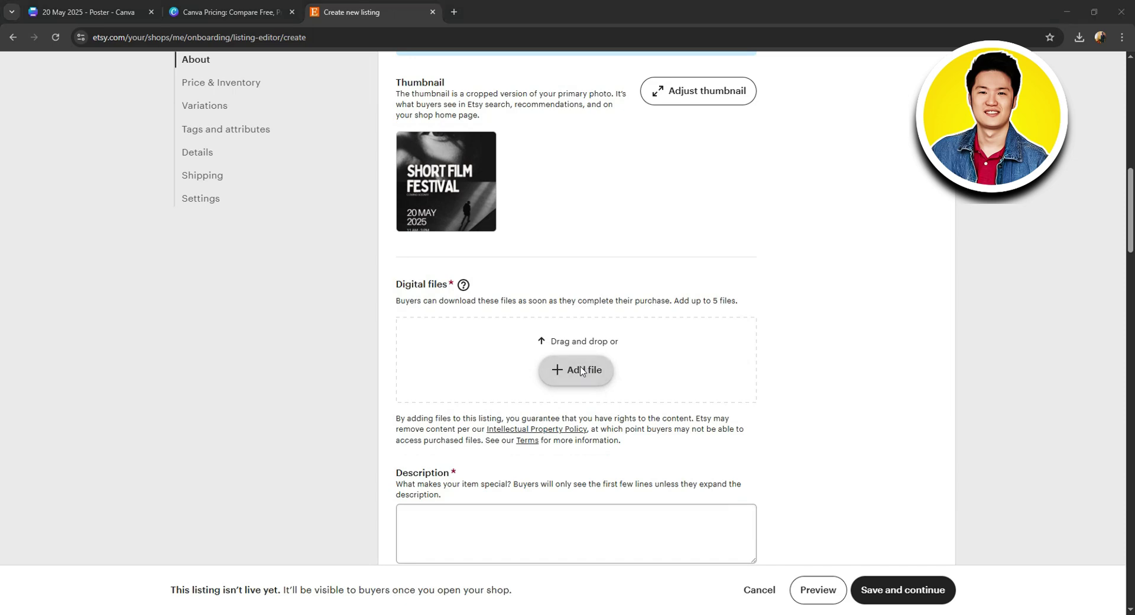
click(136, 109)
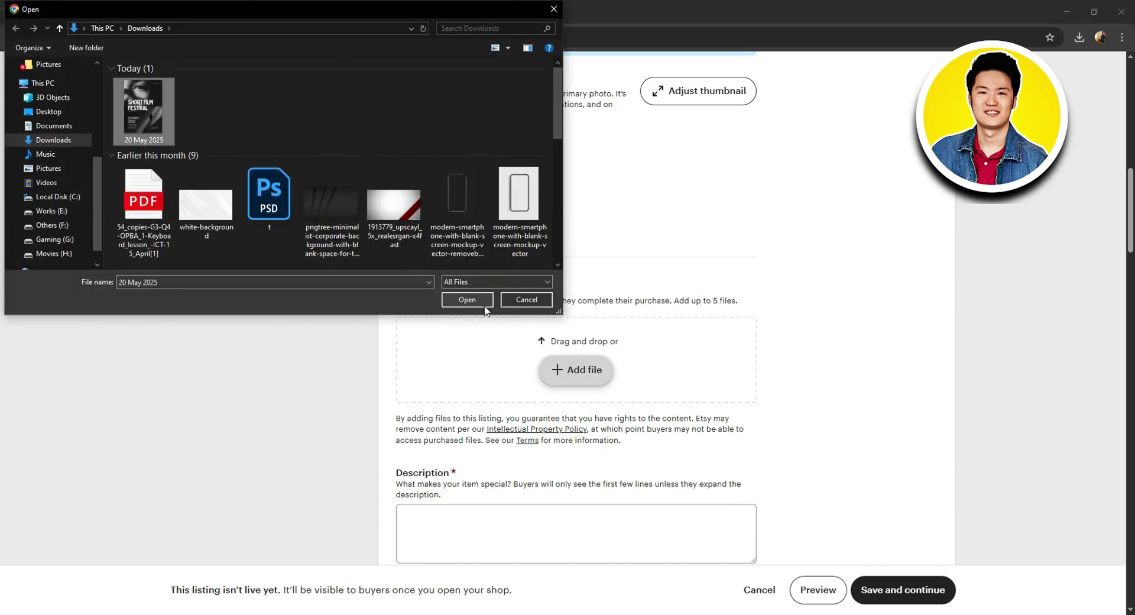
click(467, 299)
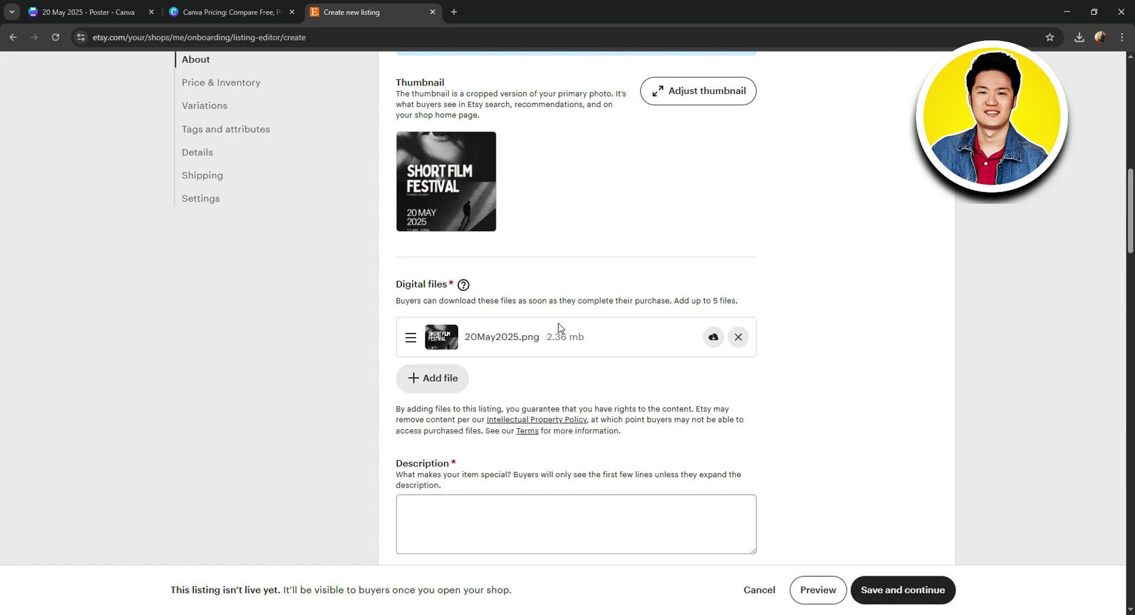
scroll(559, 328, down, 3)
click(430, 339)
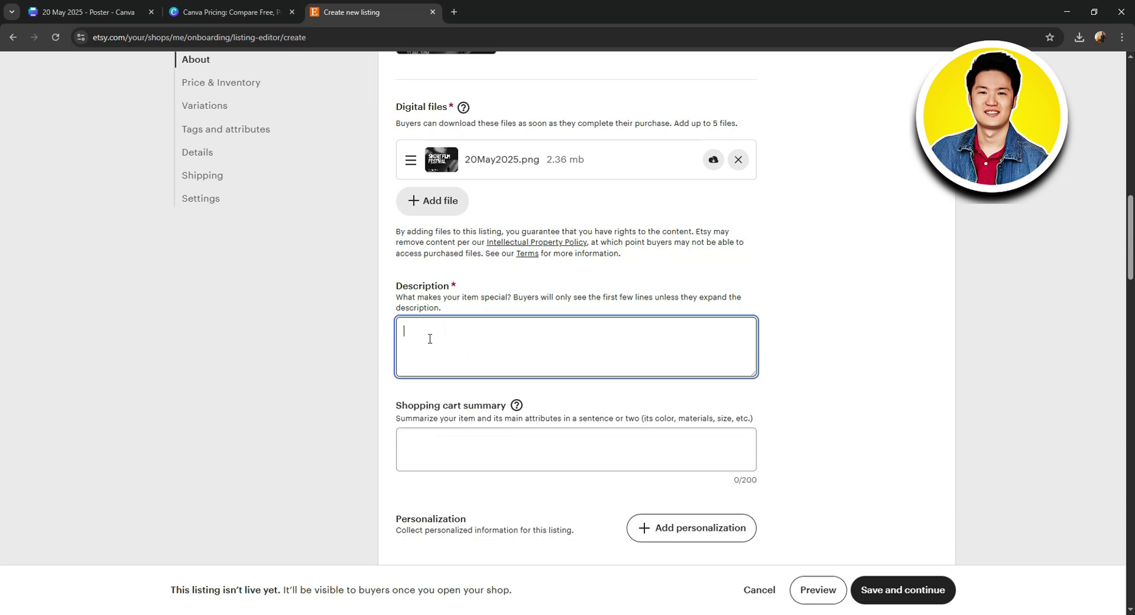
Step: Enter 'mesmerizing poster template' as the listing description
text(mesmerizing poster template)
scroll(612, 332, down, 1)
click(461, 380)
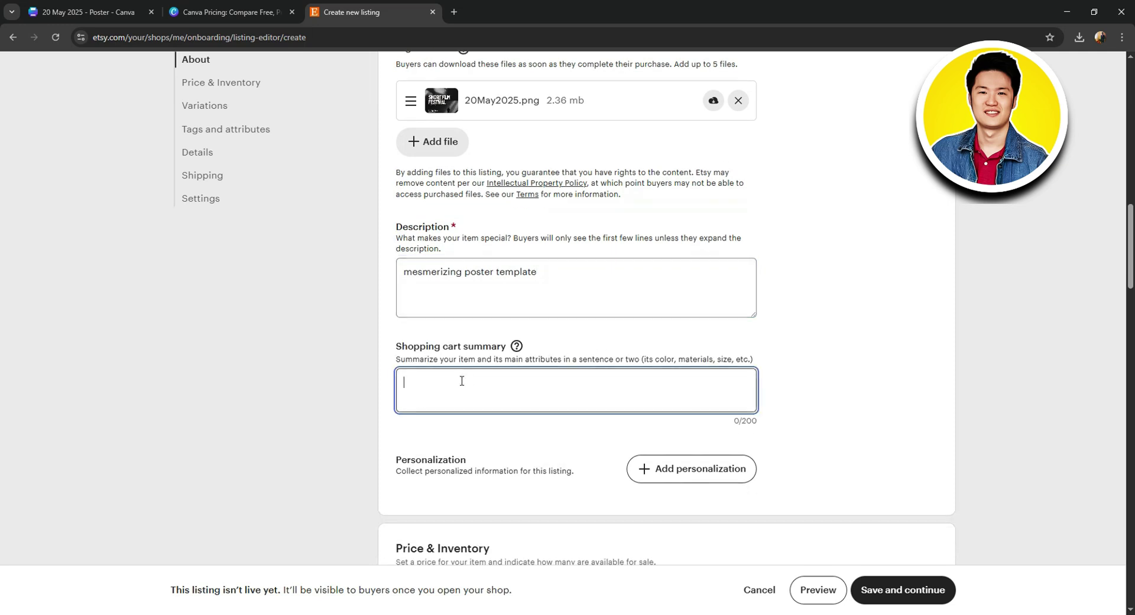
Step: Add buyer personalization, then remove it so personalization stays off
scroll(462, 383, down, 2)
click(677, 355)
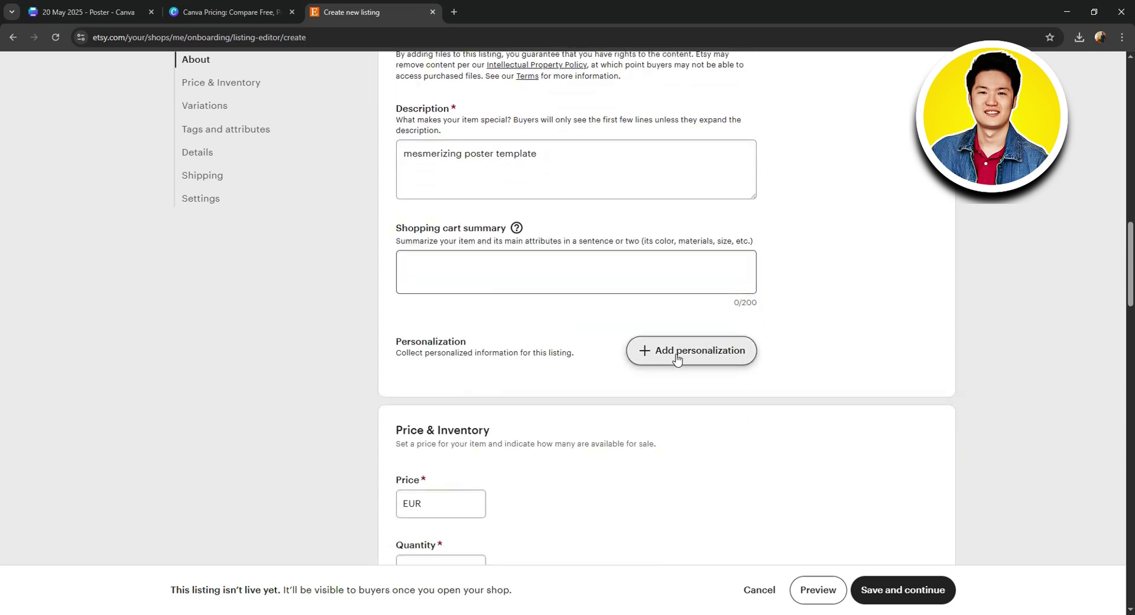
scroll(676, 349, down, 1)
click(678, 294)
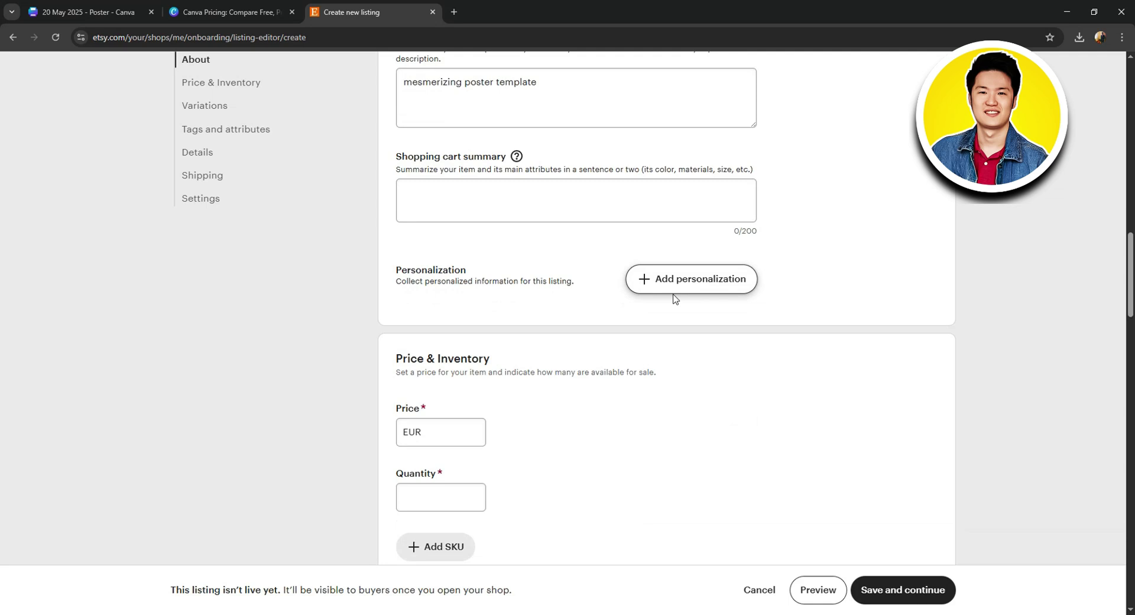
scroll(438, 311, down, 2)
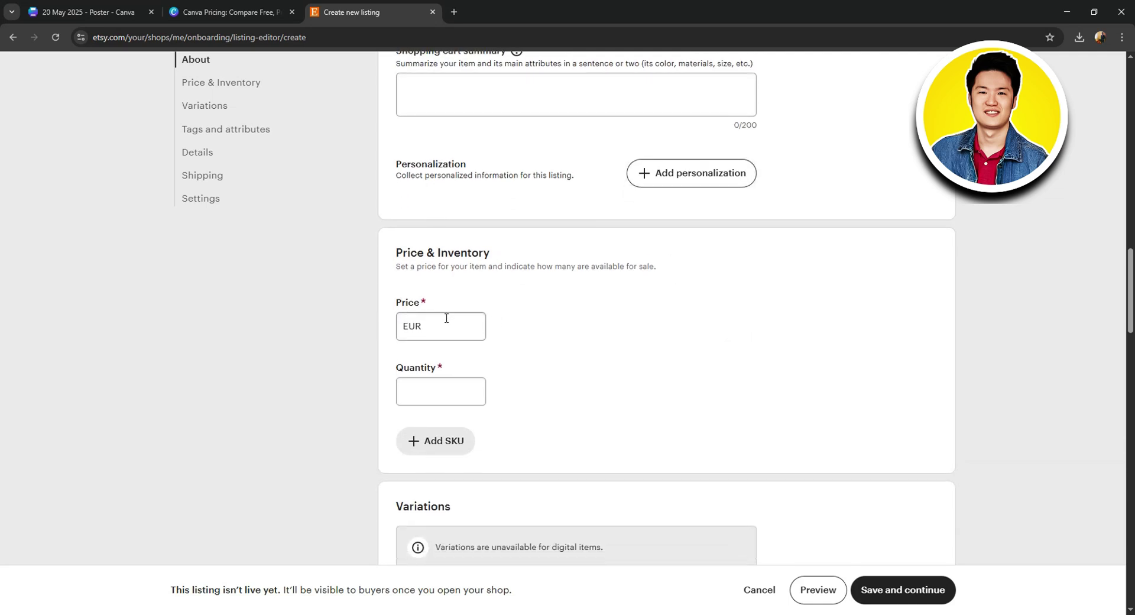
Step: Set the price to EUR 1.00 and the quantity to 10
click(432, 324)
text(1.00)
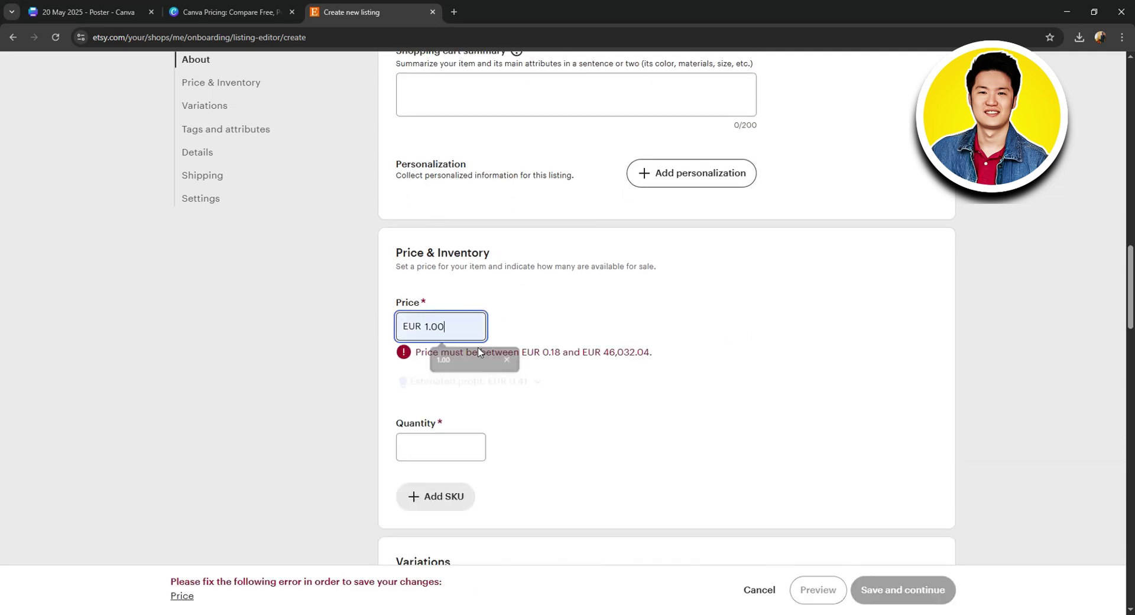
scroll(461, 332, down, 1)
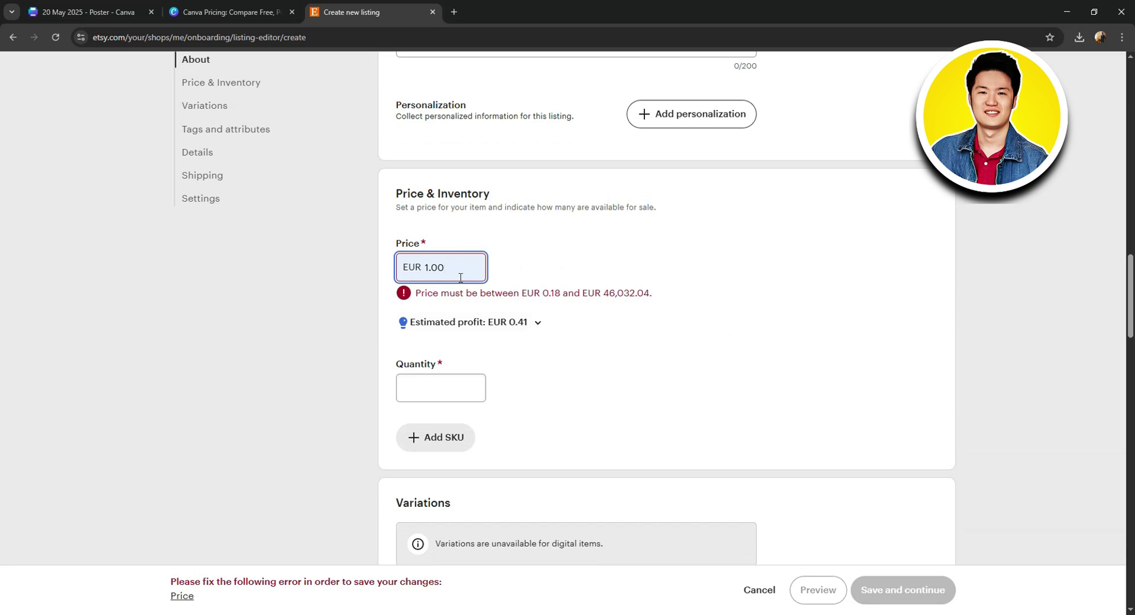
click(512, 270)
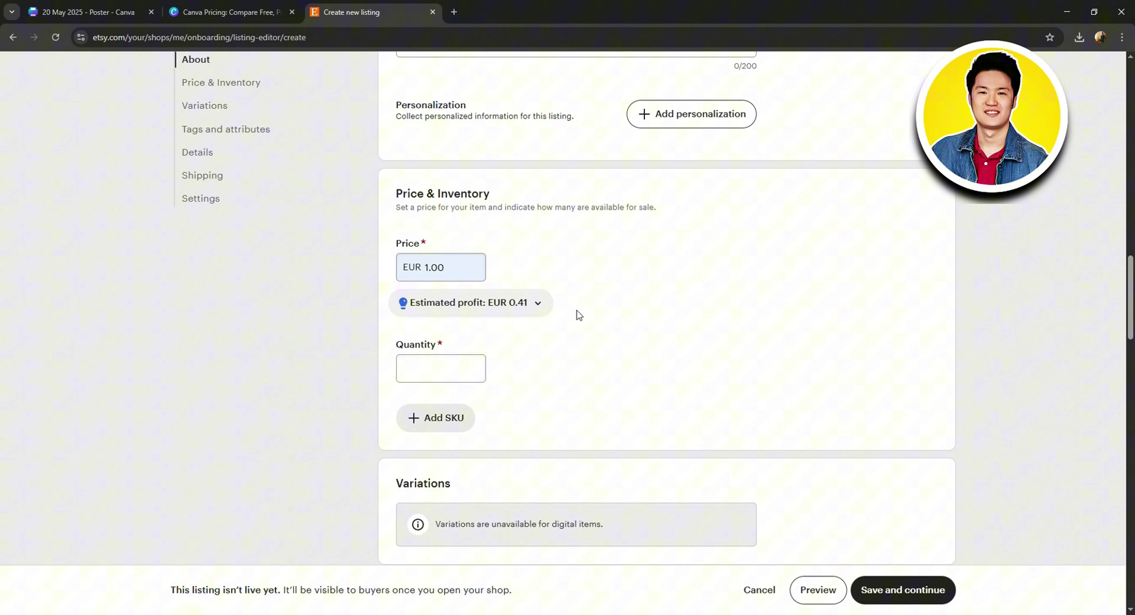
click(437, 367)
text(10)
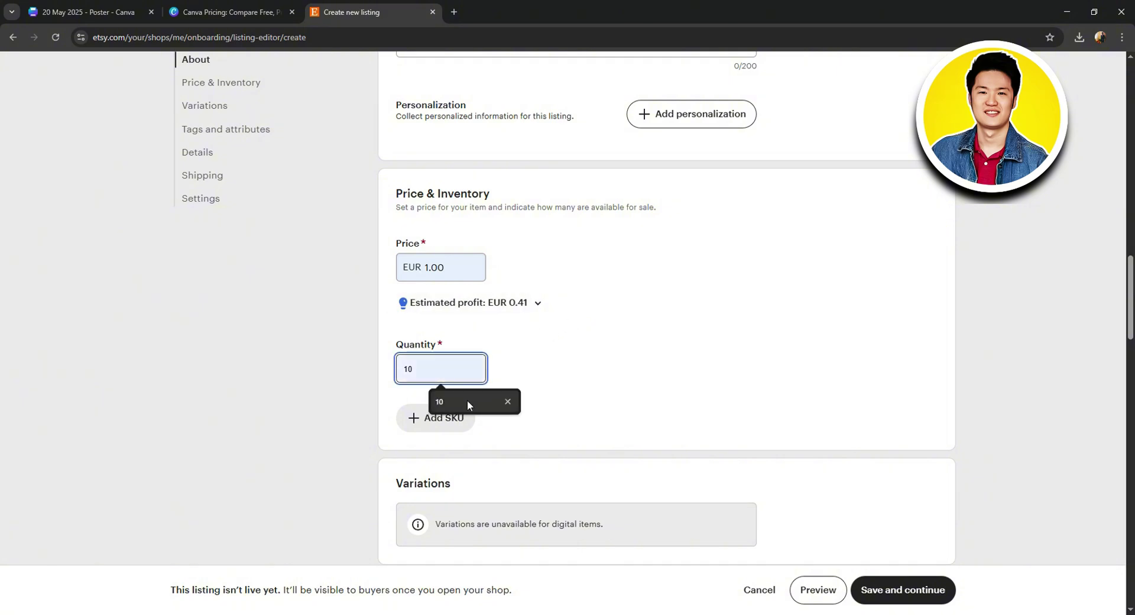
scroll(449, 359, down, 1)
Step: Add an SKU to the listing and set it to 0.011
click(450, 359)
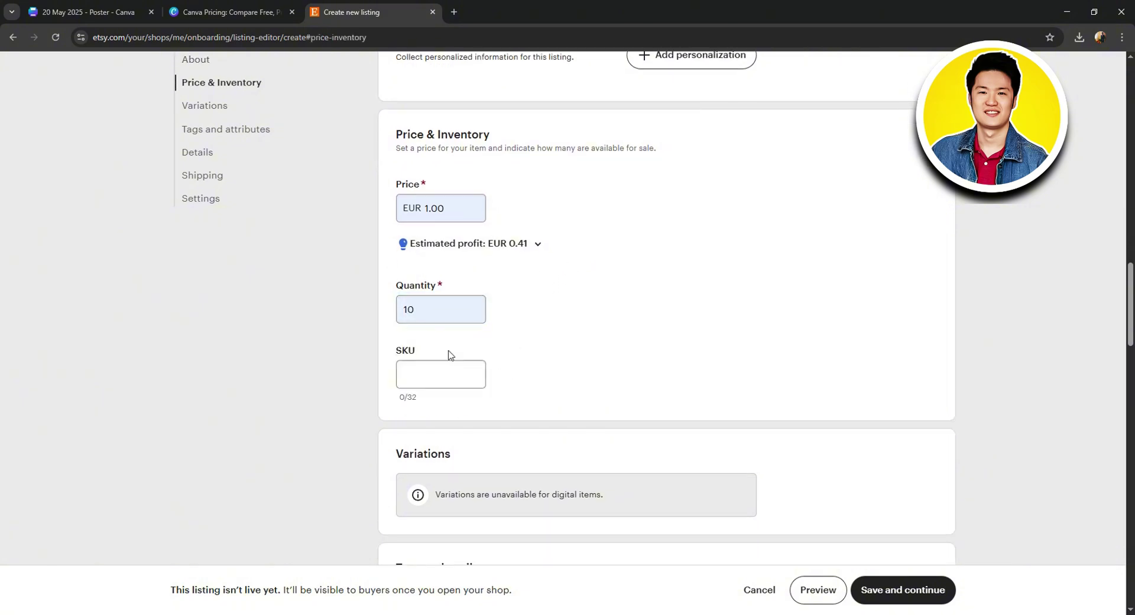
scroll(455, 346, down, 1)
click(459, 324)
text(0.011)
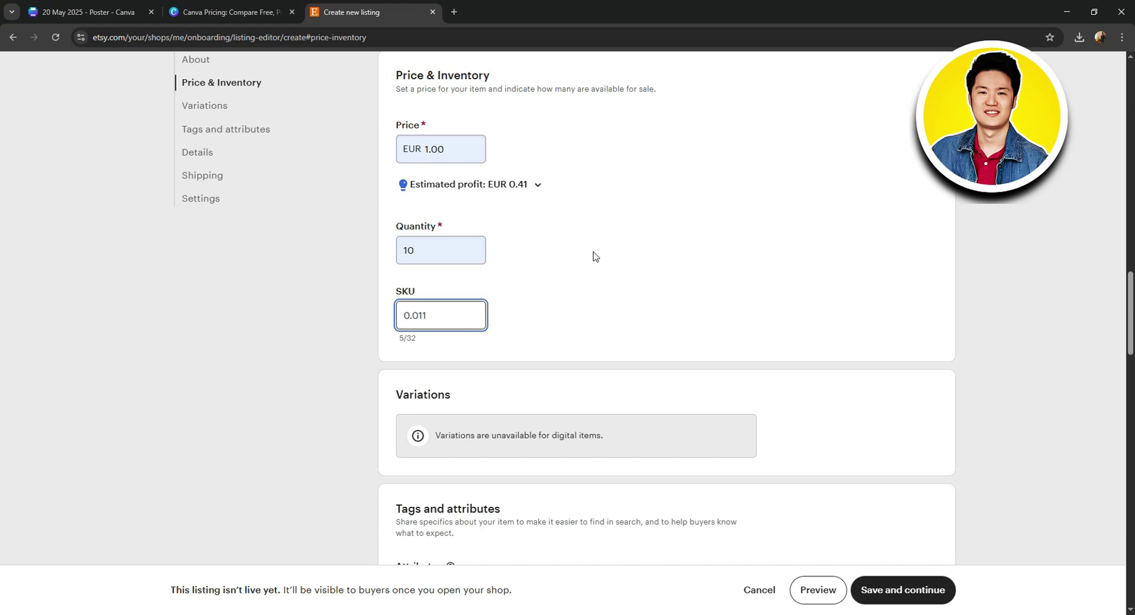
click(593, 256)
scroll(490, 278, down, 4)
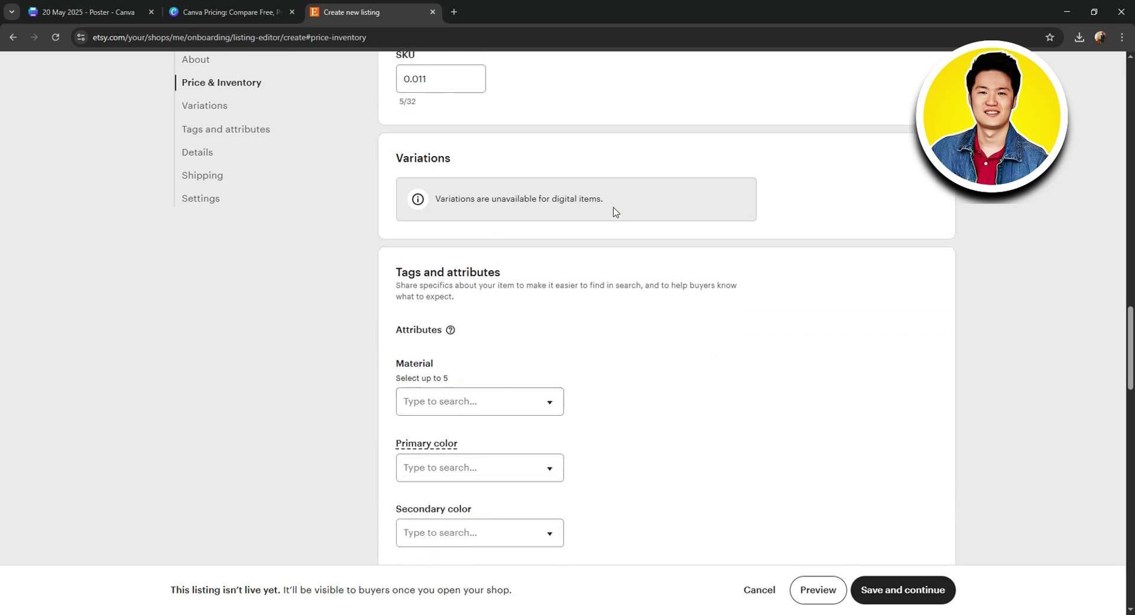
Step: Choose Canvas and Glass as the listing's materials
scroll(567, 350, down, 1)
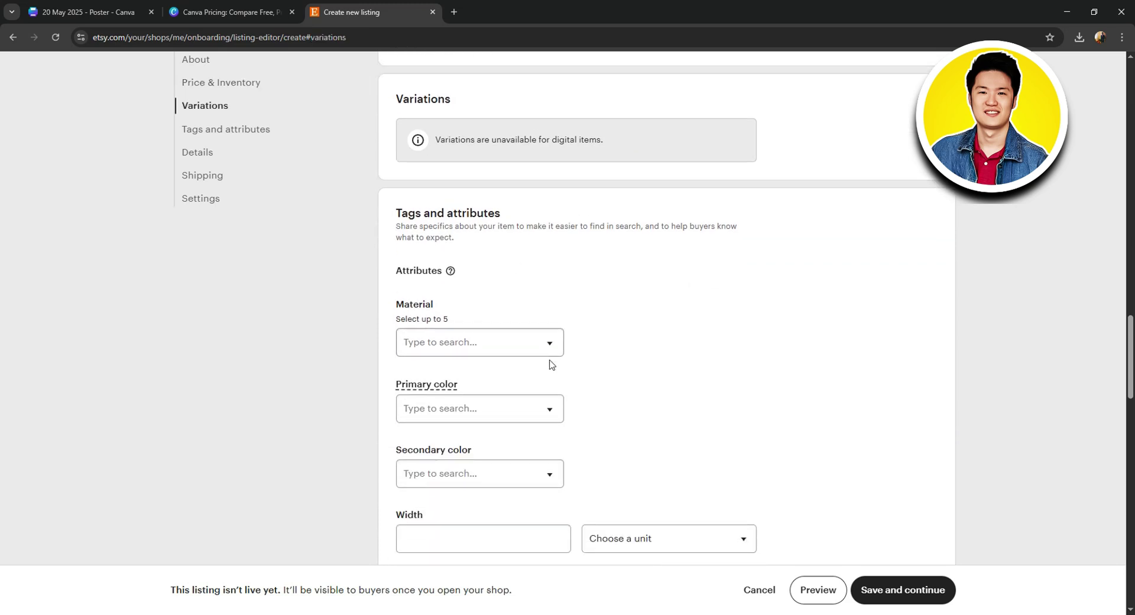
click(549, 348)
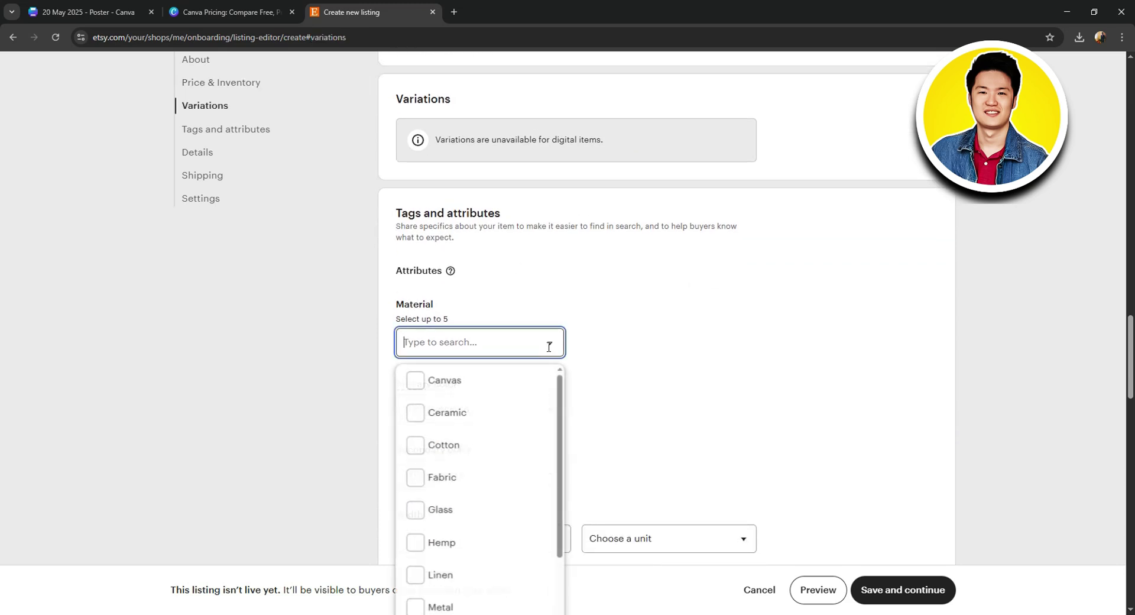
click(511, 391)
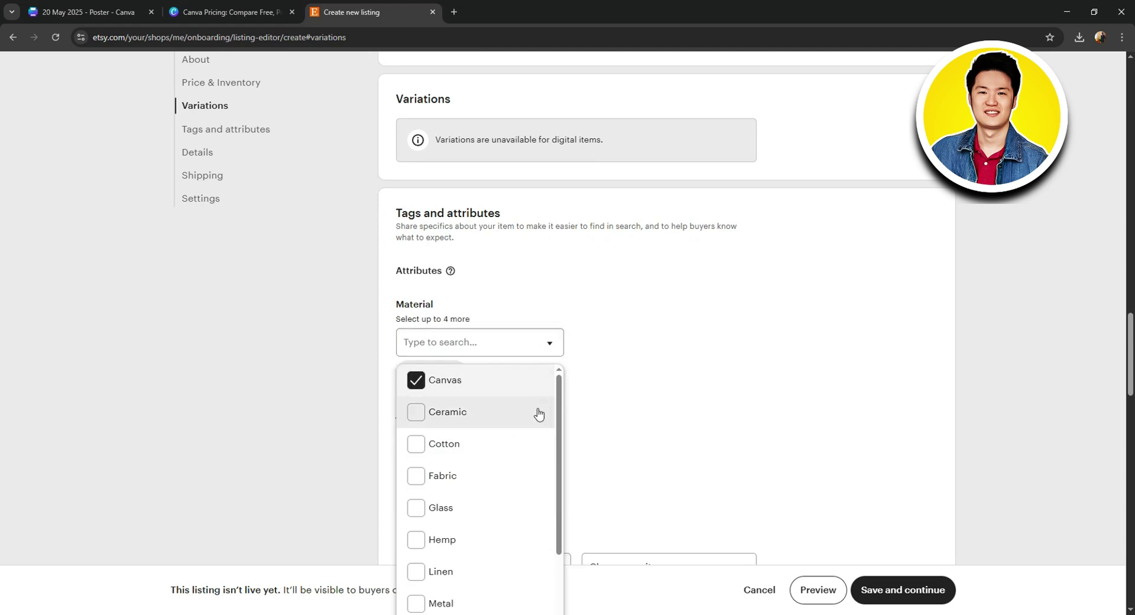
click(642, 386)
scroll(609, 348, down, 1)
Step: Set the primary colour to Black and the secondary colour to Beige
click(505, 379)
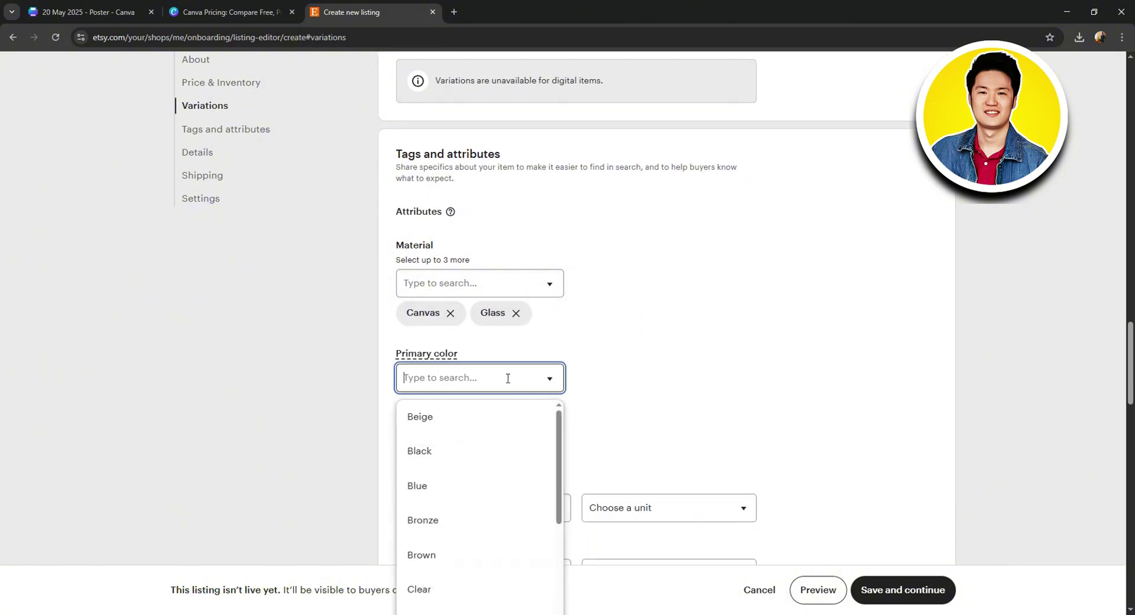
click(502, 448)
scroll(549, 380, down, 1)
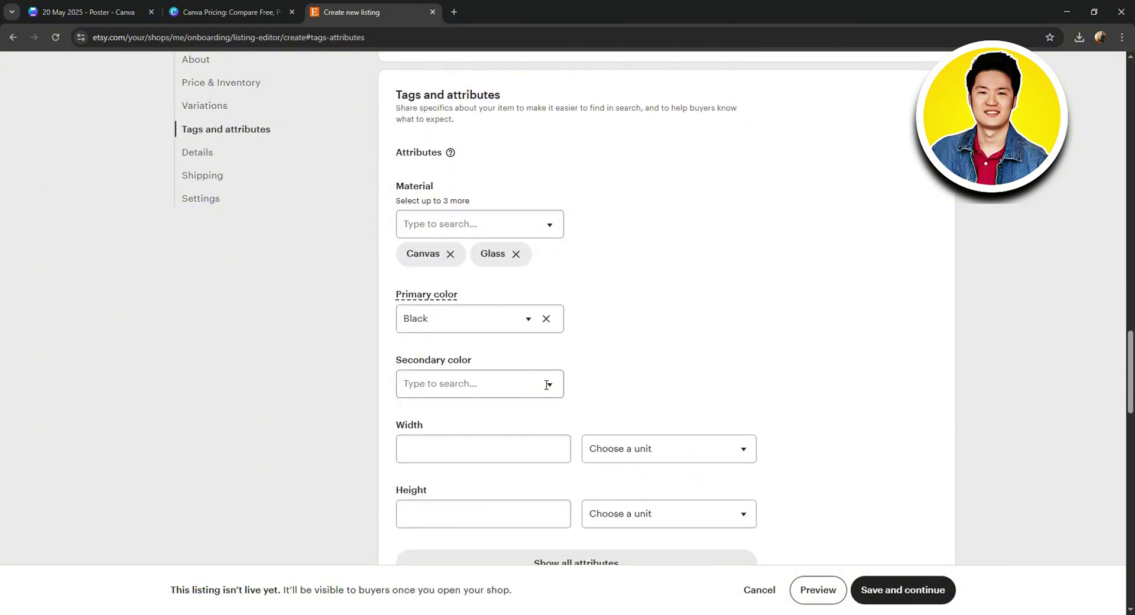
click(545, 385)
click(520, 424)
scroll(651, 370, down, 2)
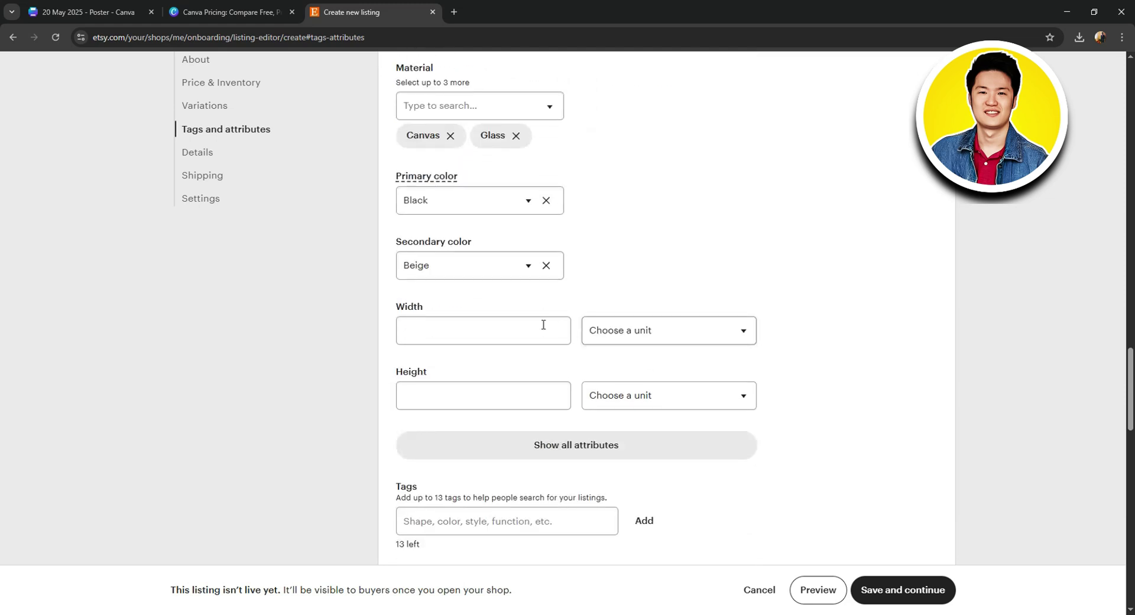
Step: Set both width and height units to Centimeters, leaving the dimension values empty
click(527, 337)
click(678, 340)
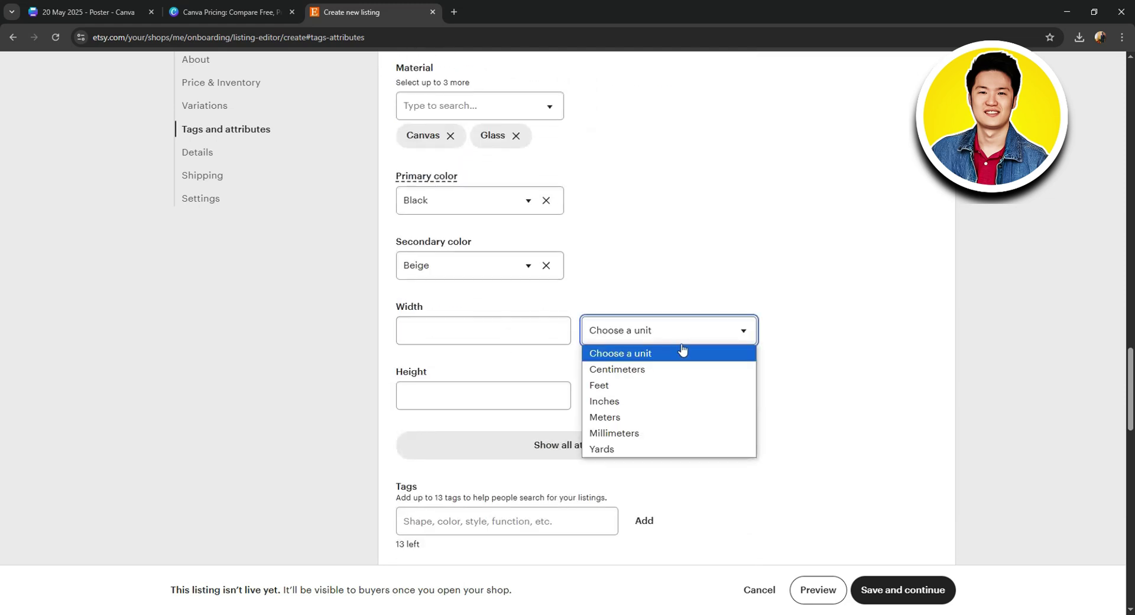
click(672, 371)
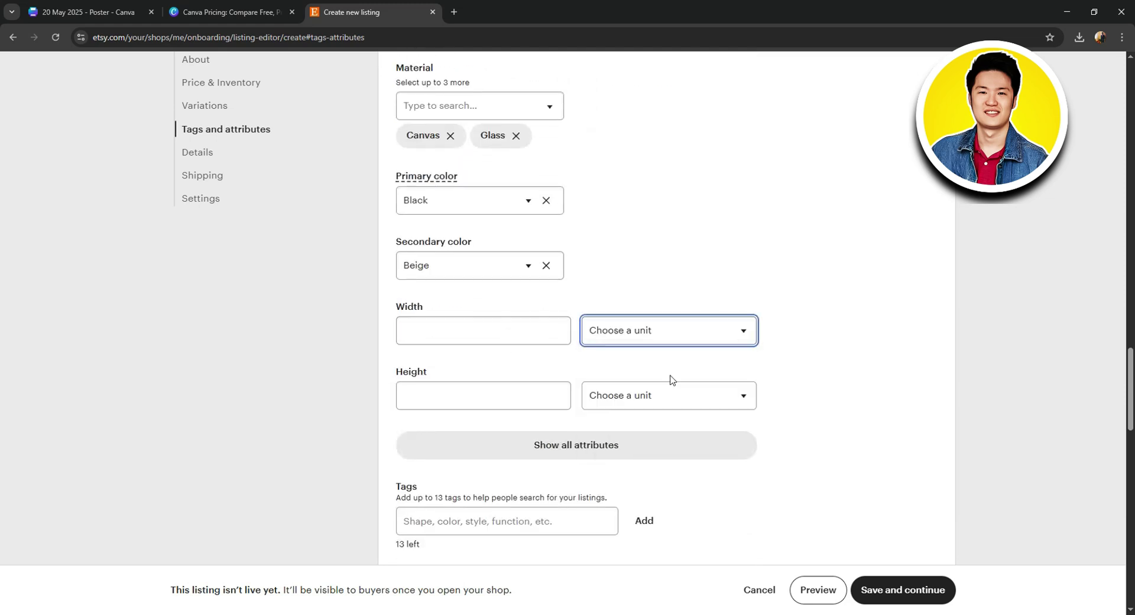
click(627, 400)
click(651, 436)
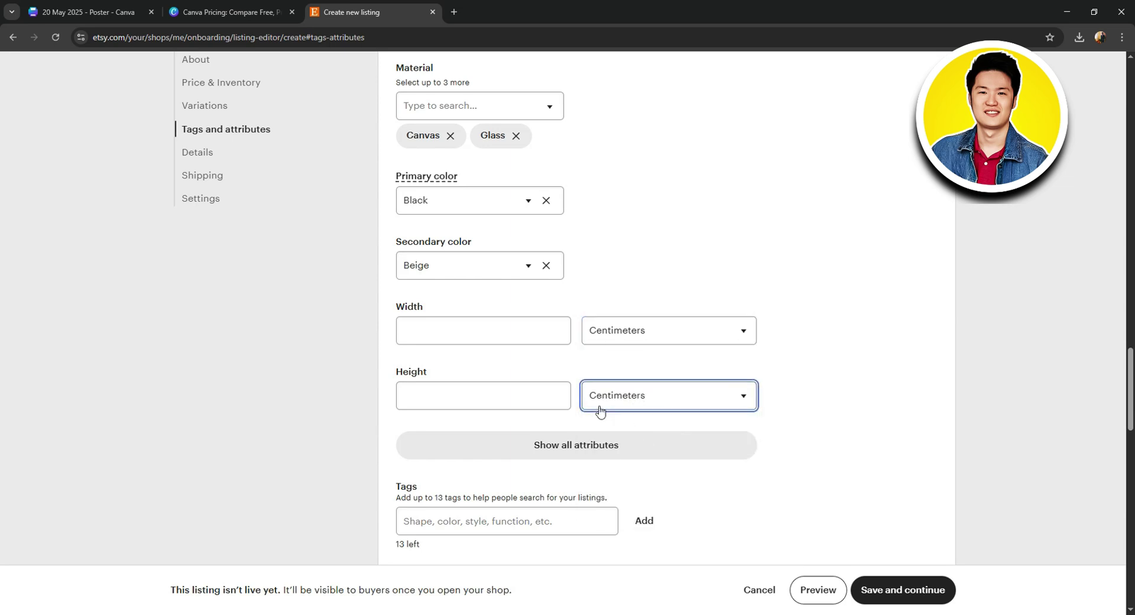
click(491, 331)
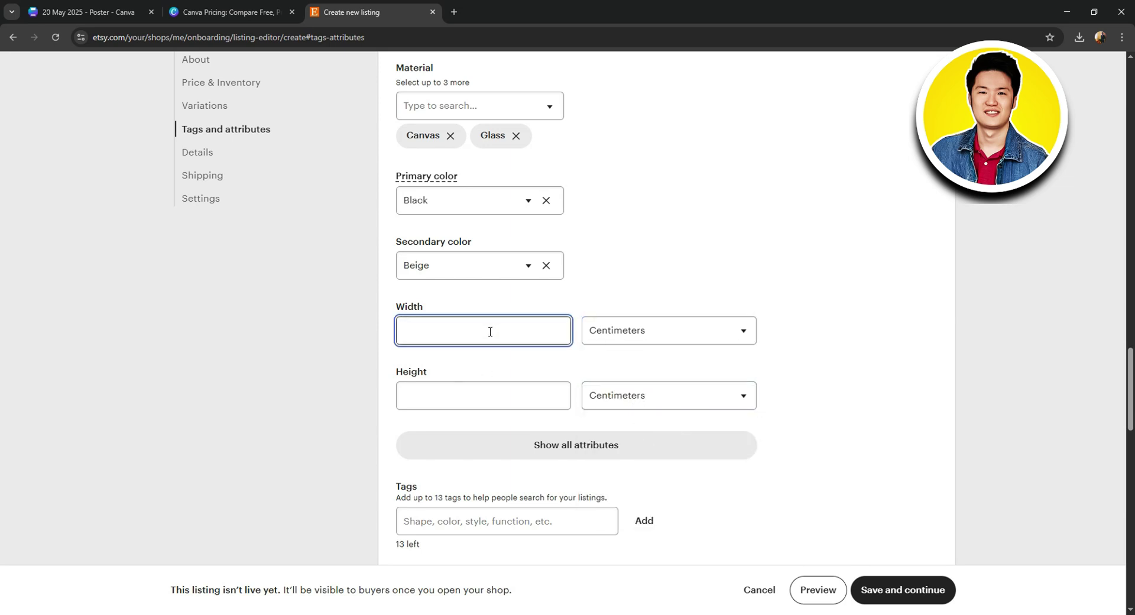
click(578, 292)
scroll(579, 308, down, 4)
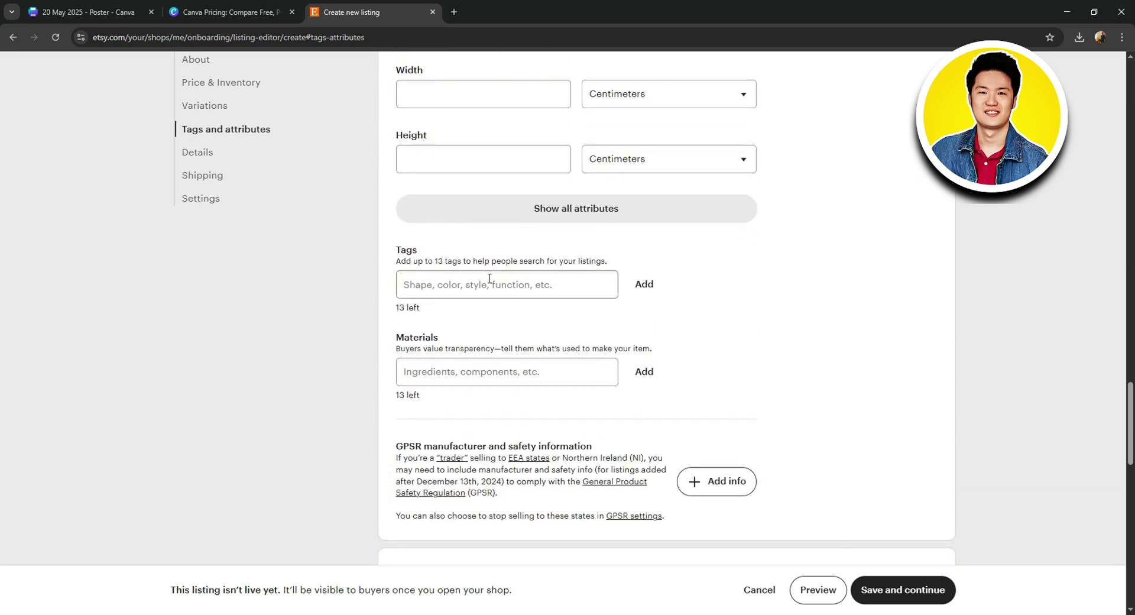
Step: Add the tags poster and templates to the listing
click(488, 288)
text(poster)
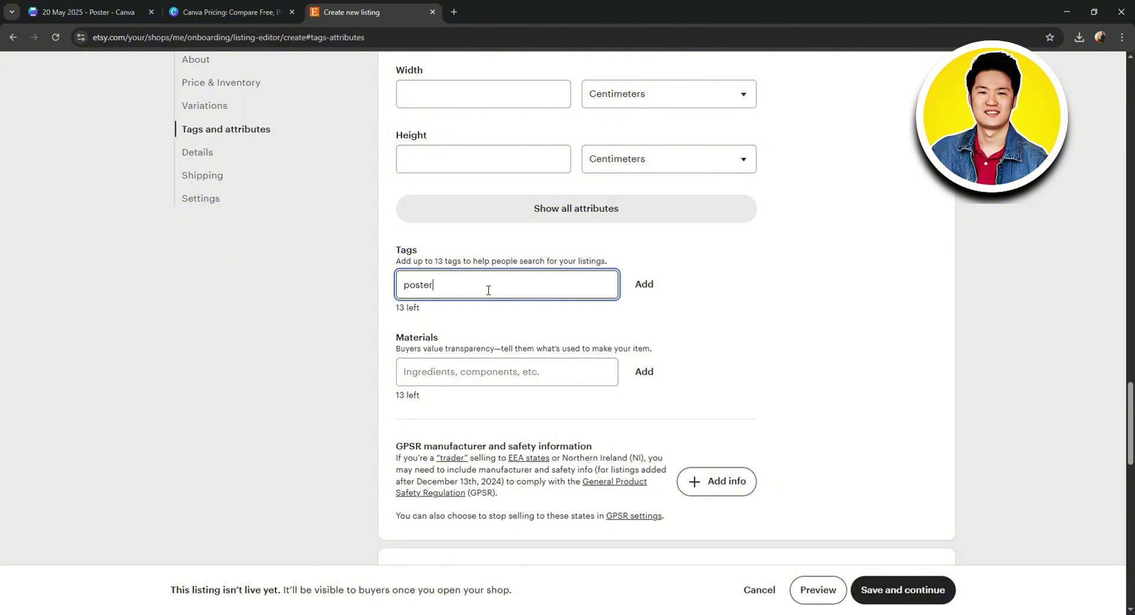
key(Return)
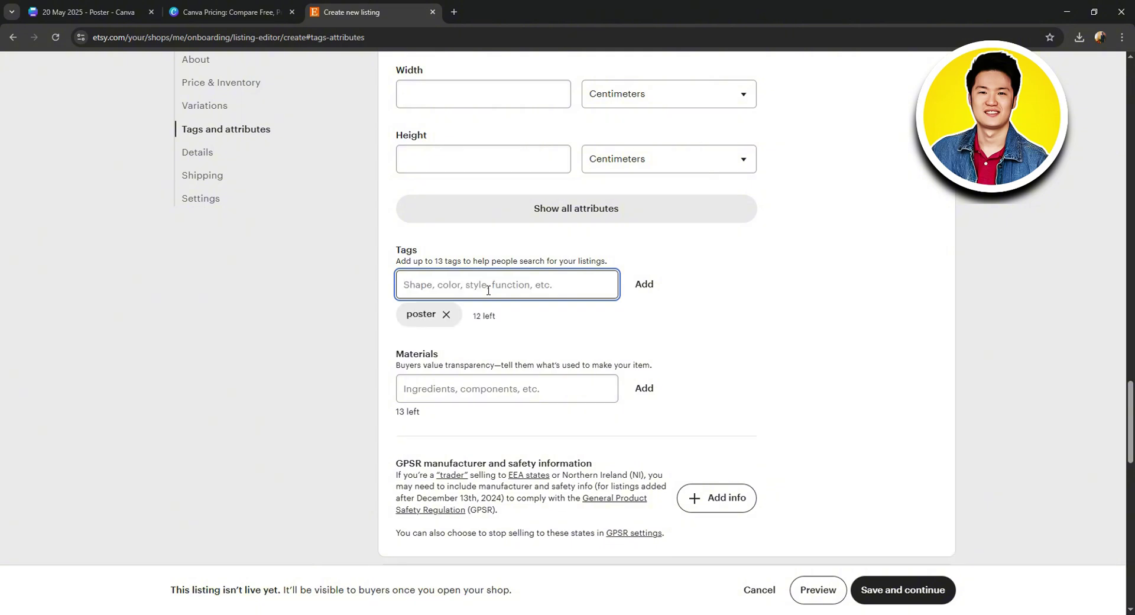
text(templates)
key(Return)
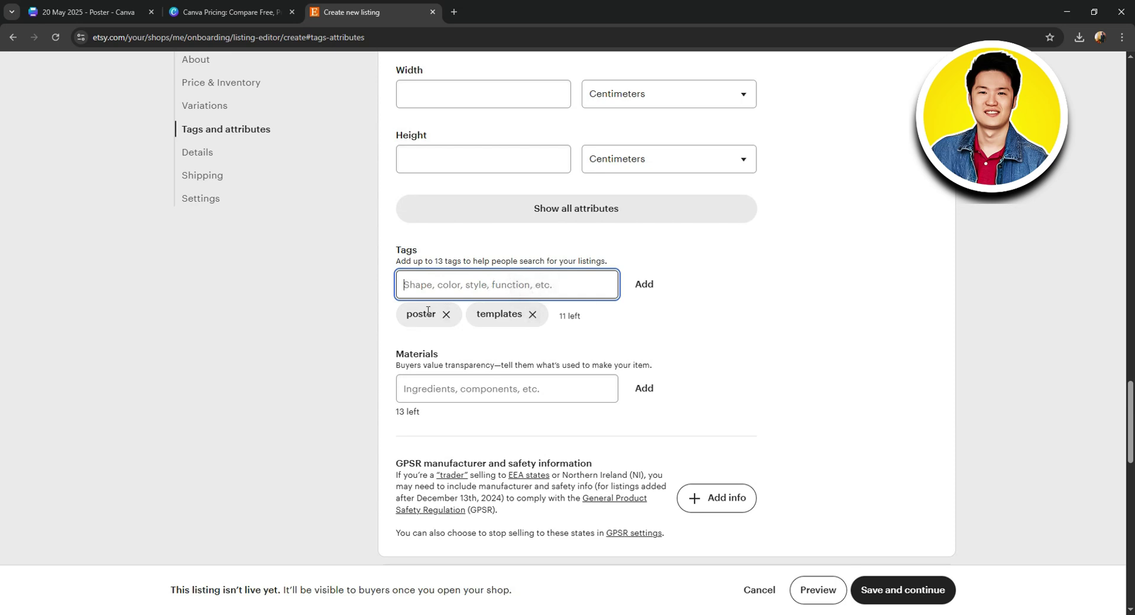
Step: Add canva as a listing material
click(482, 389)
text(ca)
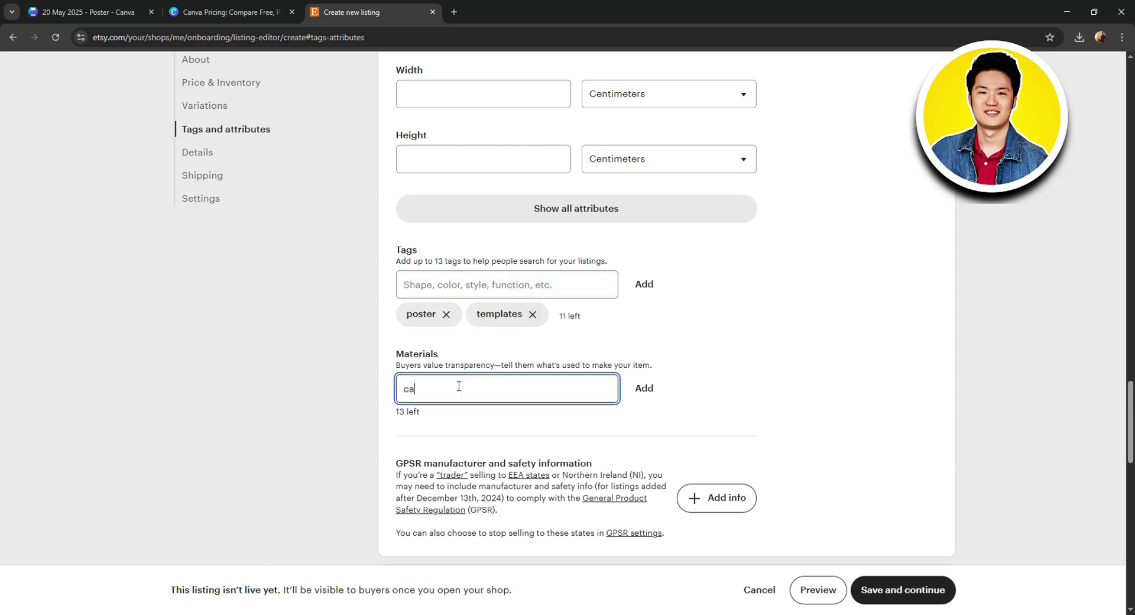
text(nva)
key(Return)
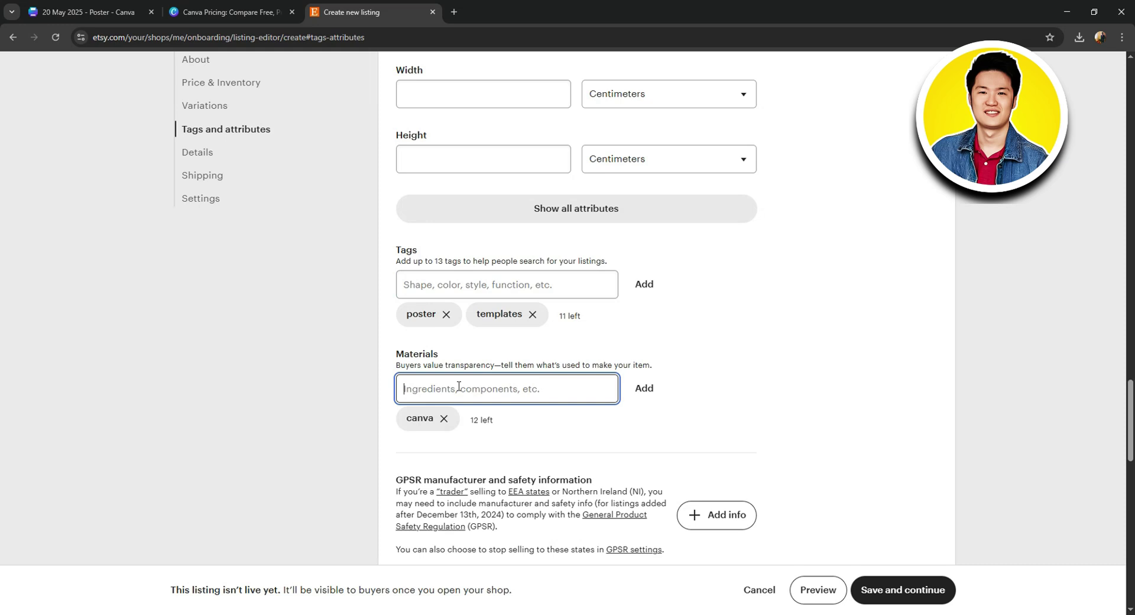
Step: Leave shop section at None and renewal on Automatic, then save the Poster Template listing
scroll(466, 417, down, 3)
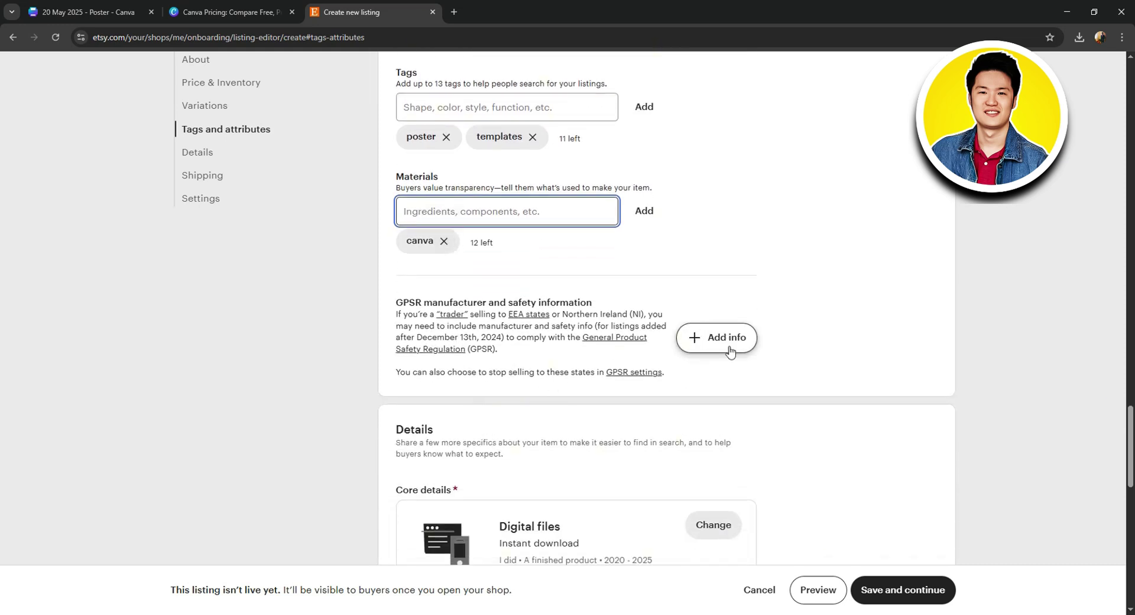
scroll(731, 354, down, 3)
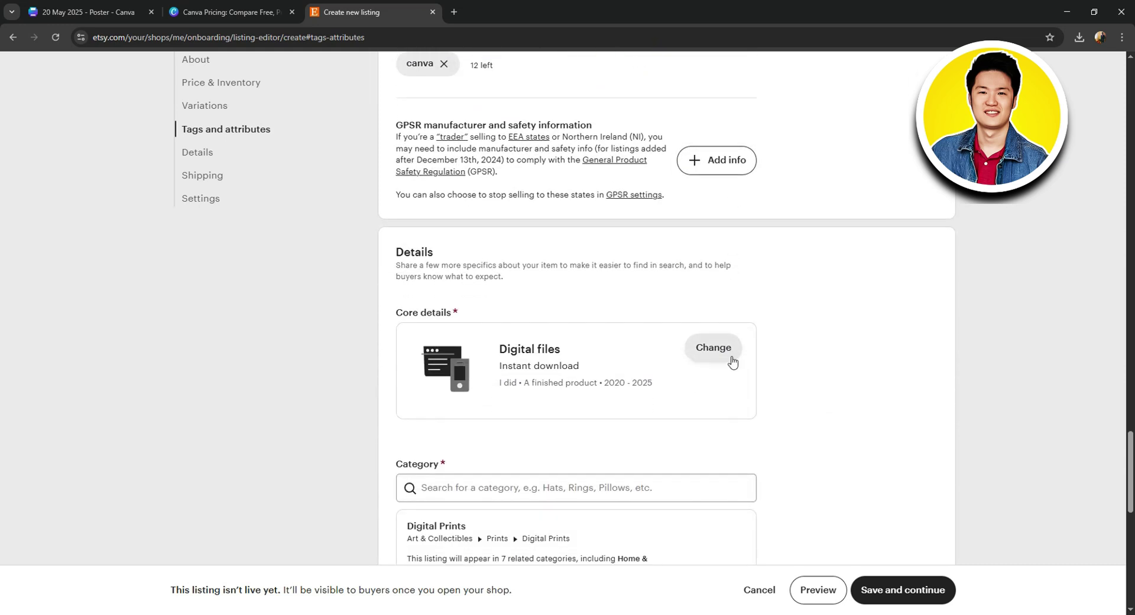
scroll(549, 378, down, 3)
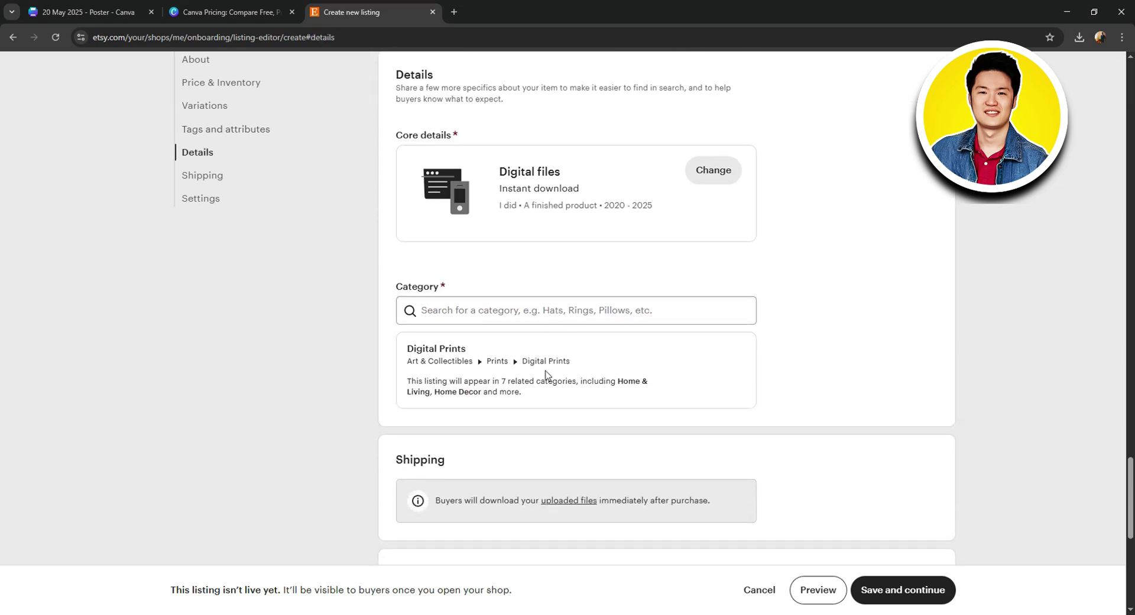
scroll(535, 340, down, 5)
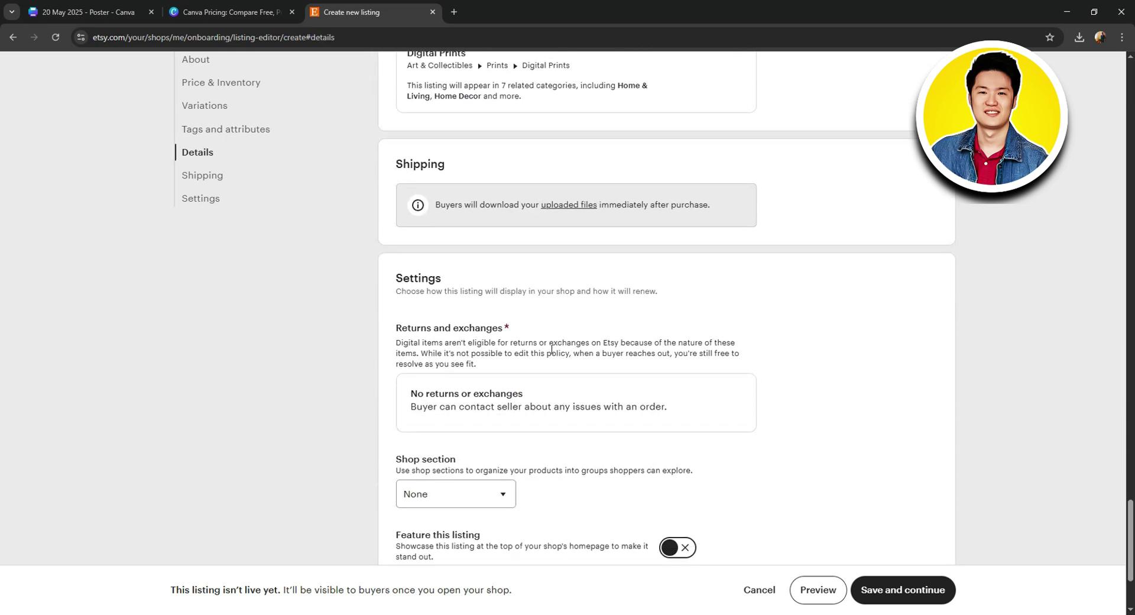
scroll(551, 349, down, 3)
click(476, 354)
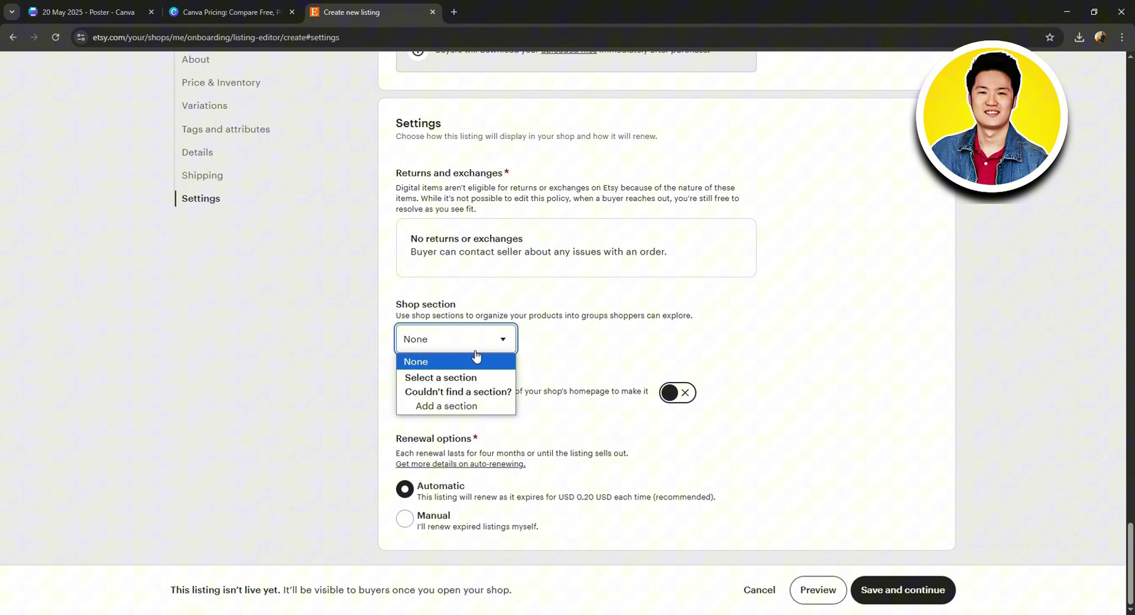
click(538, 305)
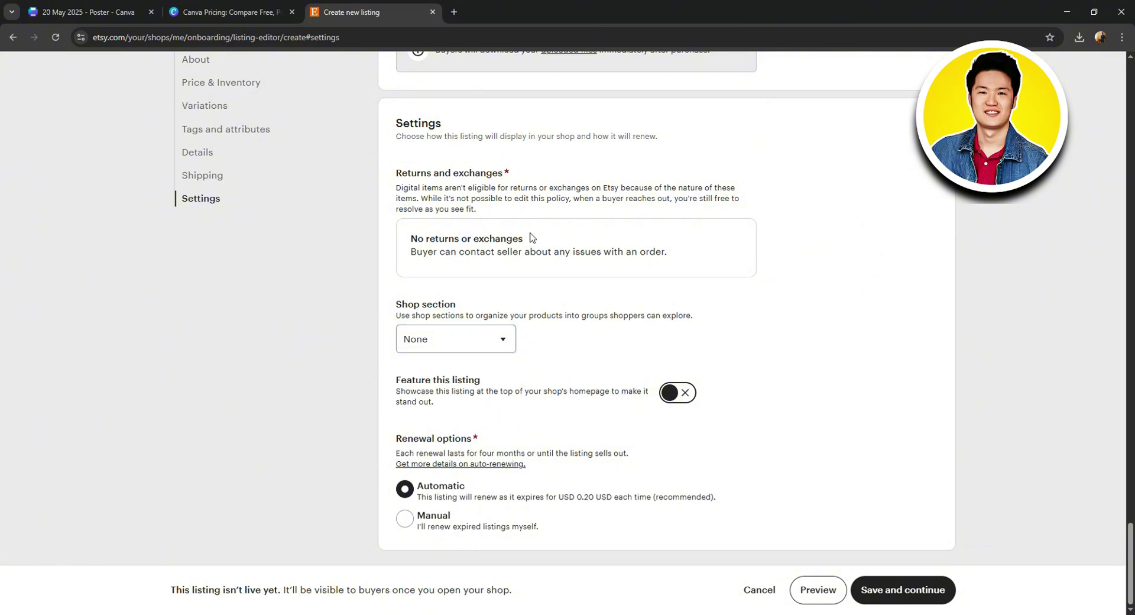
click(414, 519)
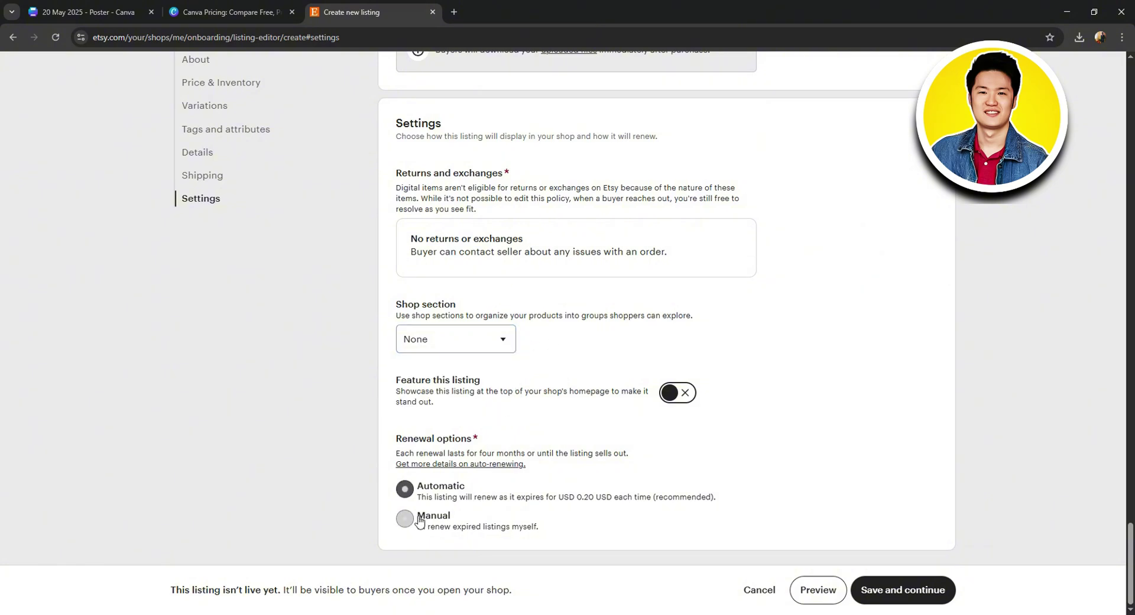
click(406, 487)
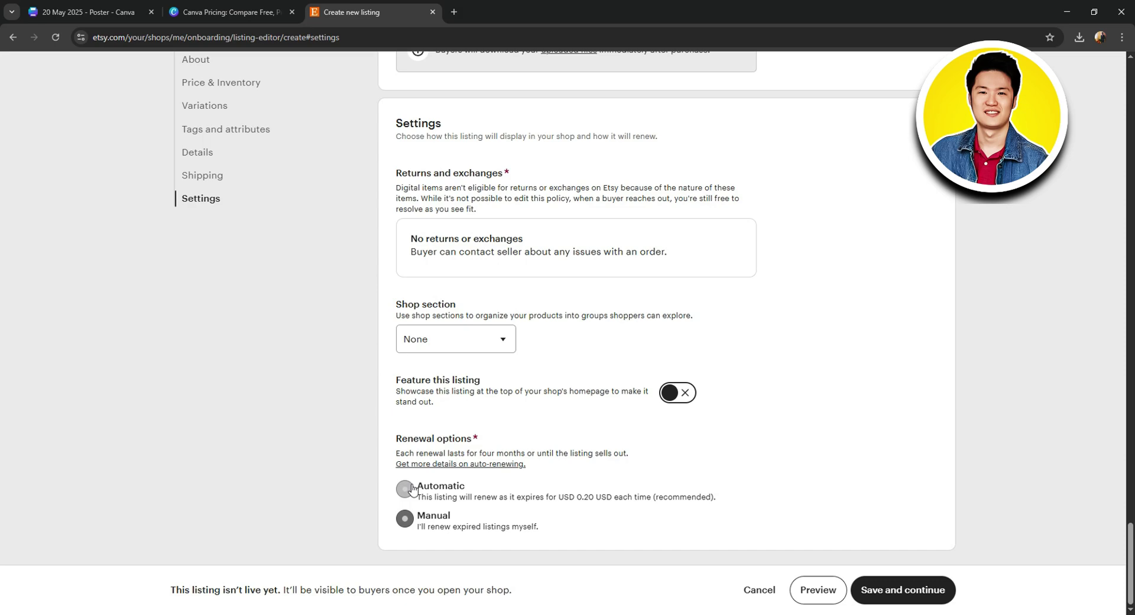
click(905, 593)
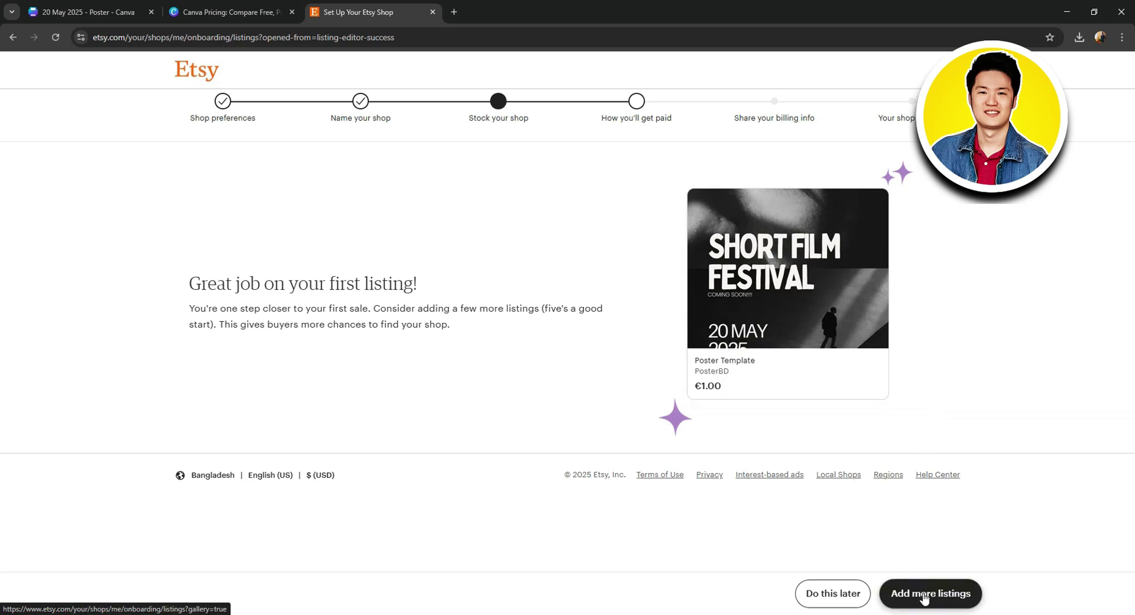
Step: Open the listings gallery showing the Poster Template listing at €1.00
click(946, 596)
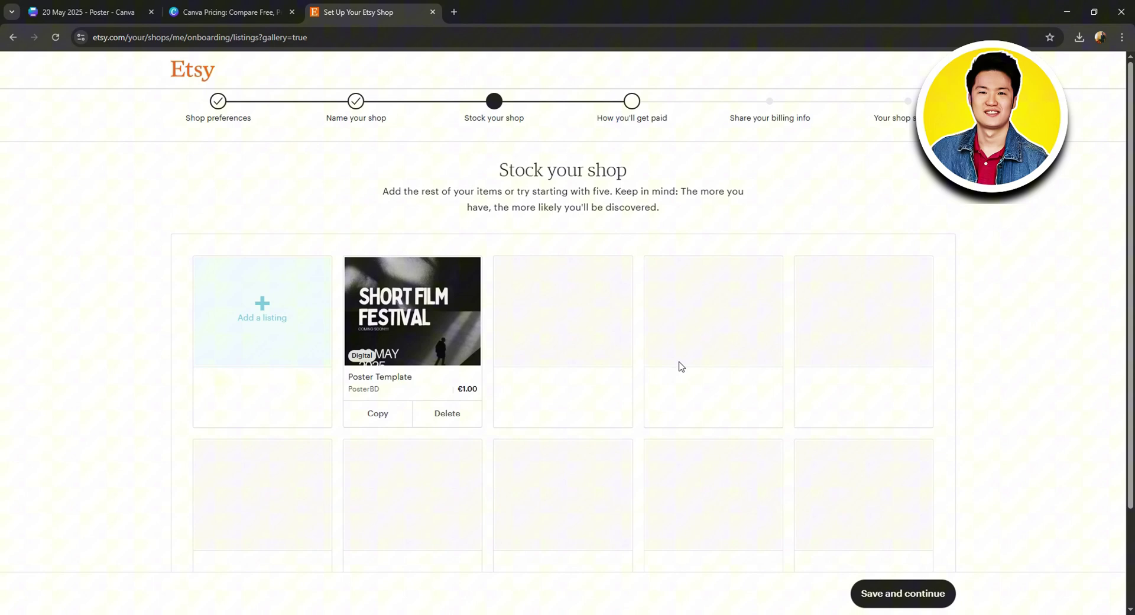
scroll(470, 312, down, 1)
scroll(488, 348, up, 1)
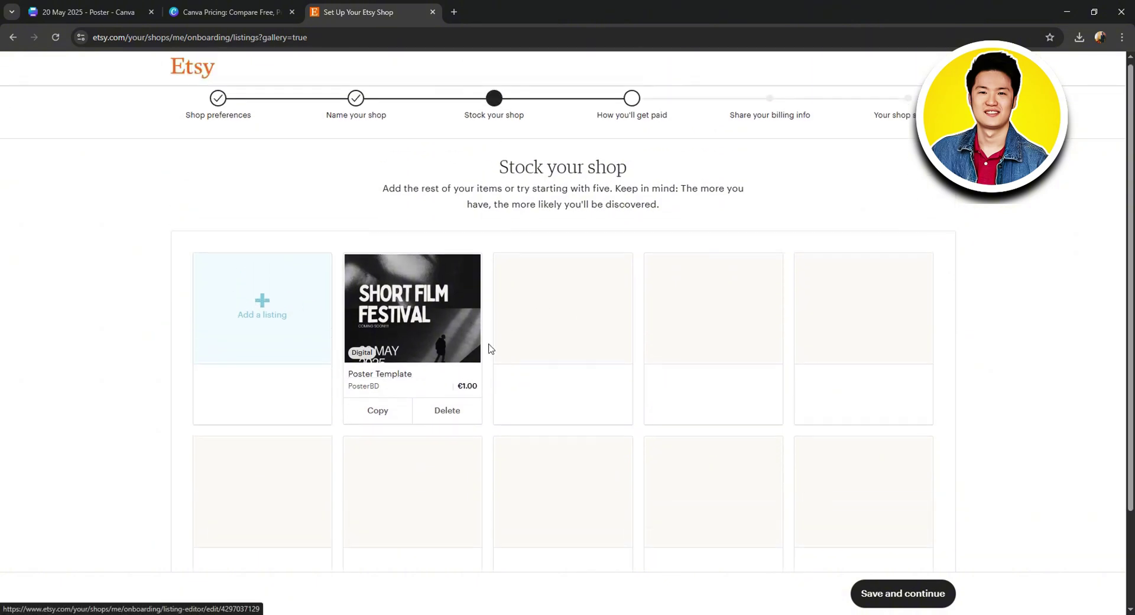
Step: Save the stocked shop and continue to the payments setup page
click(898, 596)
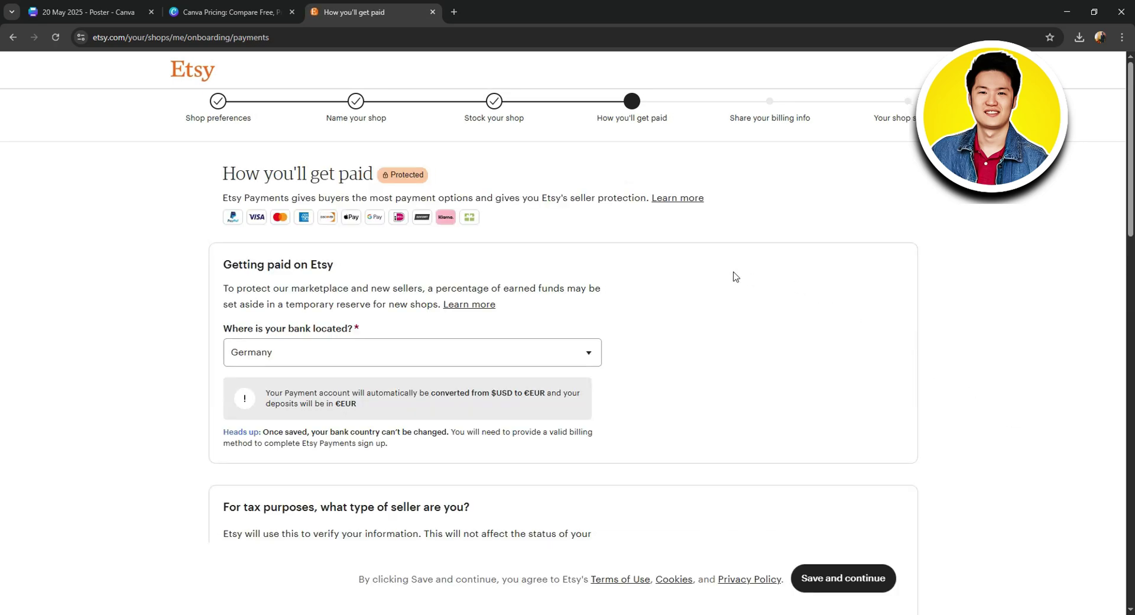
scroll(734, 281, down, 1)
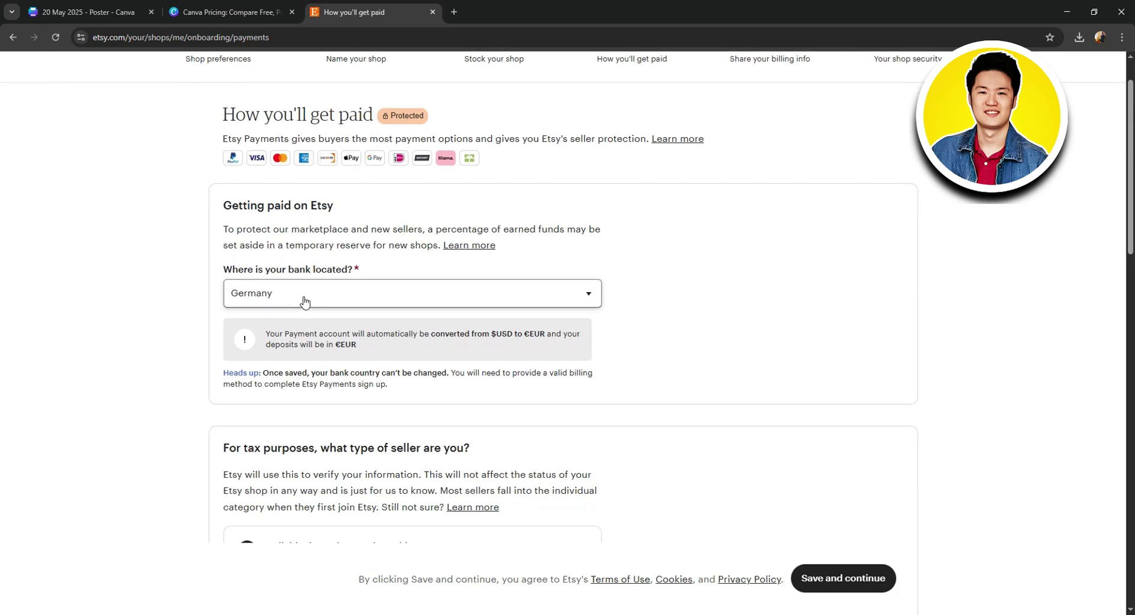
scroll(308, 303, down, 4)
Step: Keep the seller type as Individual or sole proprietorship and move down to the bank section
click(337, 392)
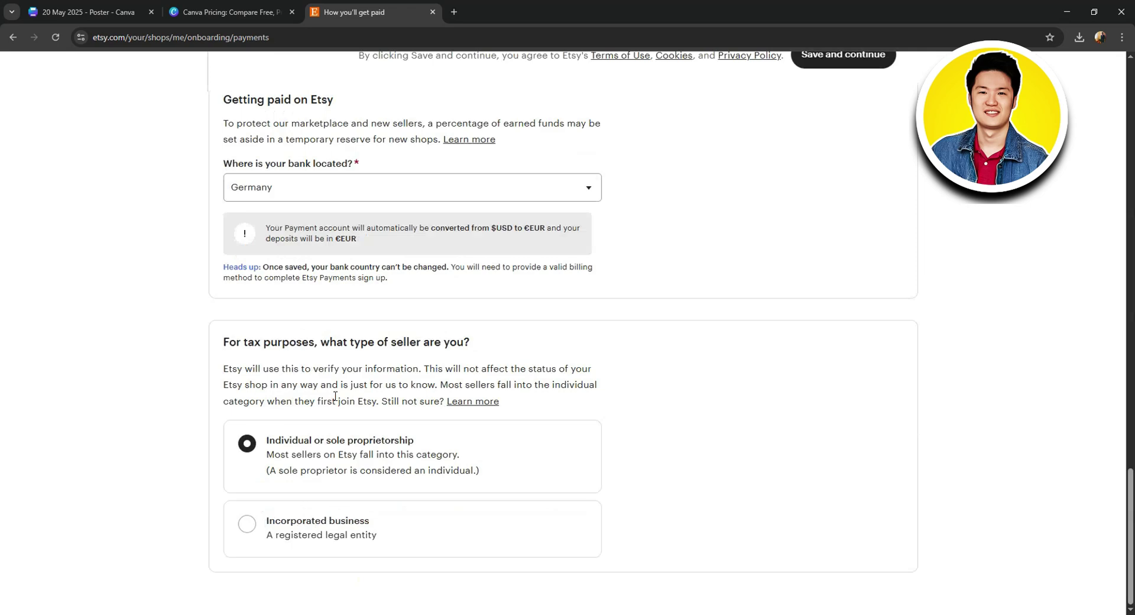
click(351, 337)
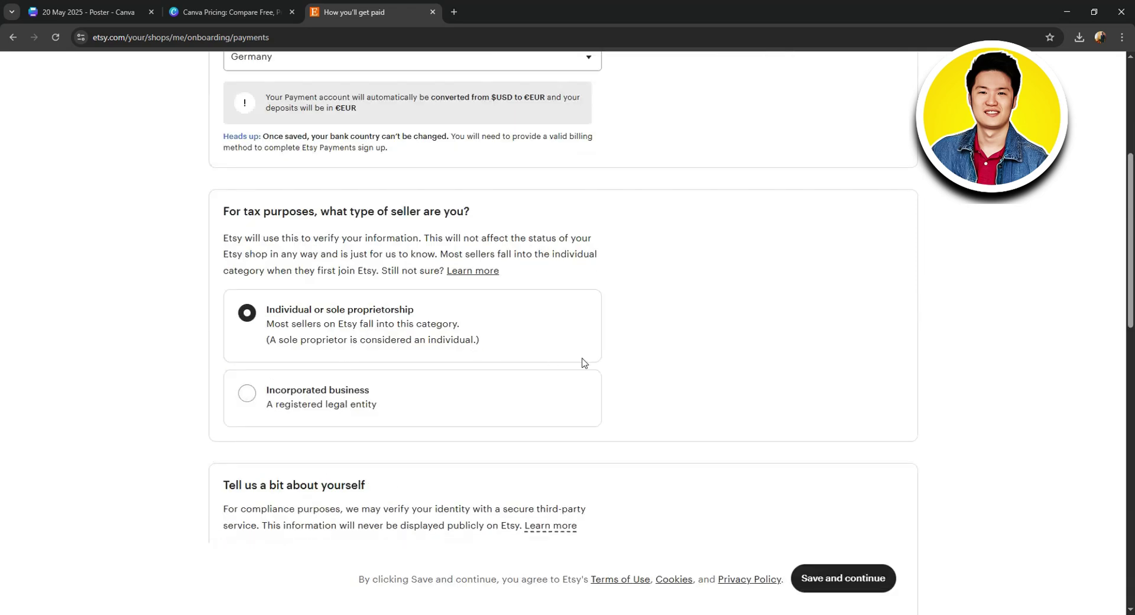
scroll(586, 361, down, 5)
scroll(587, 355, down, 1)
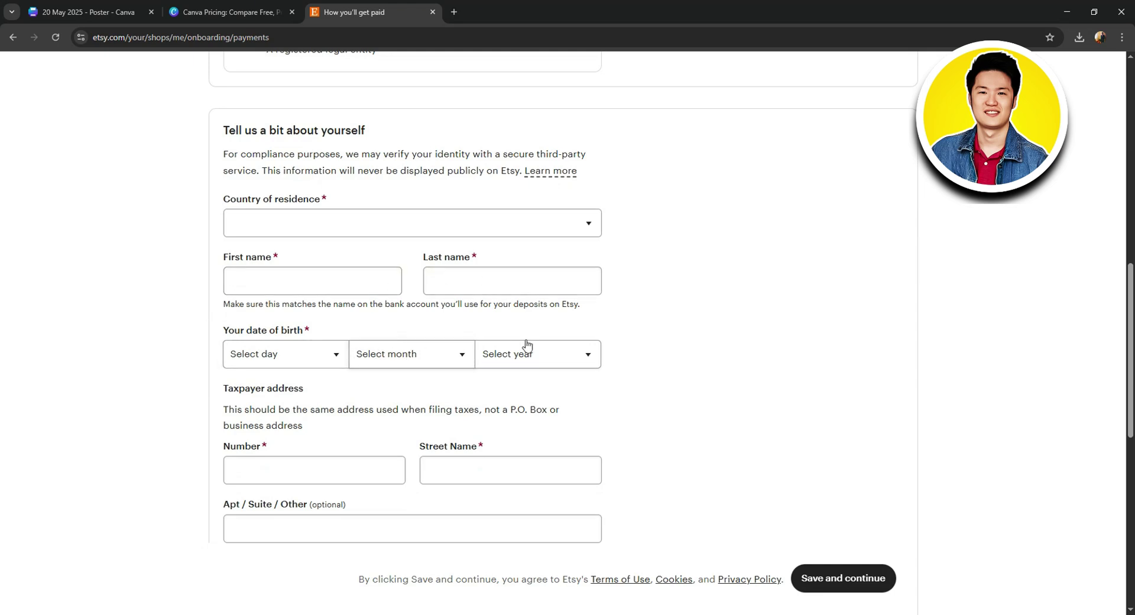
scroll(530, 348, down, 2)
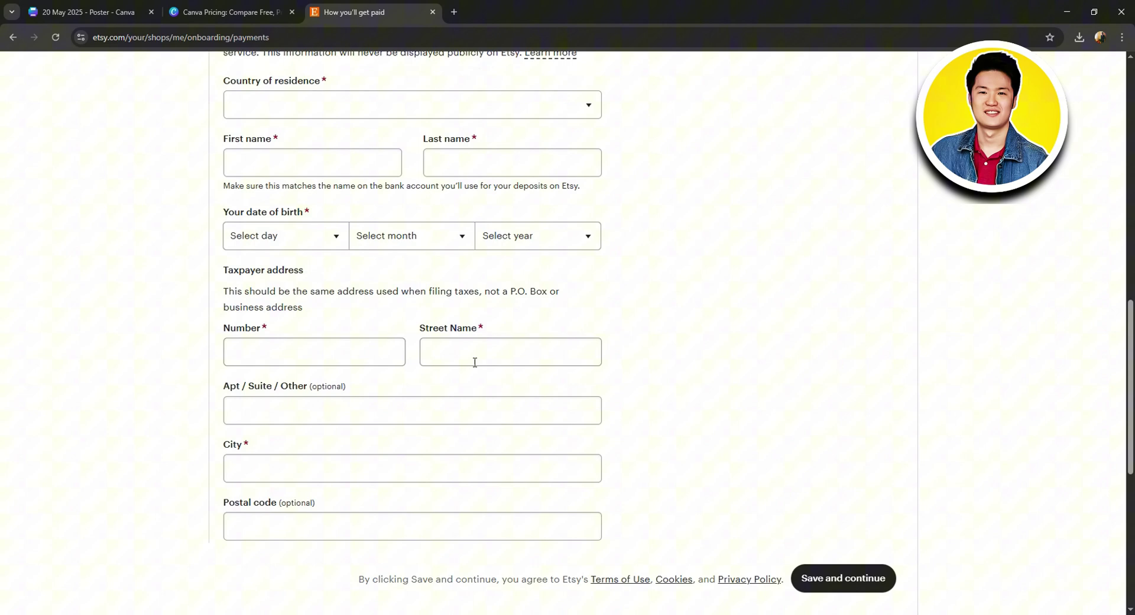
scroll(446, 342, down, 1)
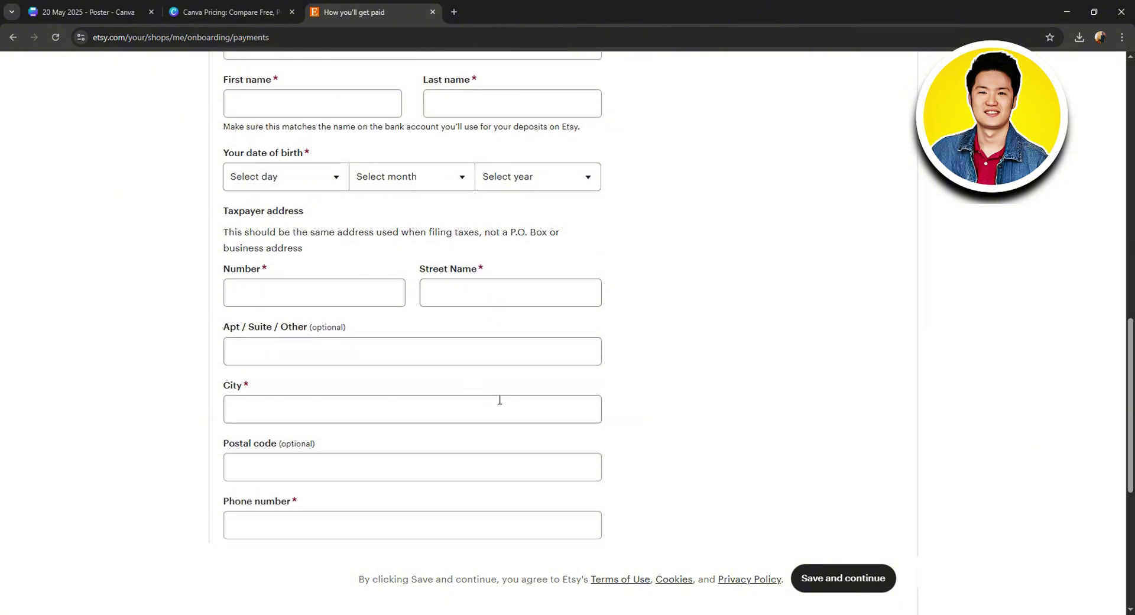
scroll(500, 400, down, 1)
scroll(500, 401, down, 2)
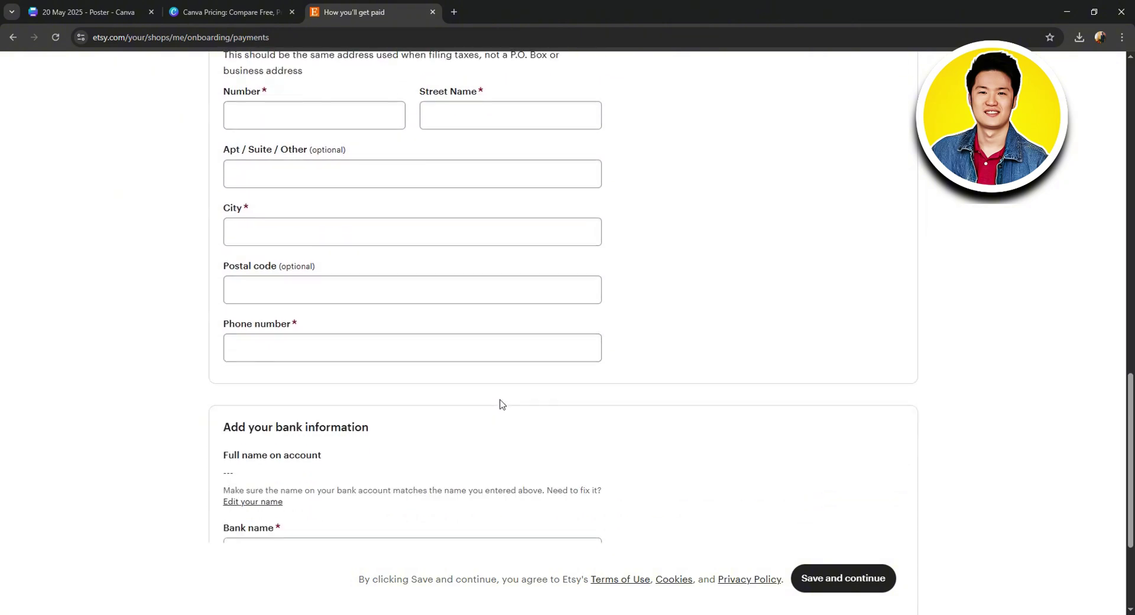
scroll(500, 403, down, 3)
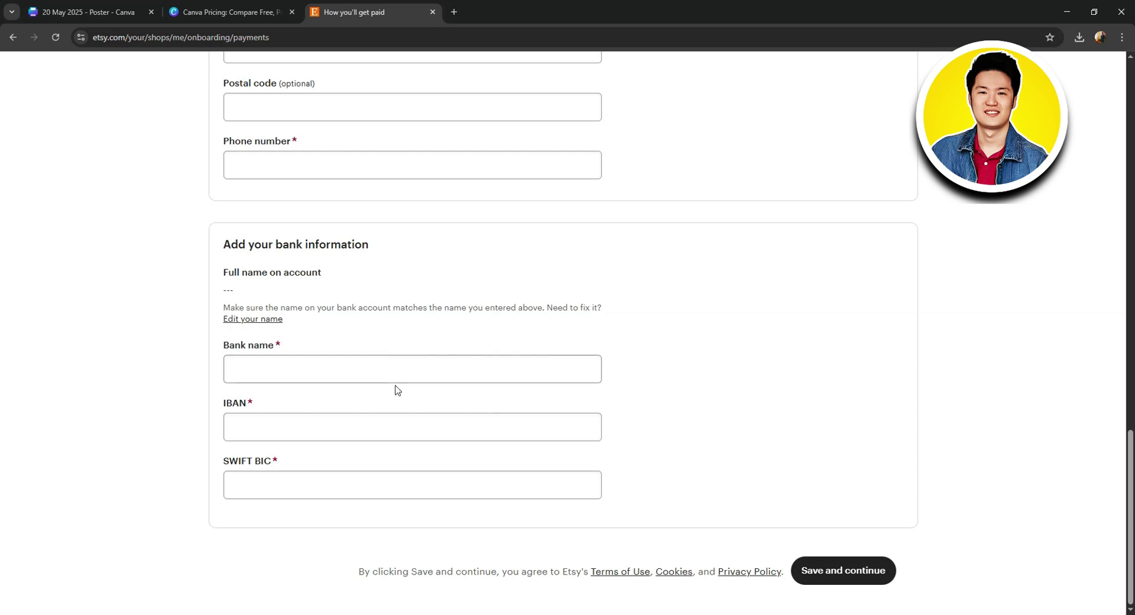
Step: Submit the payment details with IBAN and SWIFT BIC left incomplete, triggering too-short errors
click(378, 420)
click(392, 484)
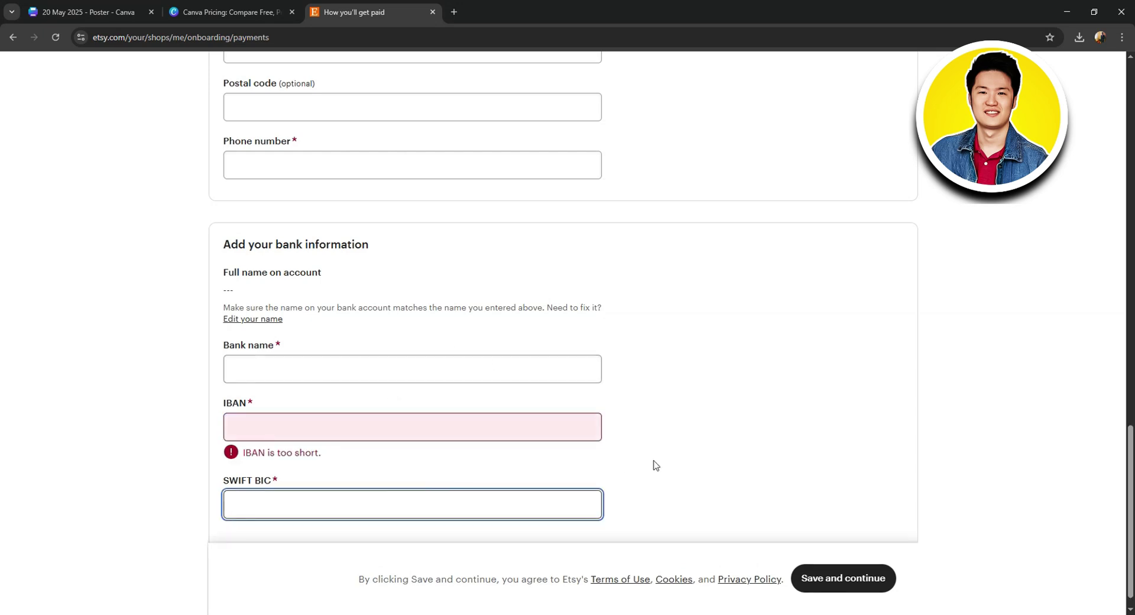
click(679, 454)
scroll(693, 448, down, 1)
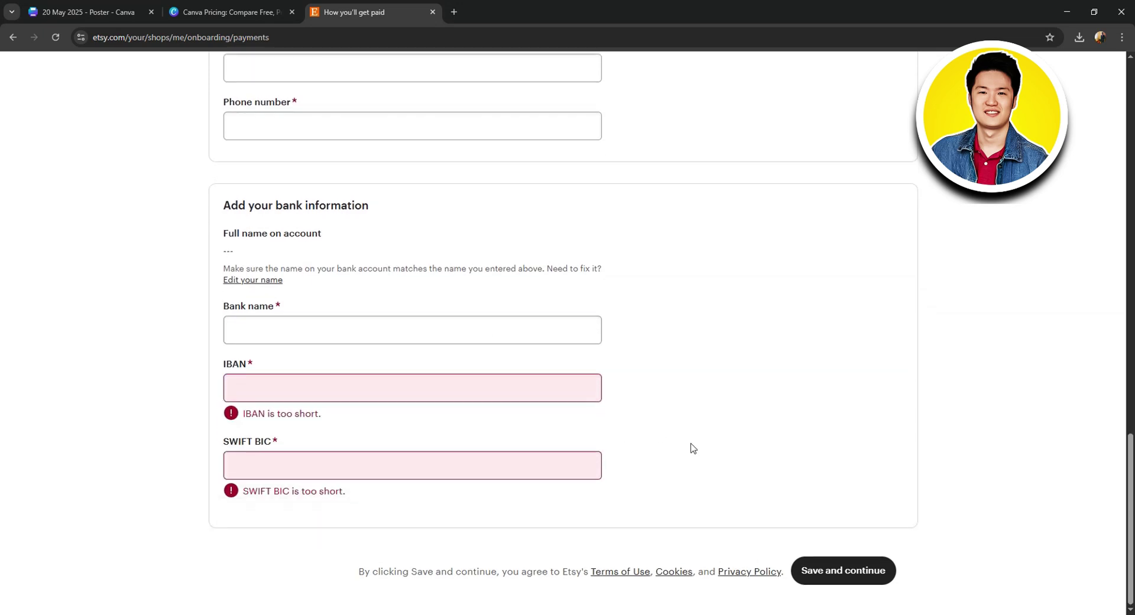
click(856, 565)
scroll(1016, 376, up, 6)
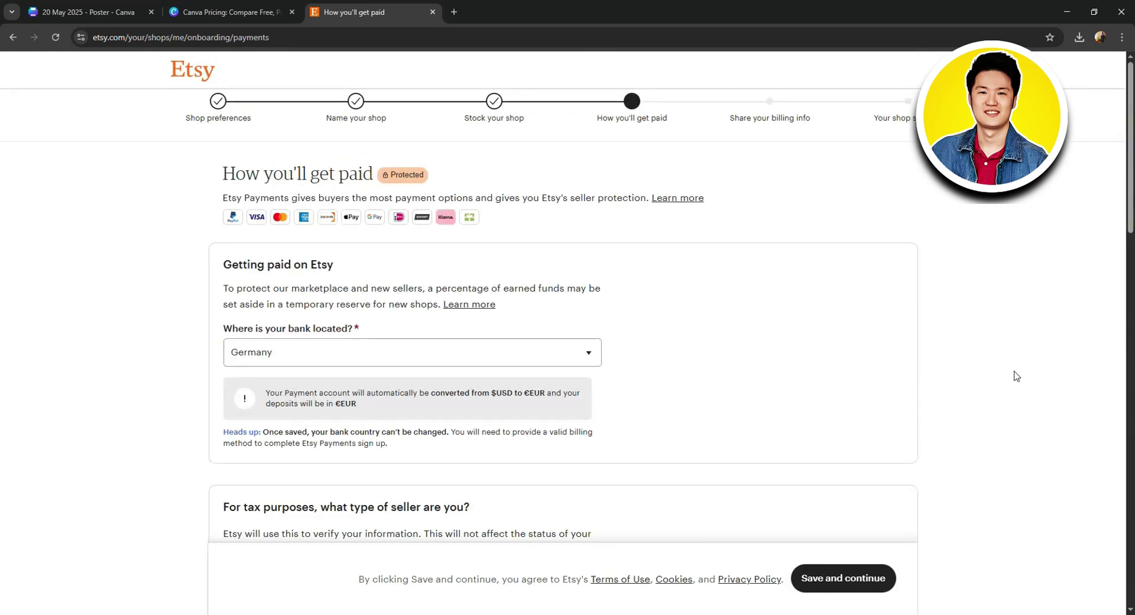